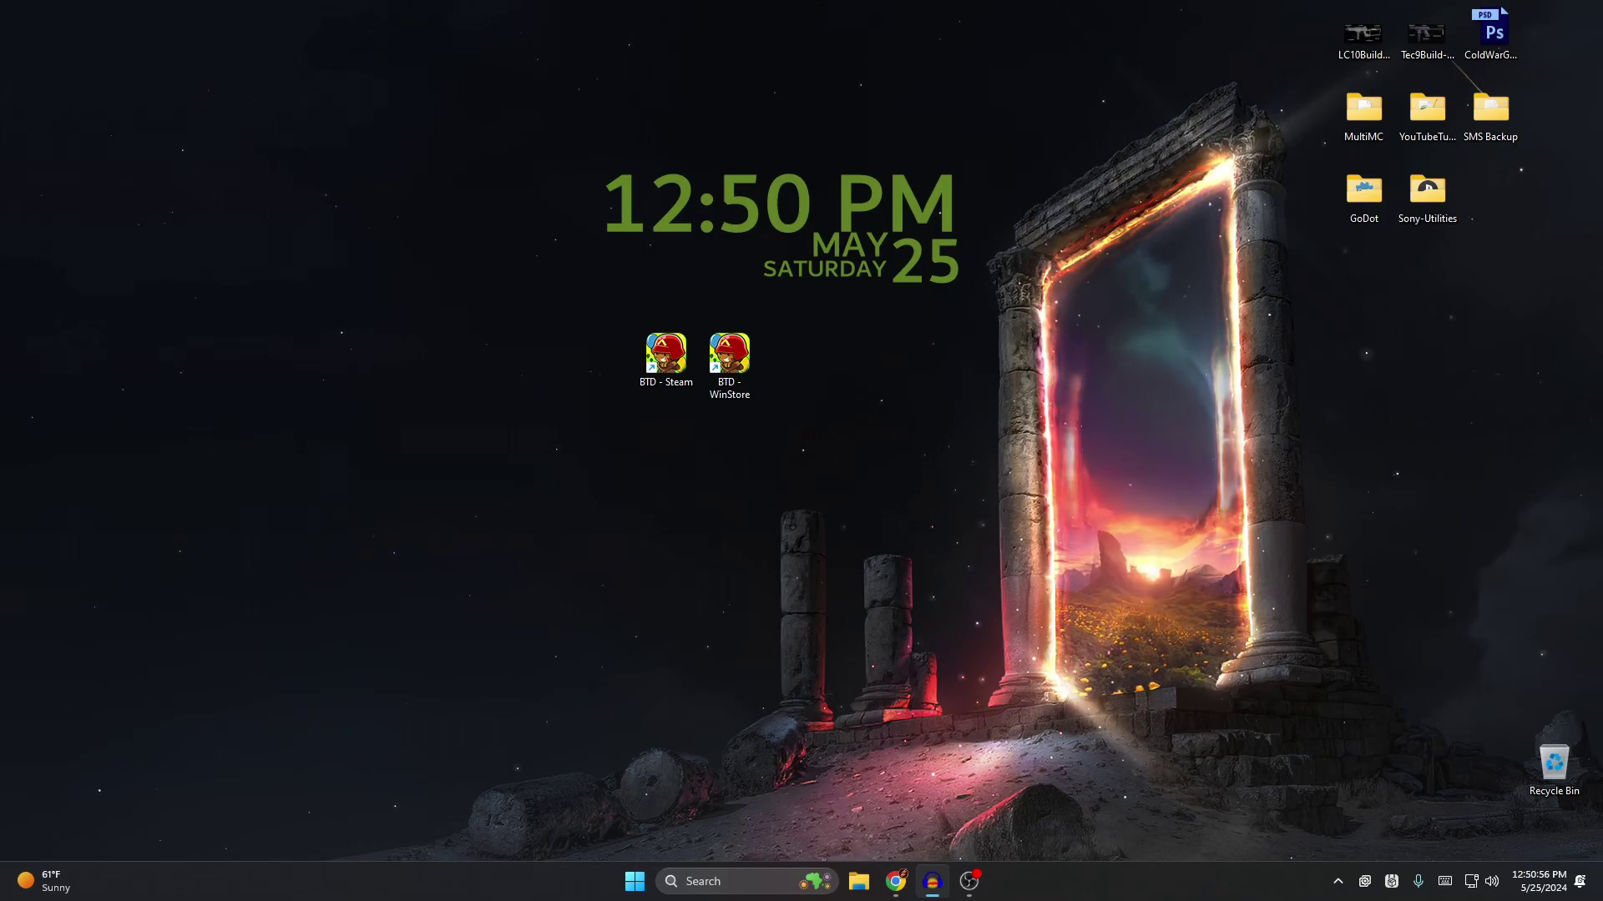
{"action": "right_click", "coordinate": [13, 237]}
{"action": "left_click", "coordinate": [308, 279]}
{"action": "right_click", "coordinate": [308, 278]}
{"action": "left_click", "coordinate": [371, 329]}
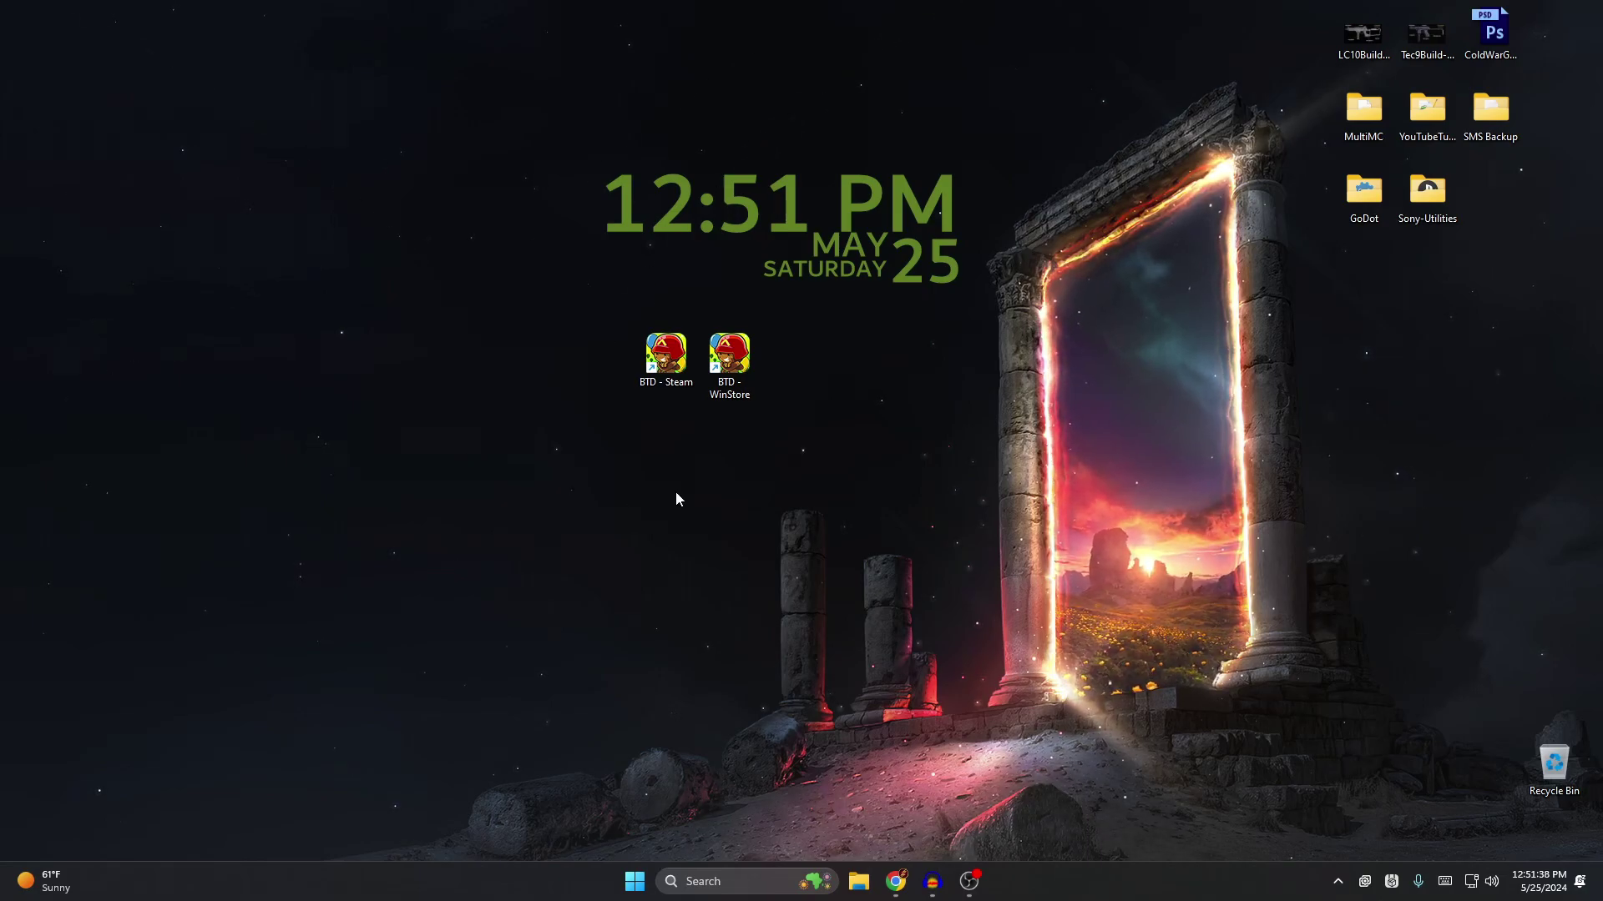
- Switch to Chrome and go from the v1.1 release page to the main page of the CrackMonkey repository
{"action": "left_click", "coordinate": [896, 881]}
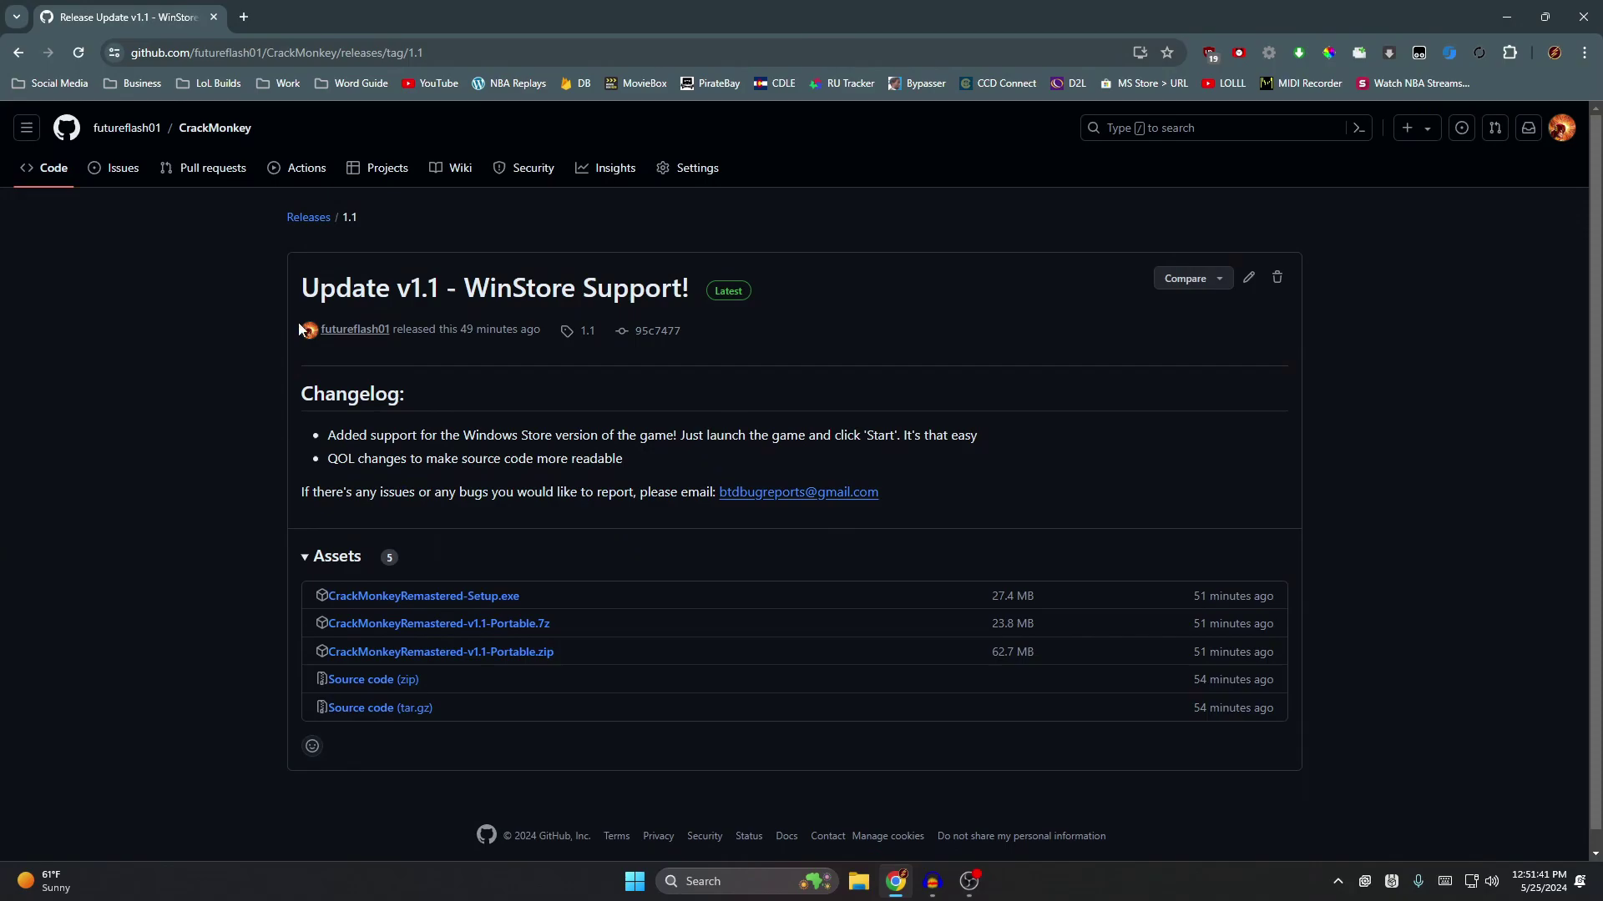
{"action": "left_click", "coordinate": [214, 127]}
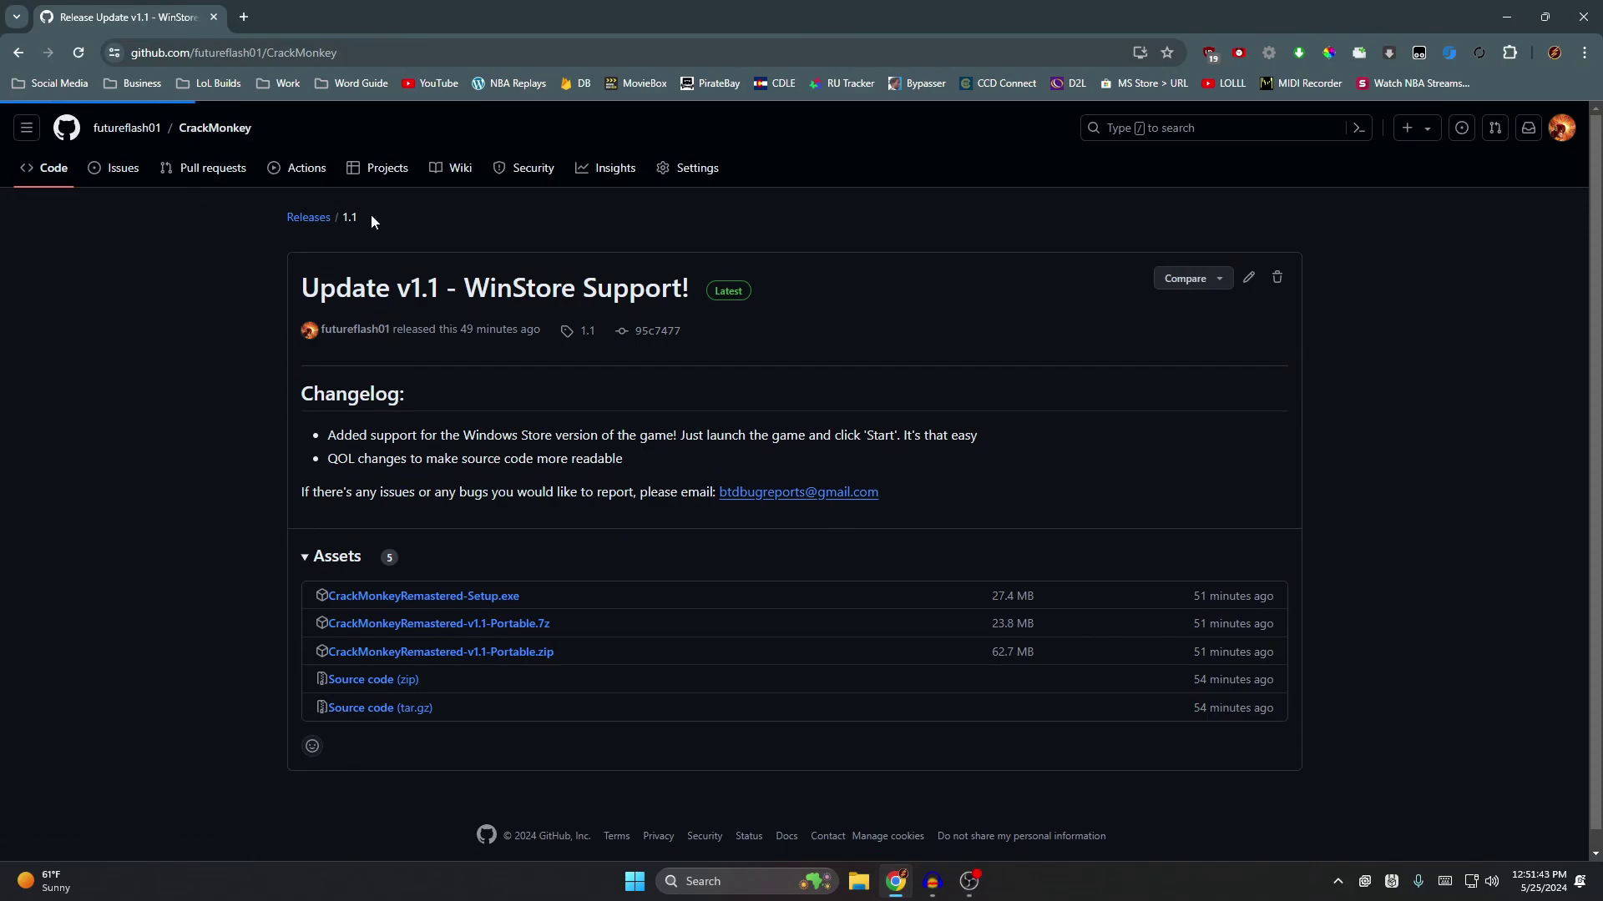
{"action": "left_click", "coordinate": [345, 52]}
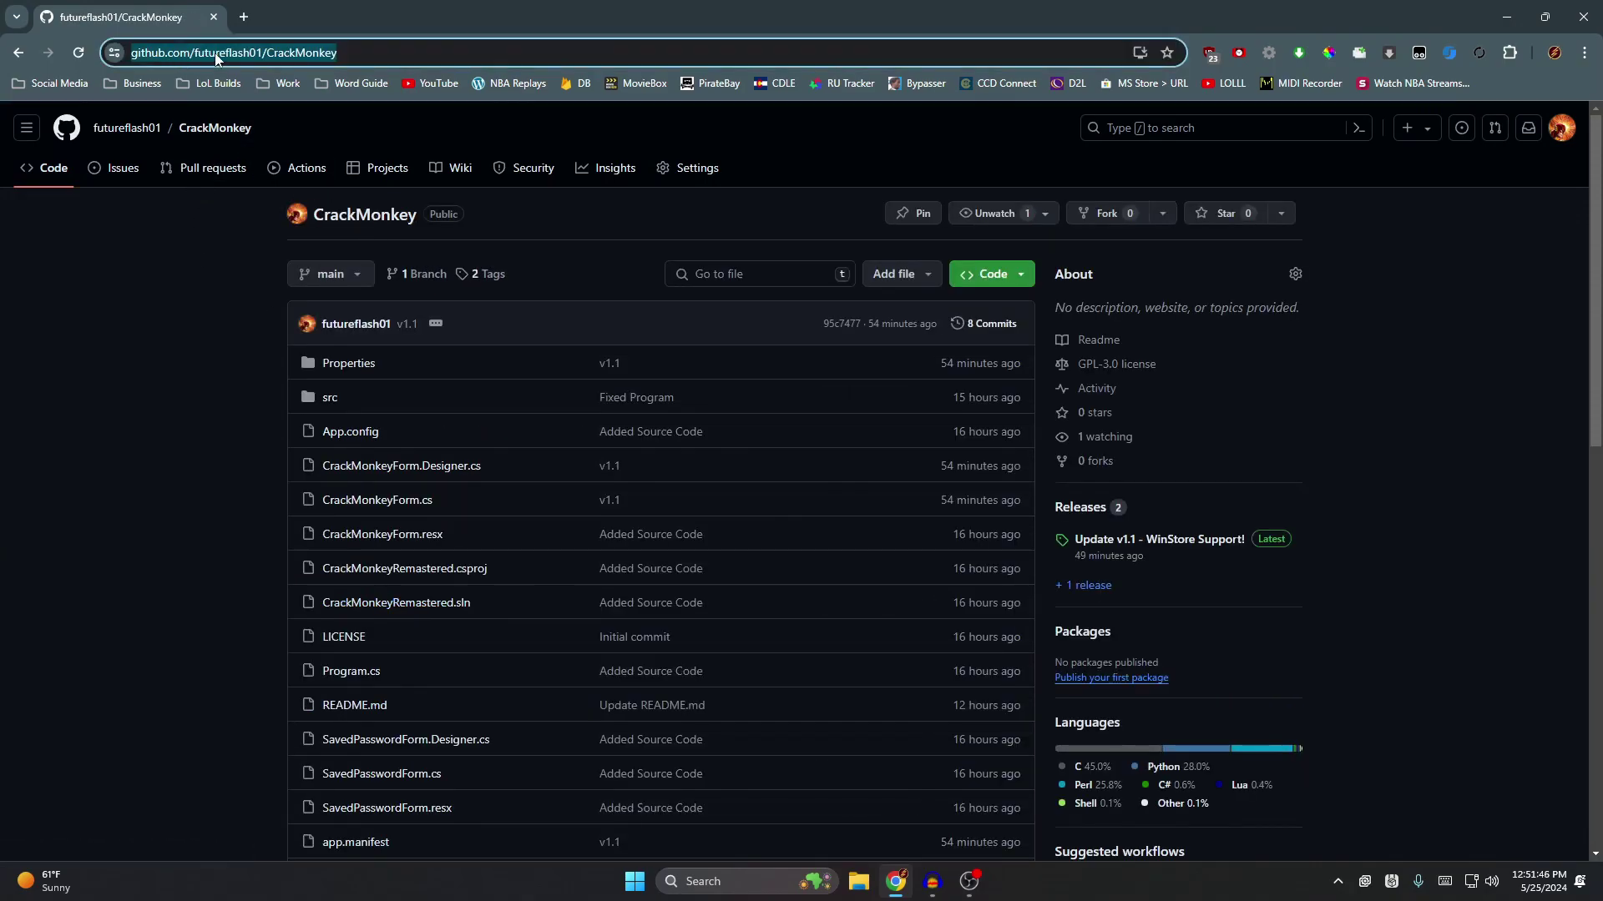
{"action": "key", "text": "End"}
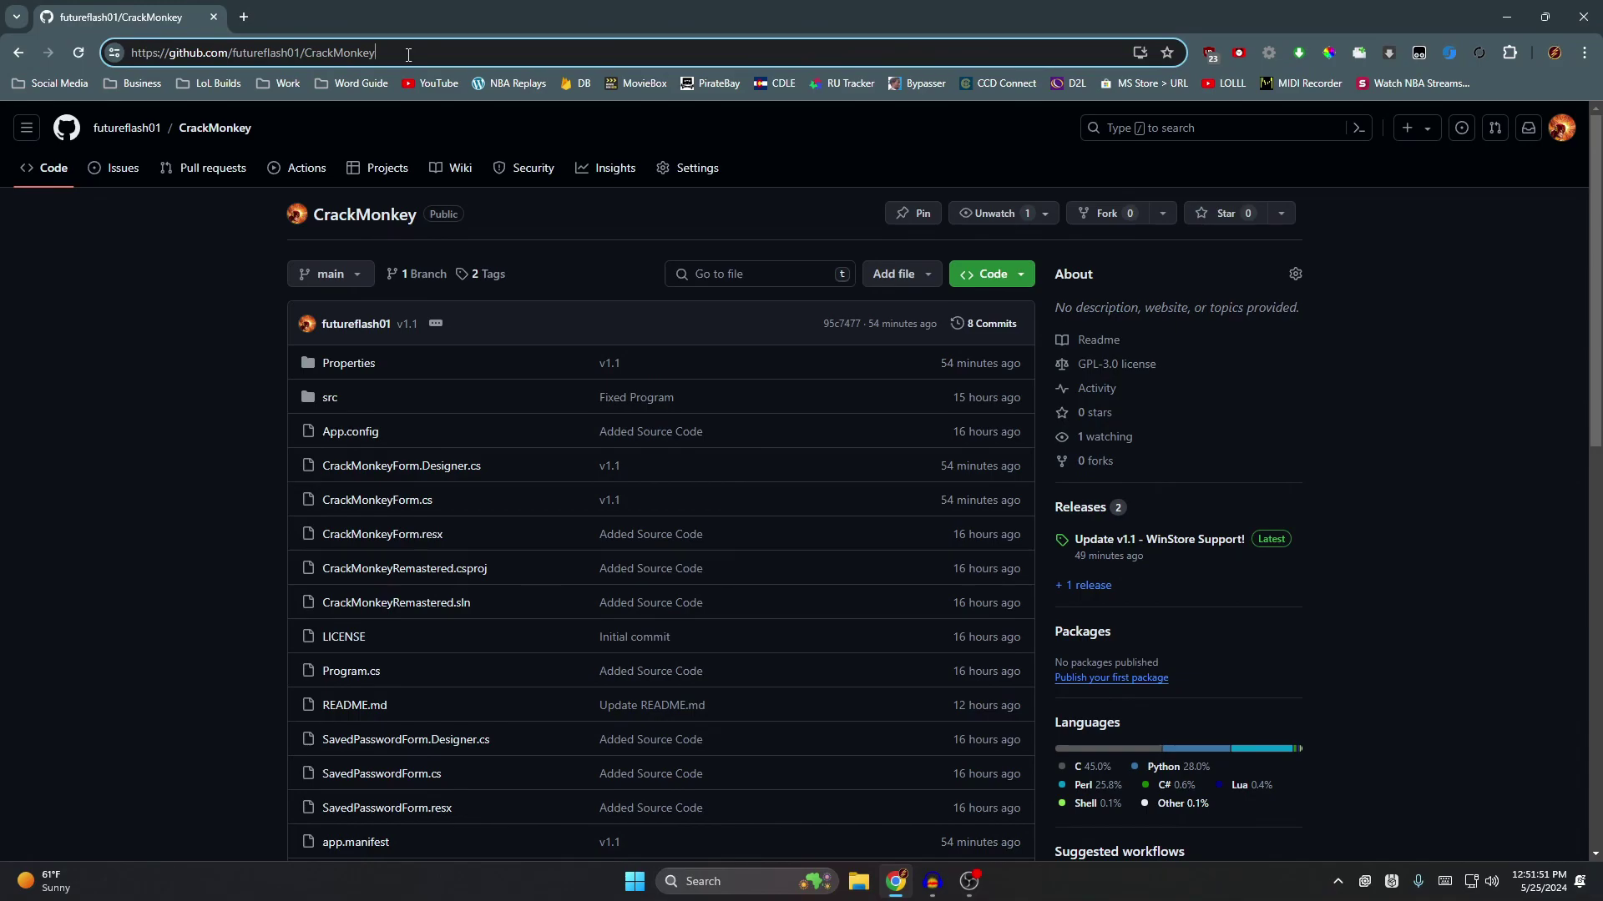
{"action": "left_click_drag", "start_coordinate": [408, 55], "coordinate": [308, 67]}
- Read the repository's README, examining the description of CrackMonkey Remastered, the modding disclaimer, the credits and the compiling notes
{"action": "left_click", "coordinate": [235, 347]}
{"action": "scroll", "coordinate": [266, 418], "scroll_direction": "down", "scroll_amount": 8}
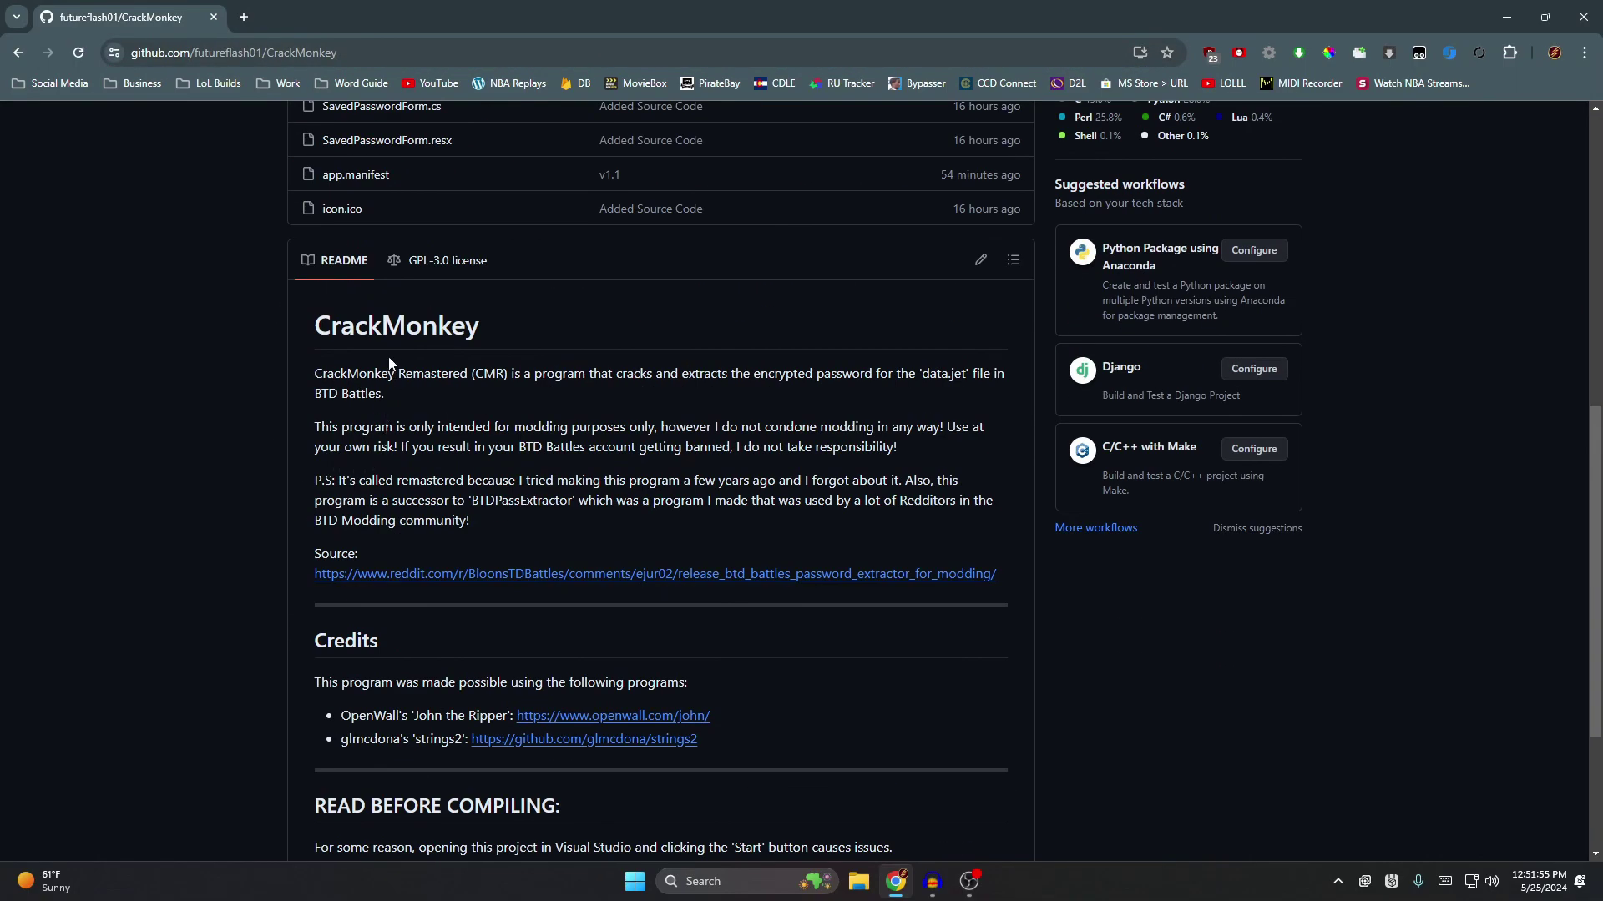
{"action": "mouse_move", "coordinate": [502, 375]}
{"action": "left_mouse_down"}
{"action": "mouse_move", "coordinate": [316, 374]}
{"action": "mouse_move", "coordinate": [530, 375]}
{"action": "mouse_move", "coordinate": [512, 374]}
{"action": "left_mouse_up"}
{"action": "left_click", "coordinate": [365, 375]}
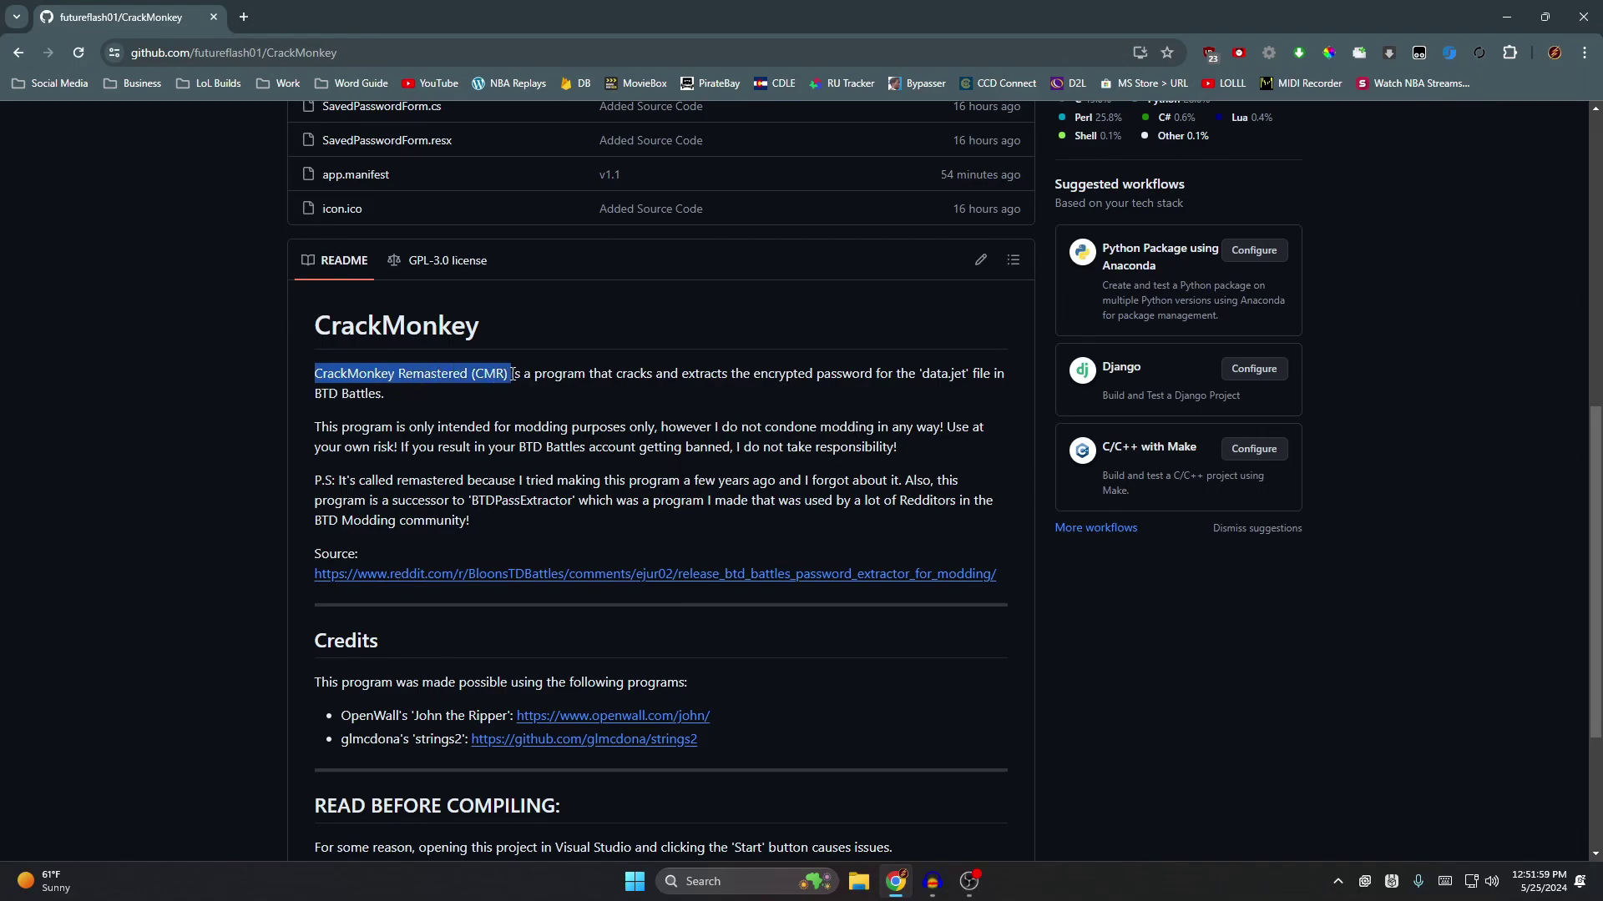
{"action": "left_click", "coordinate": [513, 394]}
{"action": "left_click_drag", "start_coordinate": [390, 380], "coordinate": [338, 394]}
{"action": "left_click", "coordinate": [454, 408]}
{"action": "scroll", "coordinate": [466, 400], "scroll_direction": "down", "scroll_amount": 3}
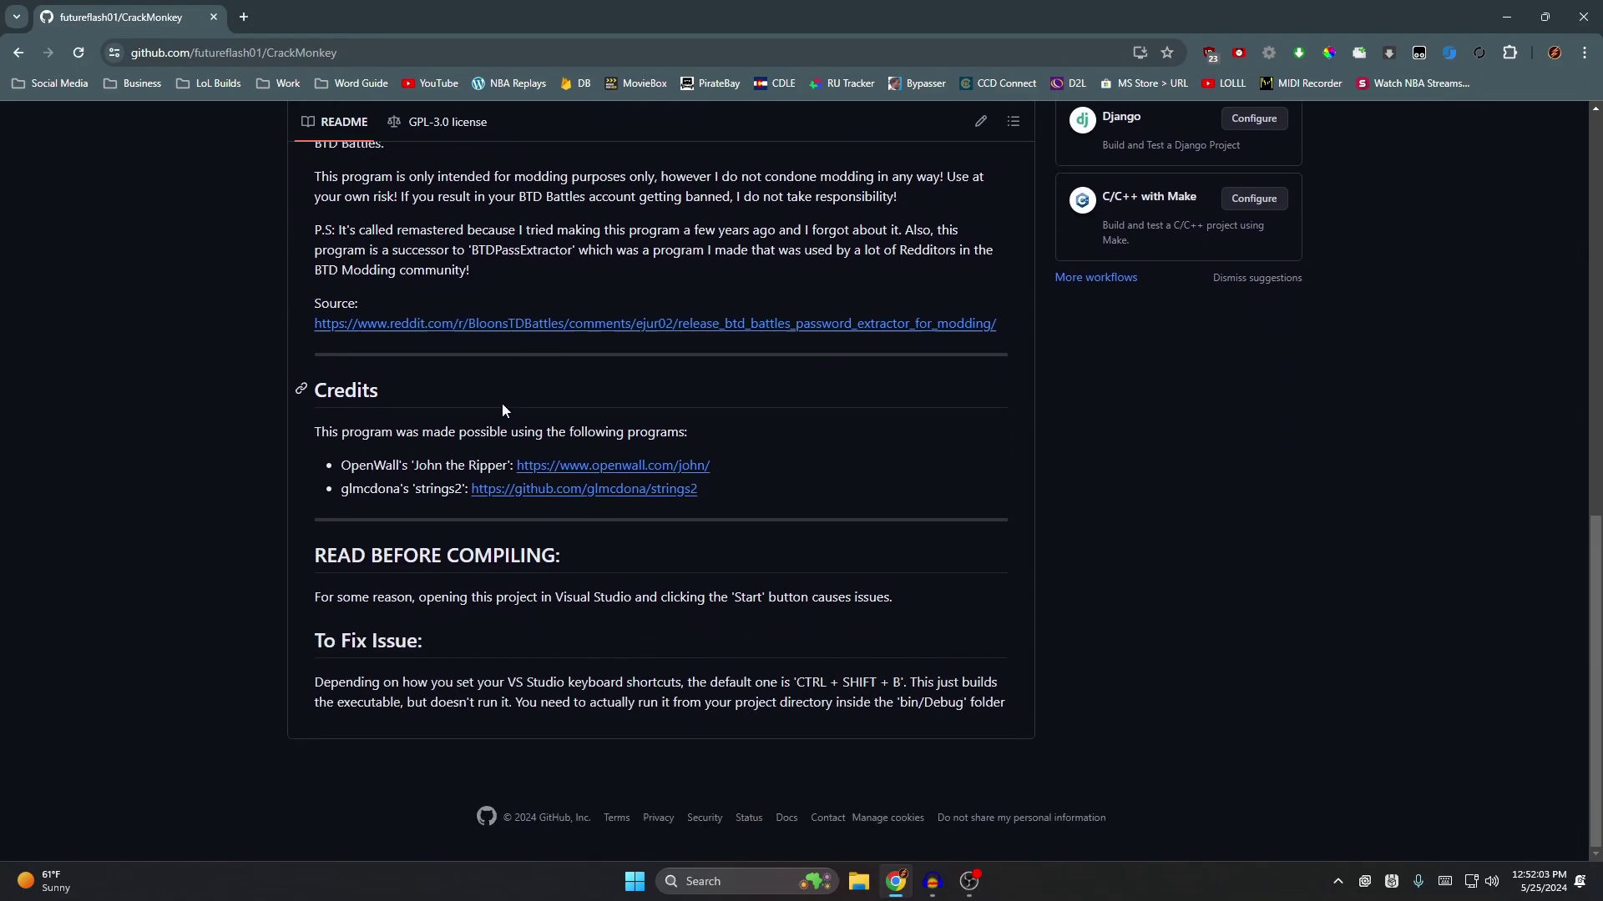
{"action": "scroll", "coordinate": [501, 411], "scroll_direction": "up", "scroll_amount": 10}
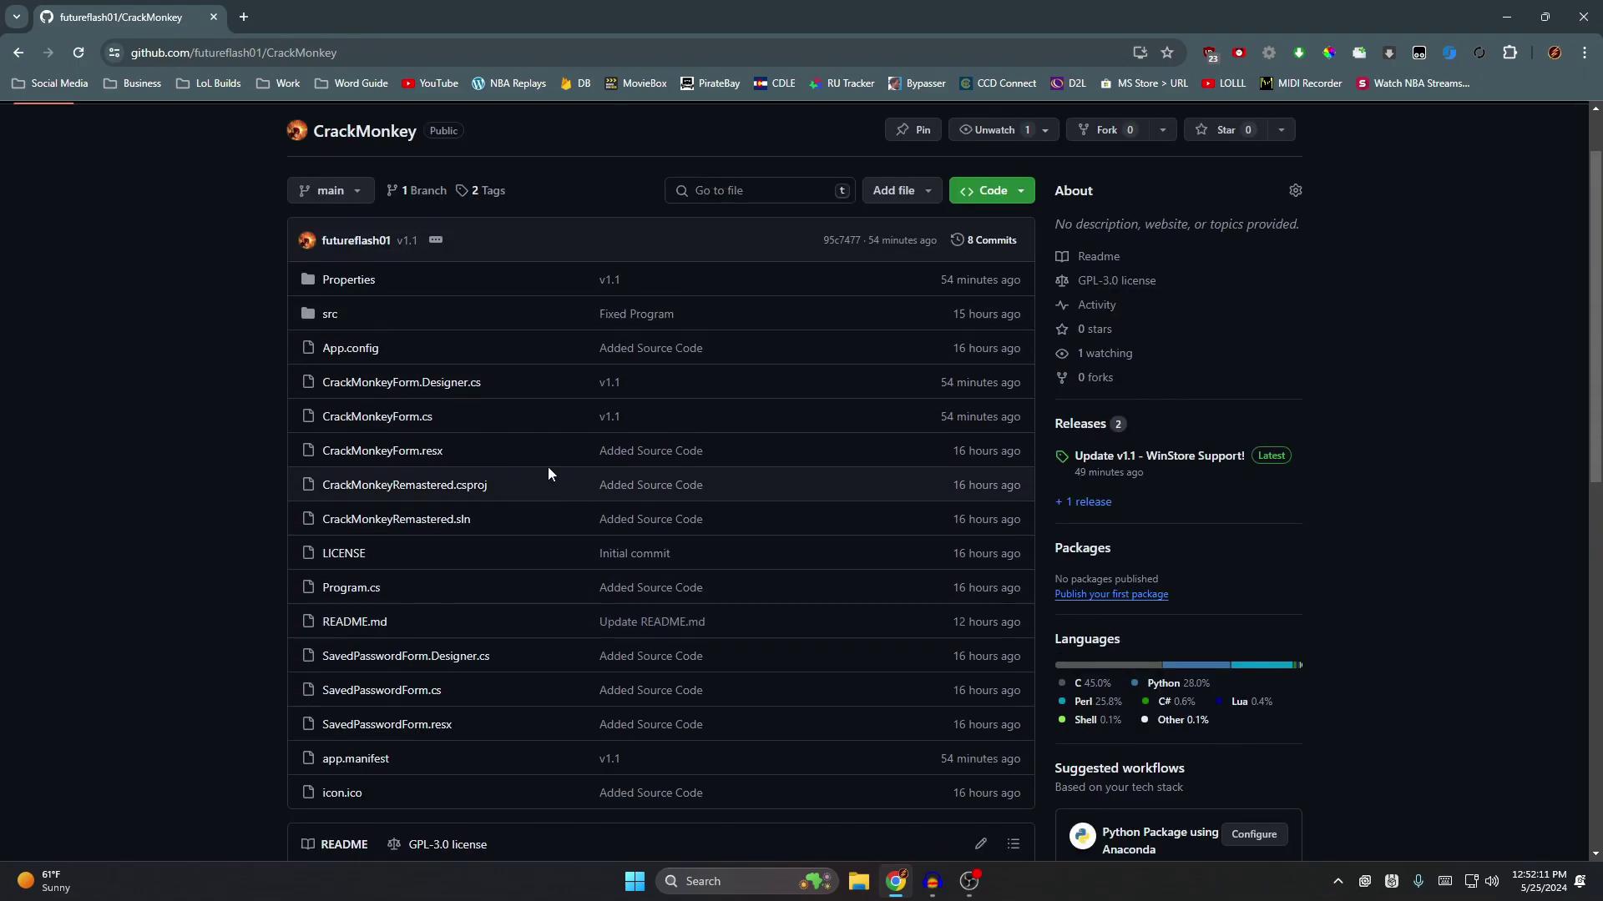
- Look through the source code in CrackMonkeyForm.cs and SavedPasswordForm.cs, and return to the repository's main page
{"action": "left_click", "coordinate": [409, 418]}
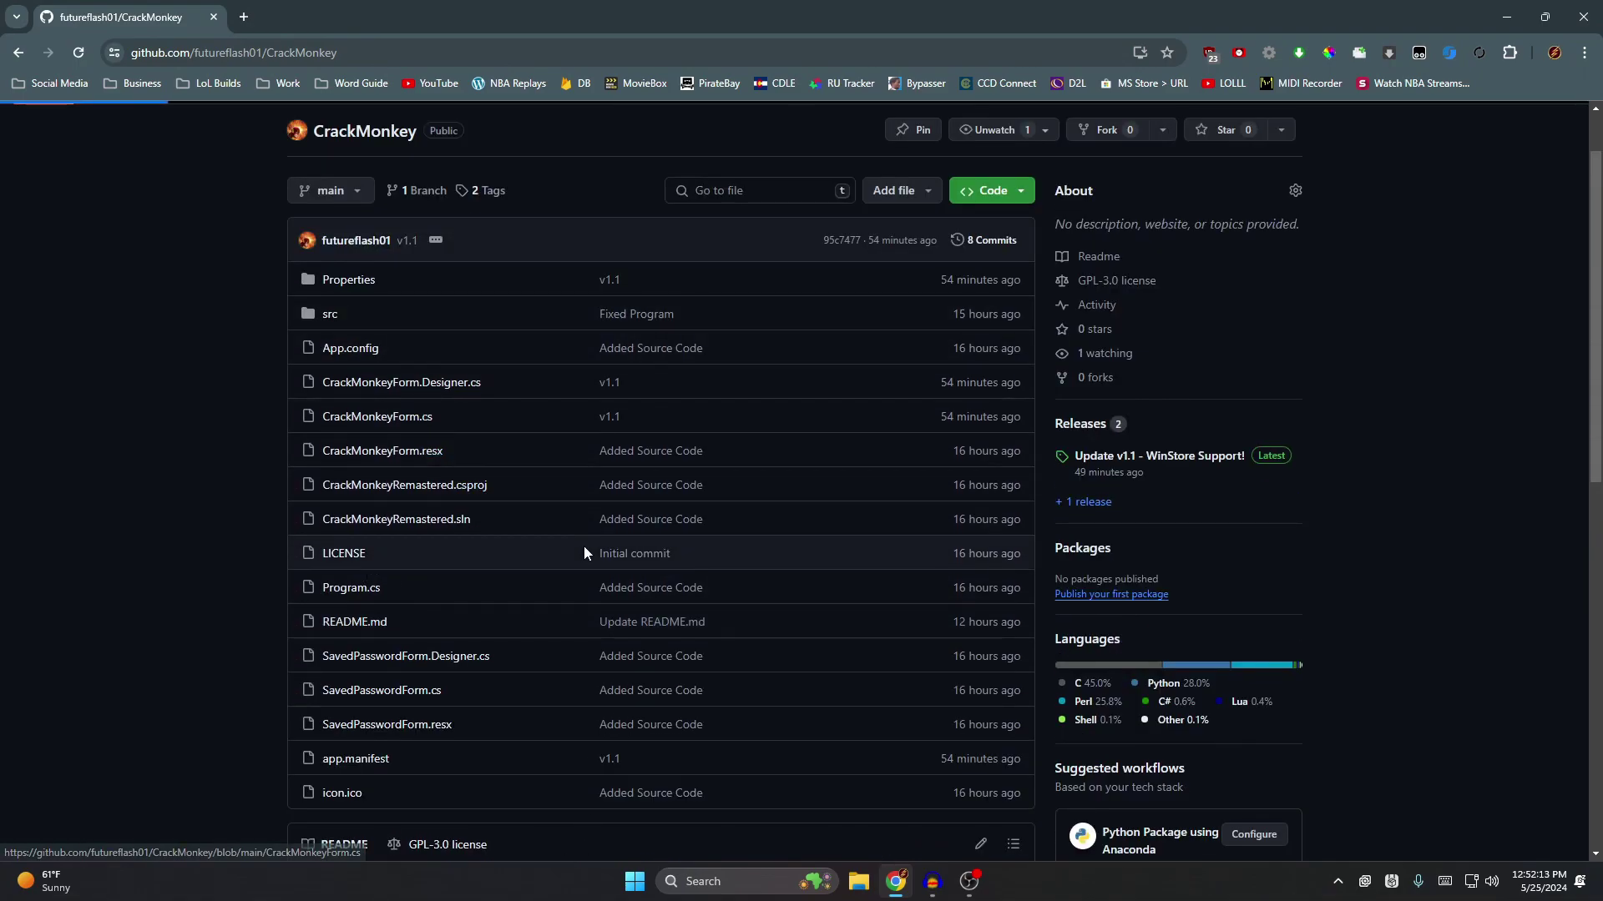
{"action": "scroll", "coordinate": [800, 507], "scroll_direction": "down", "scroll_amount": 6}
{"action": "scroll", "coordinate": [801, 507], "scroll_direction": "down", "scroll_amount": 20}
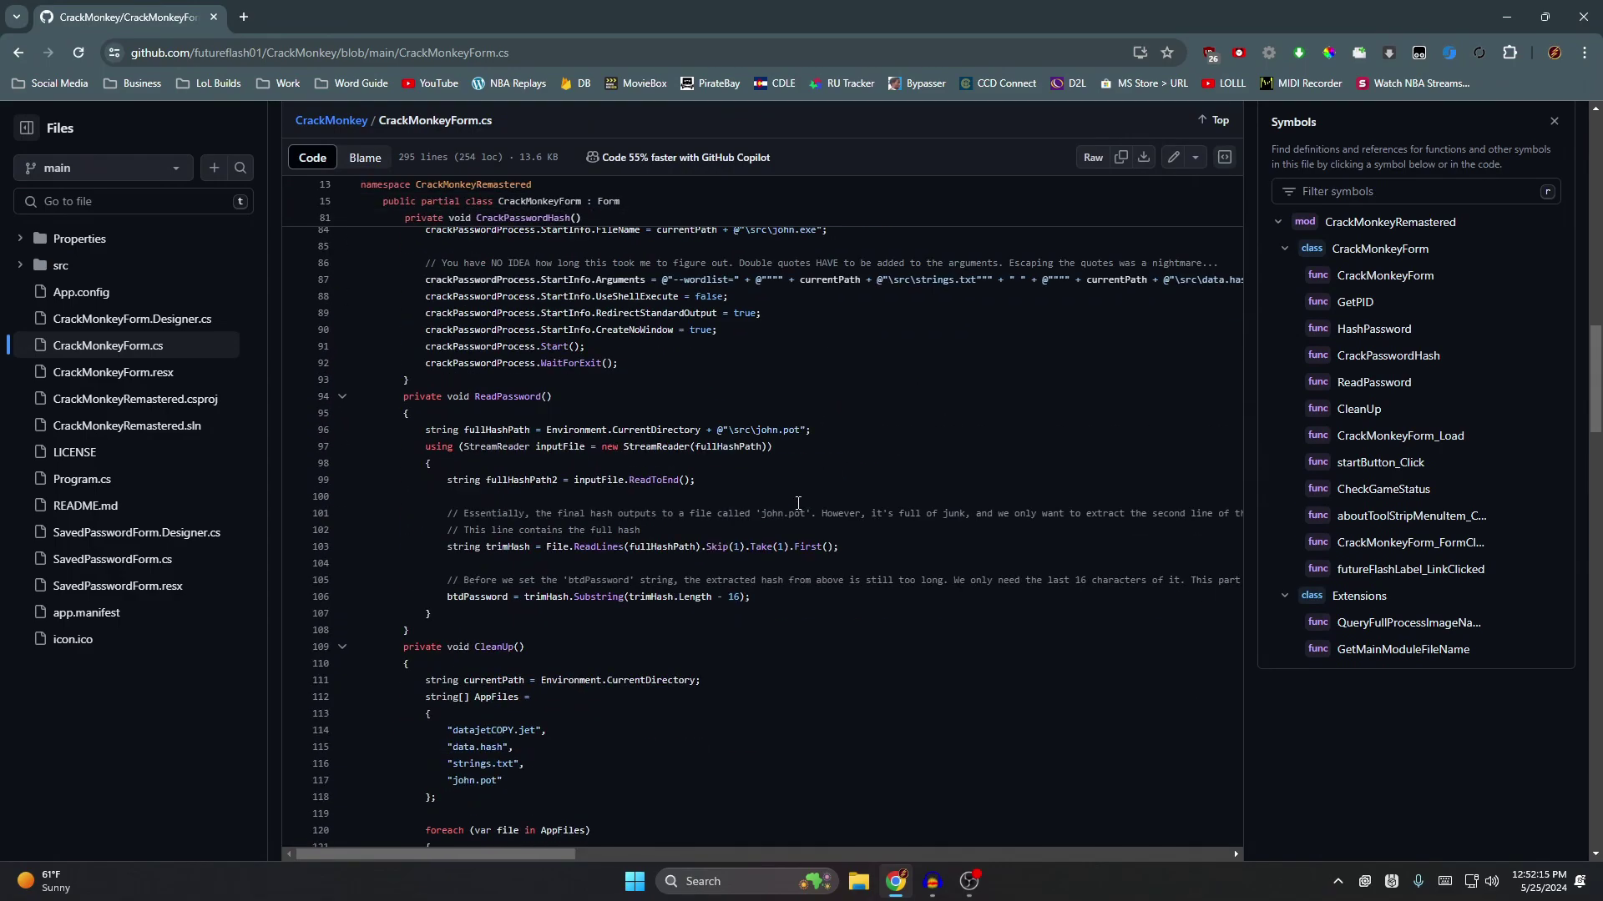
{"action": "scroll", "coordinate": [439, 780], "scroll_direction": "down", "scroll_amount": 7}
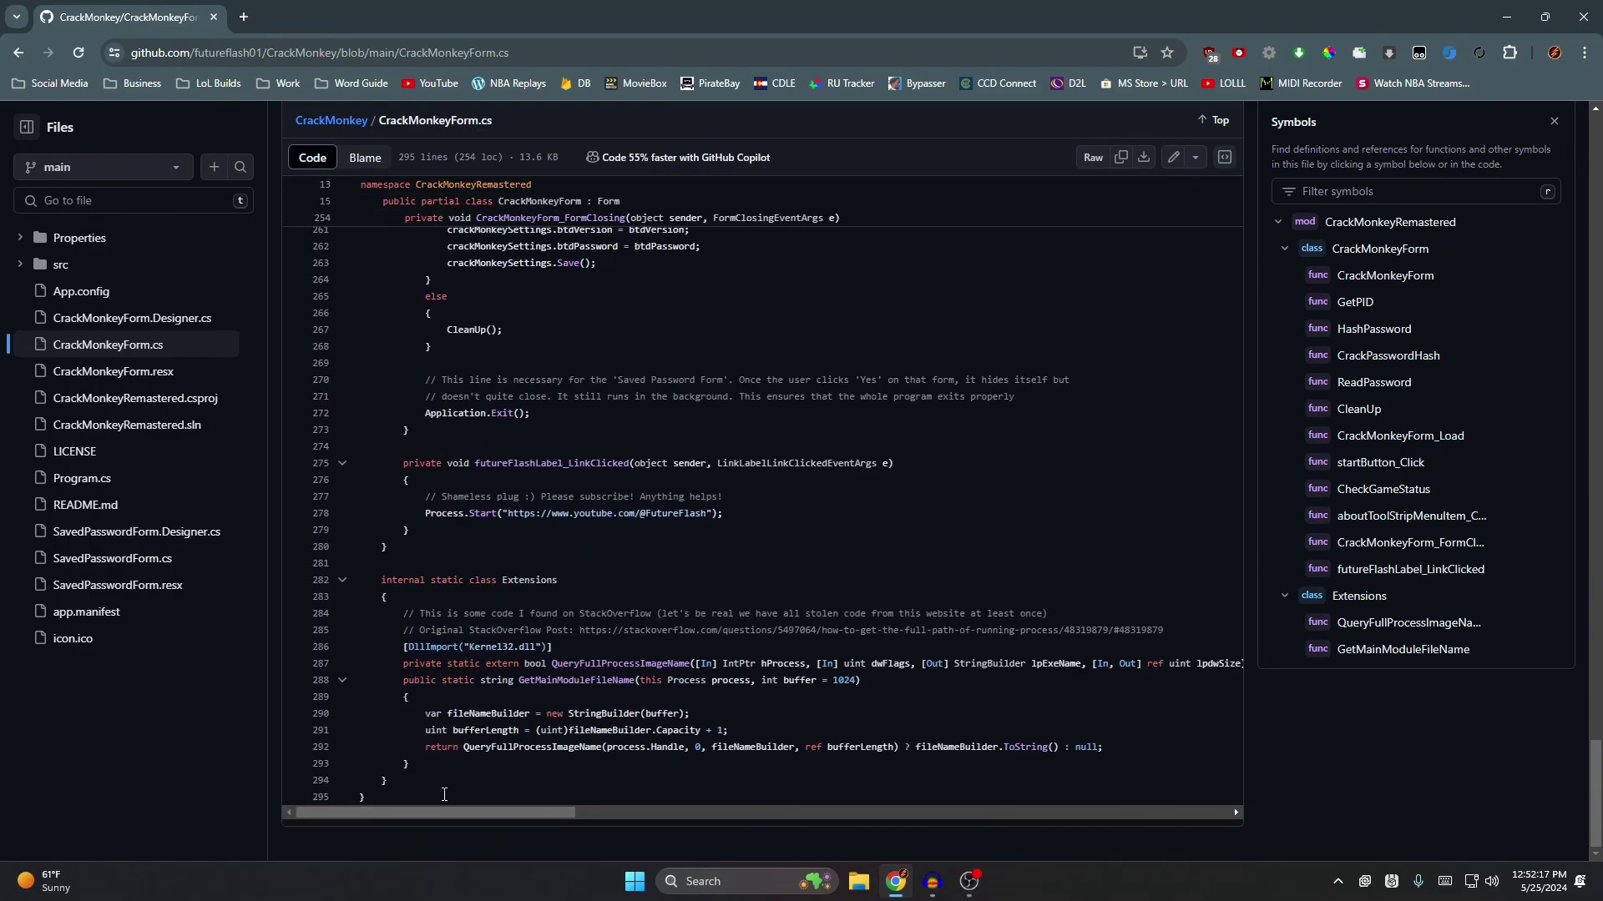
{"action": "left_click", "coordinate": [20, 58]}
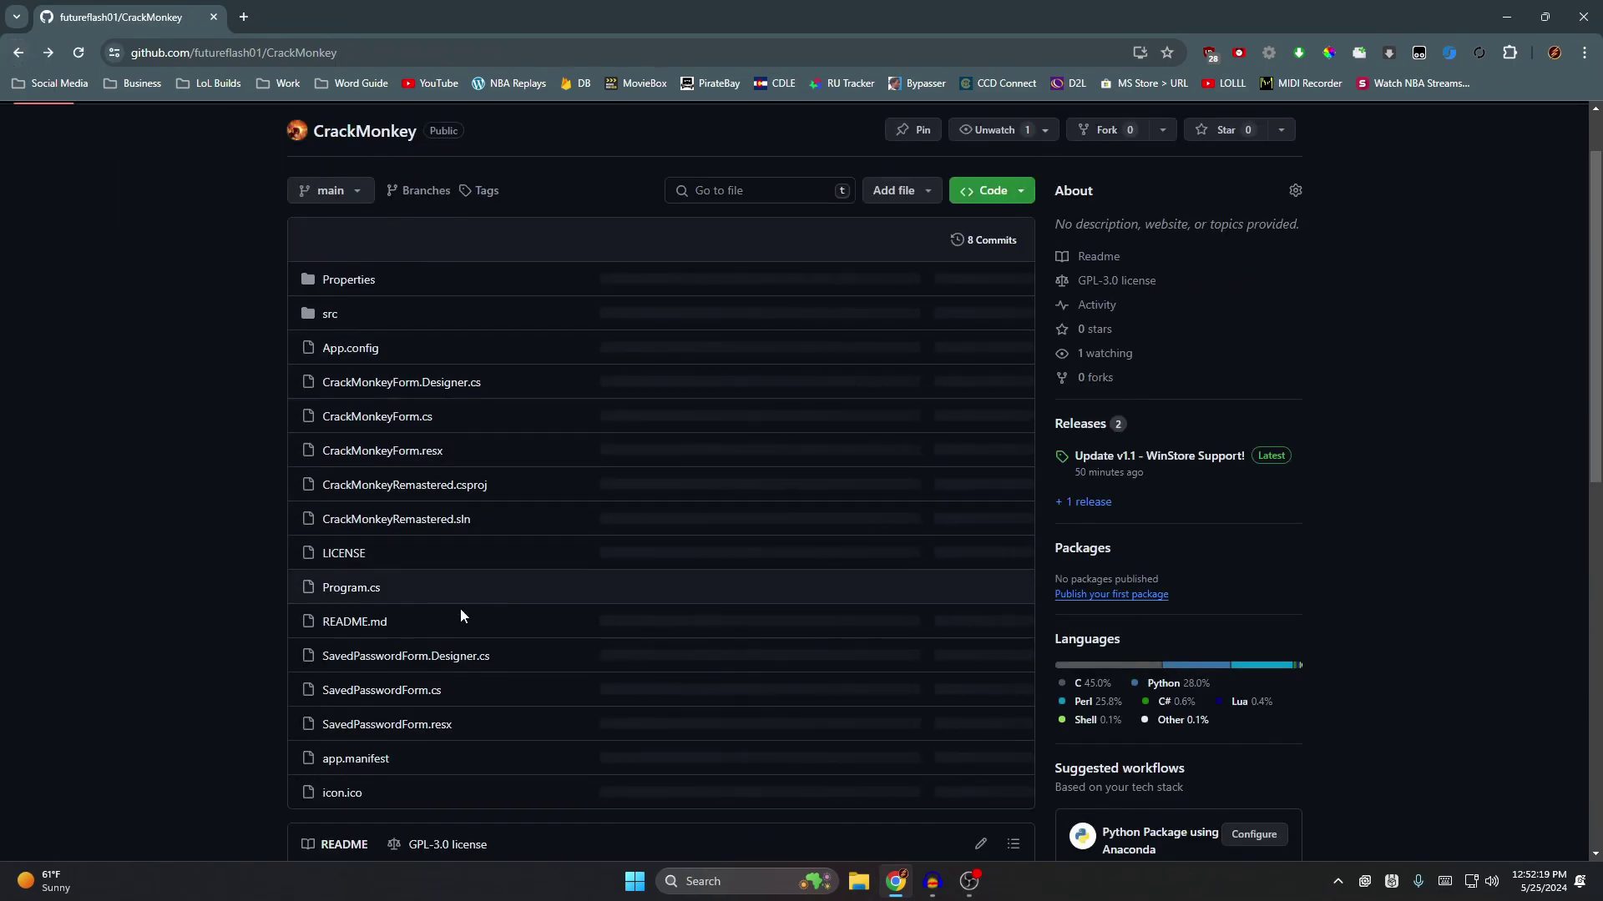
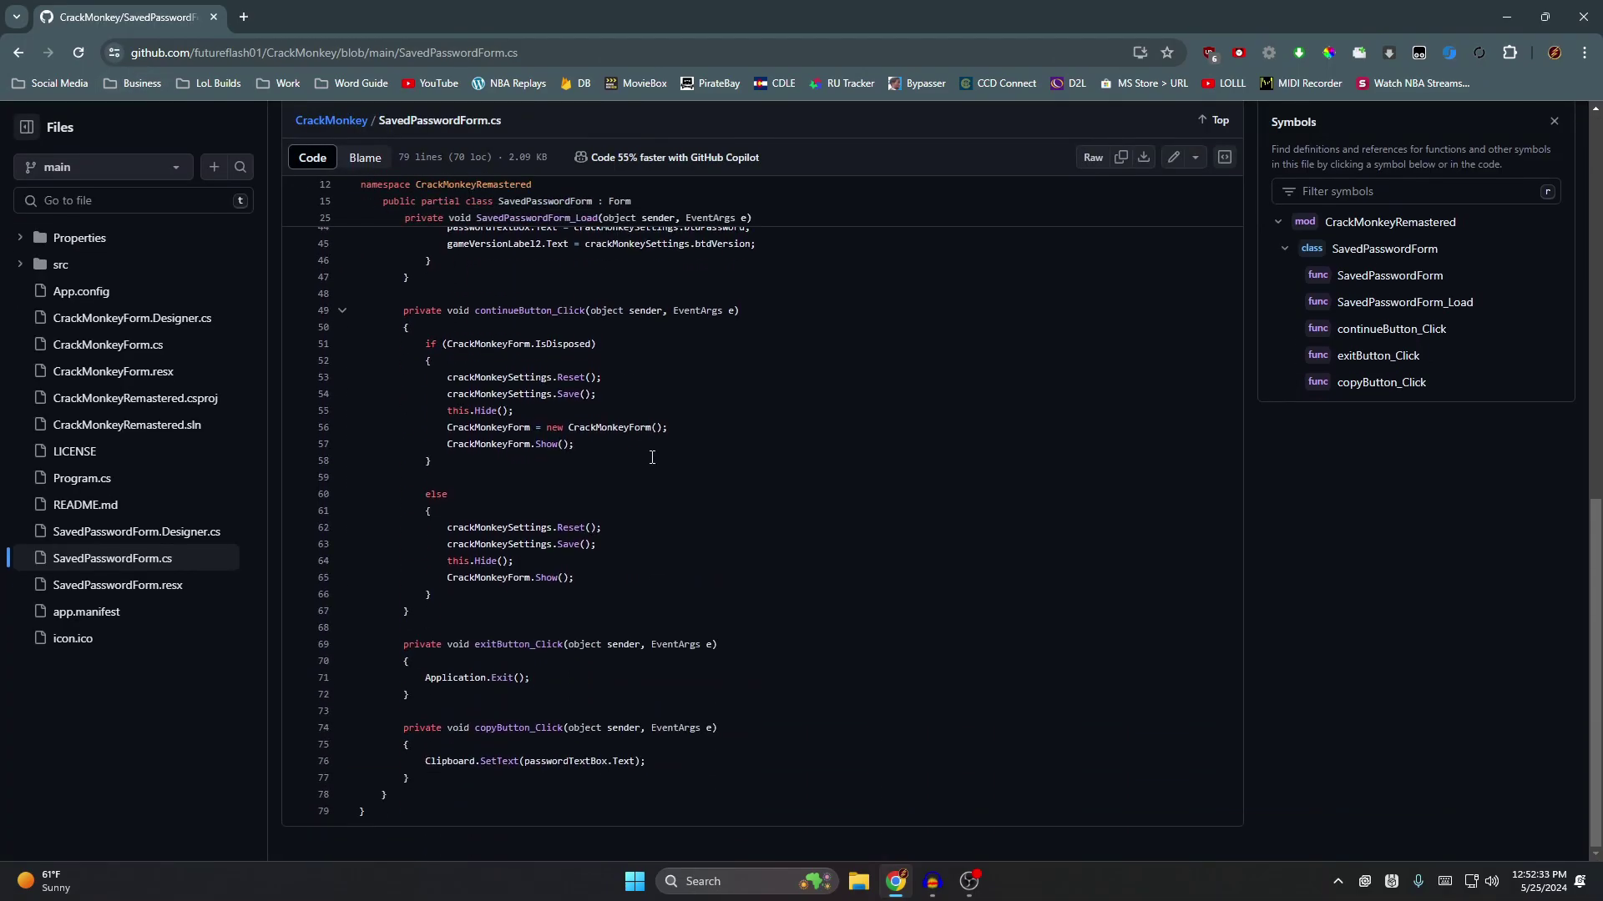
{"action": "scroll", "coordinate": [651, 454], "scroll_direction": "up", "scroll_amount": 5}
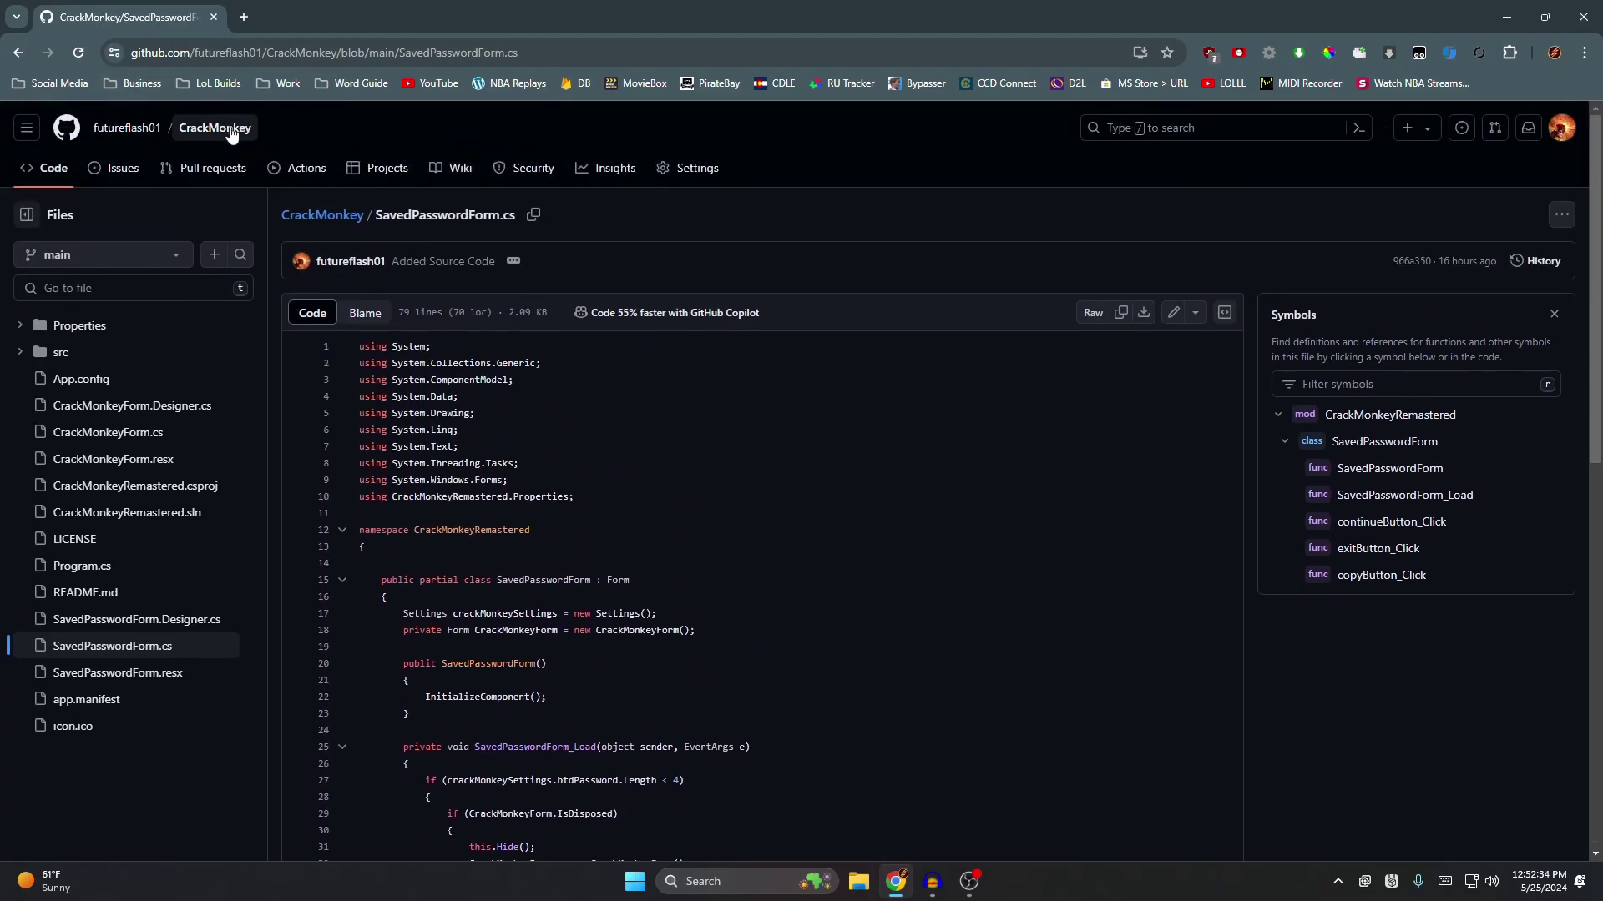
{"action": "left_click", "coordinate": [231, 131]}
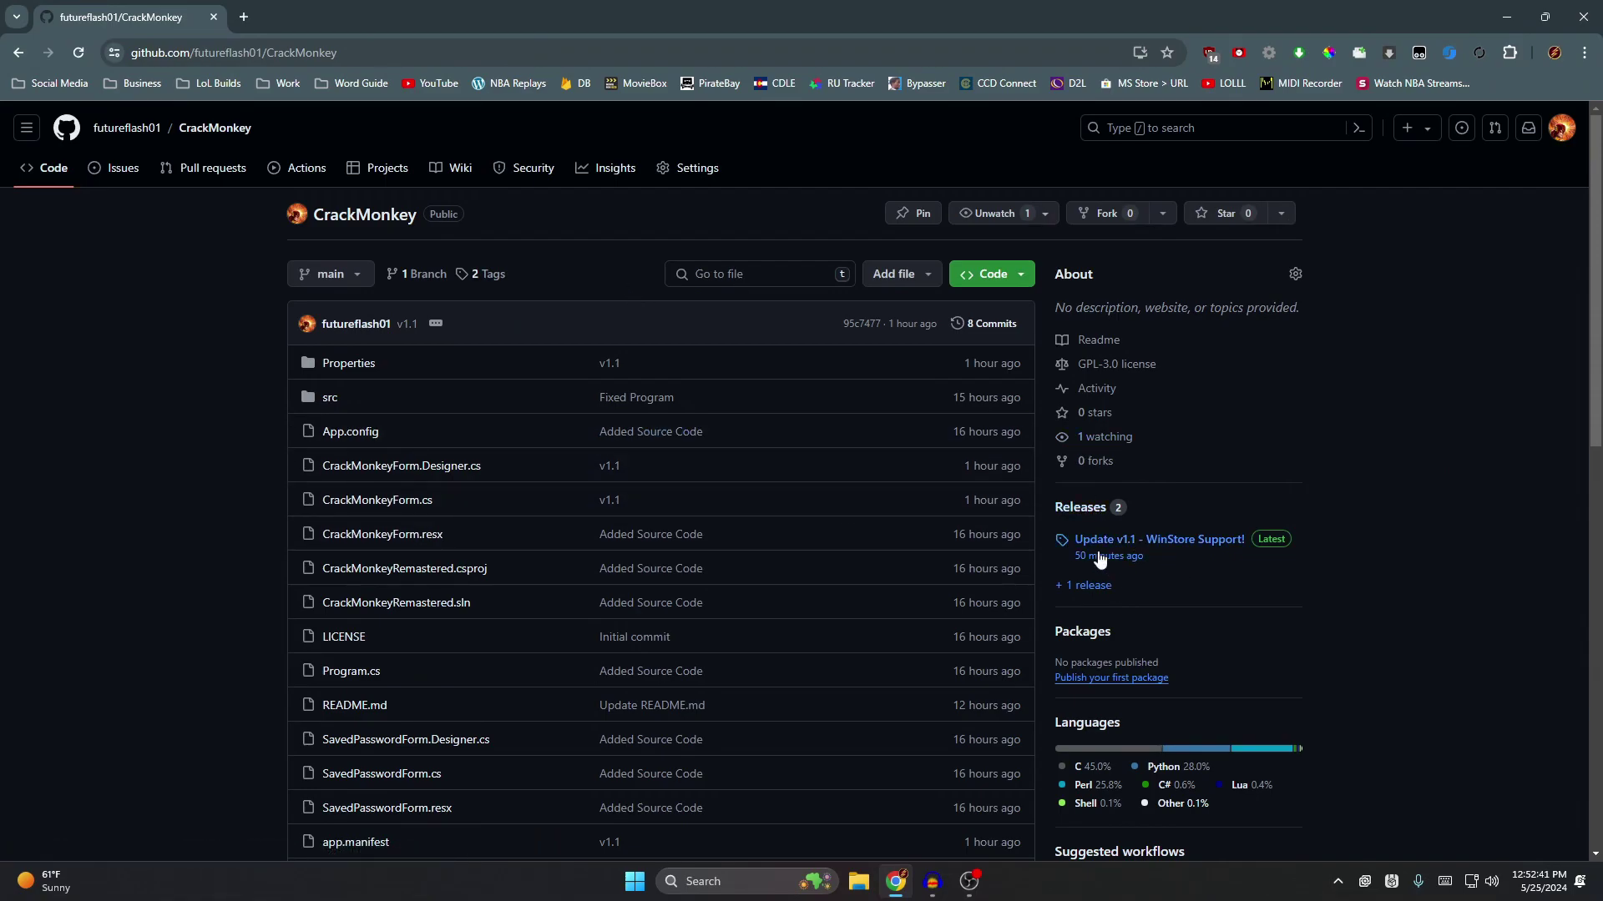
- Open the repository's releases list and look over the v1.1 WinStore Support release and the initial v1.0 release
{"action": "left_click", "coordinate": [1090, 517]}
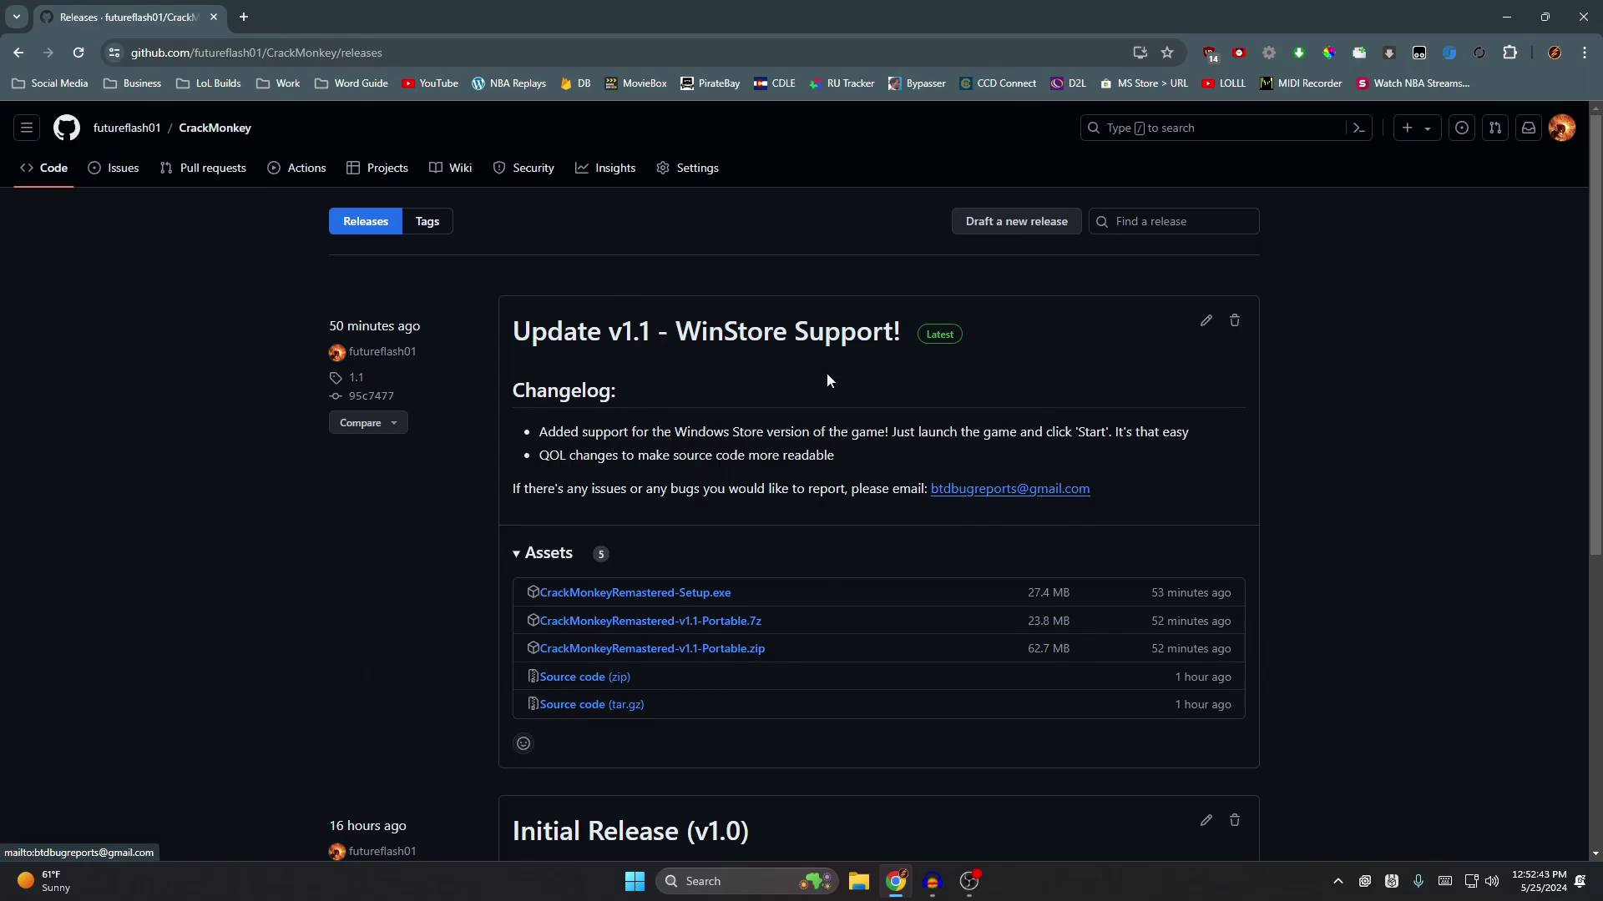
{"action": "scroll", "coordinate": [1102, 509], "scroll_direction": "down", "scroll_amount": 5}
{"action": "left_click_drag", "start_coordinate": [756, 334], "coordinate": [640, 332]}
{"action": "left_click", "coordinate": [794, 362]}
{"action": "scroll", "coordinate": [802, 359], "scroll_direction": "up", "scroll_amount": 6}
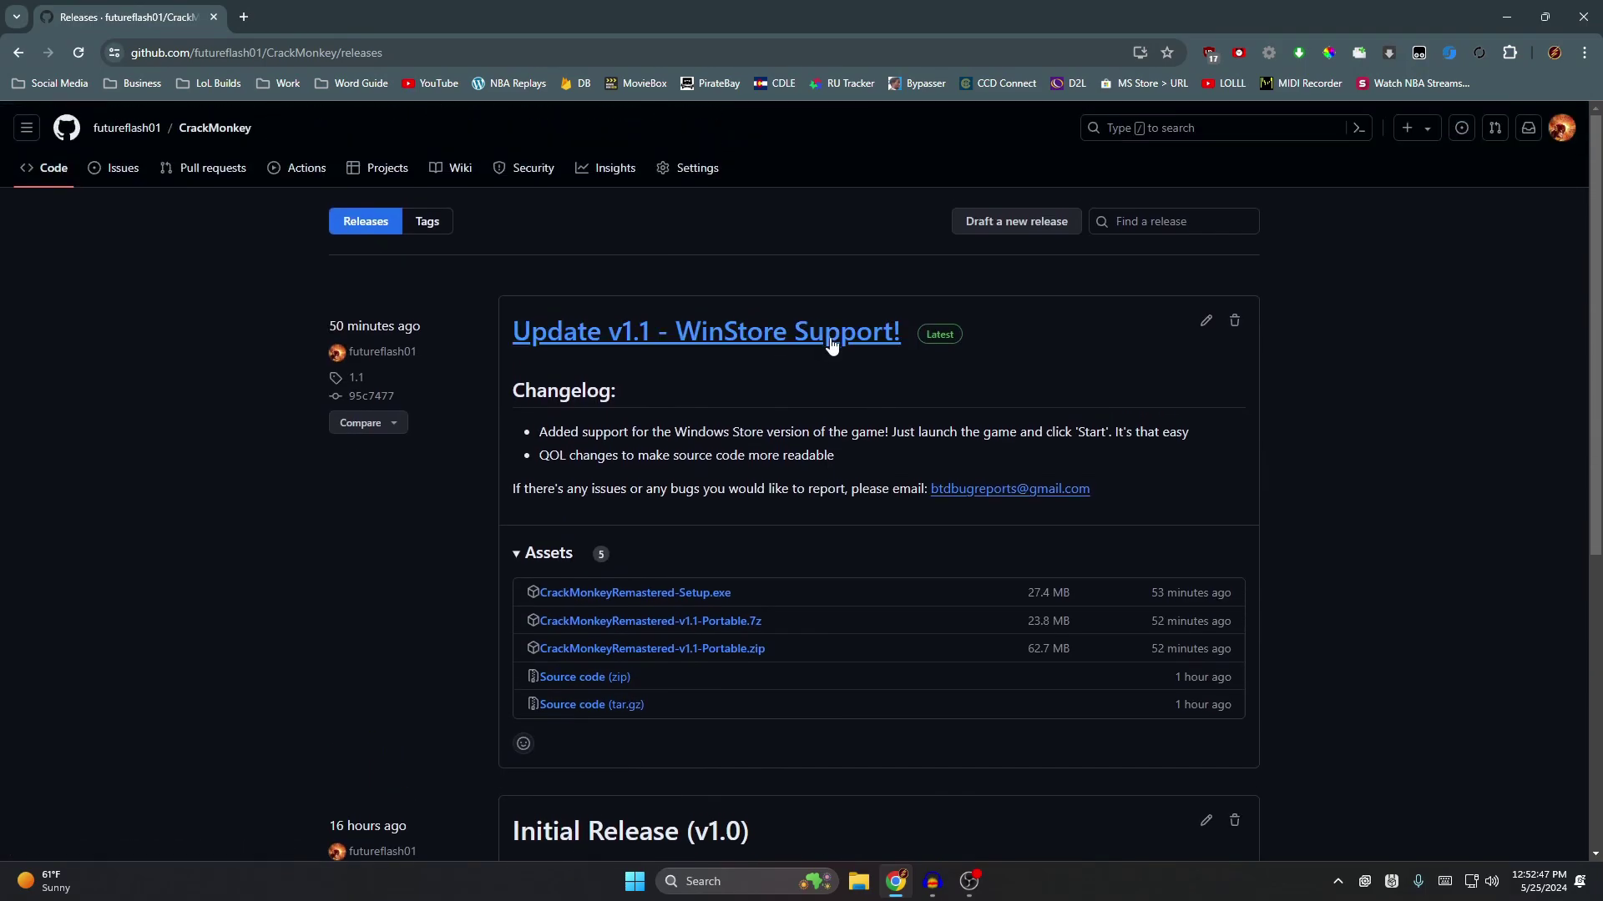
{"action": "scroll", "coordinate": [651, 401], "scroll_direction": "down", "scroll_amount": 1}
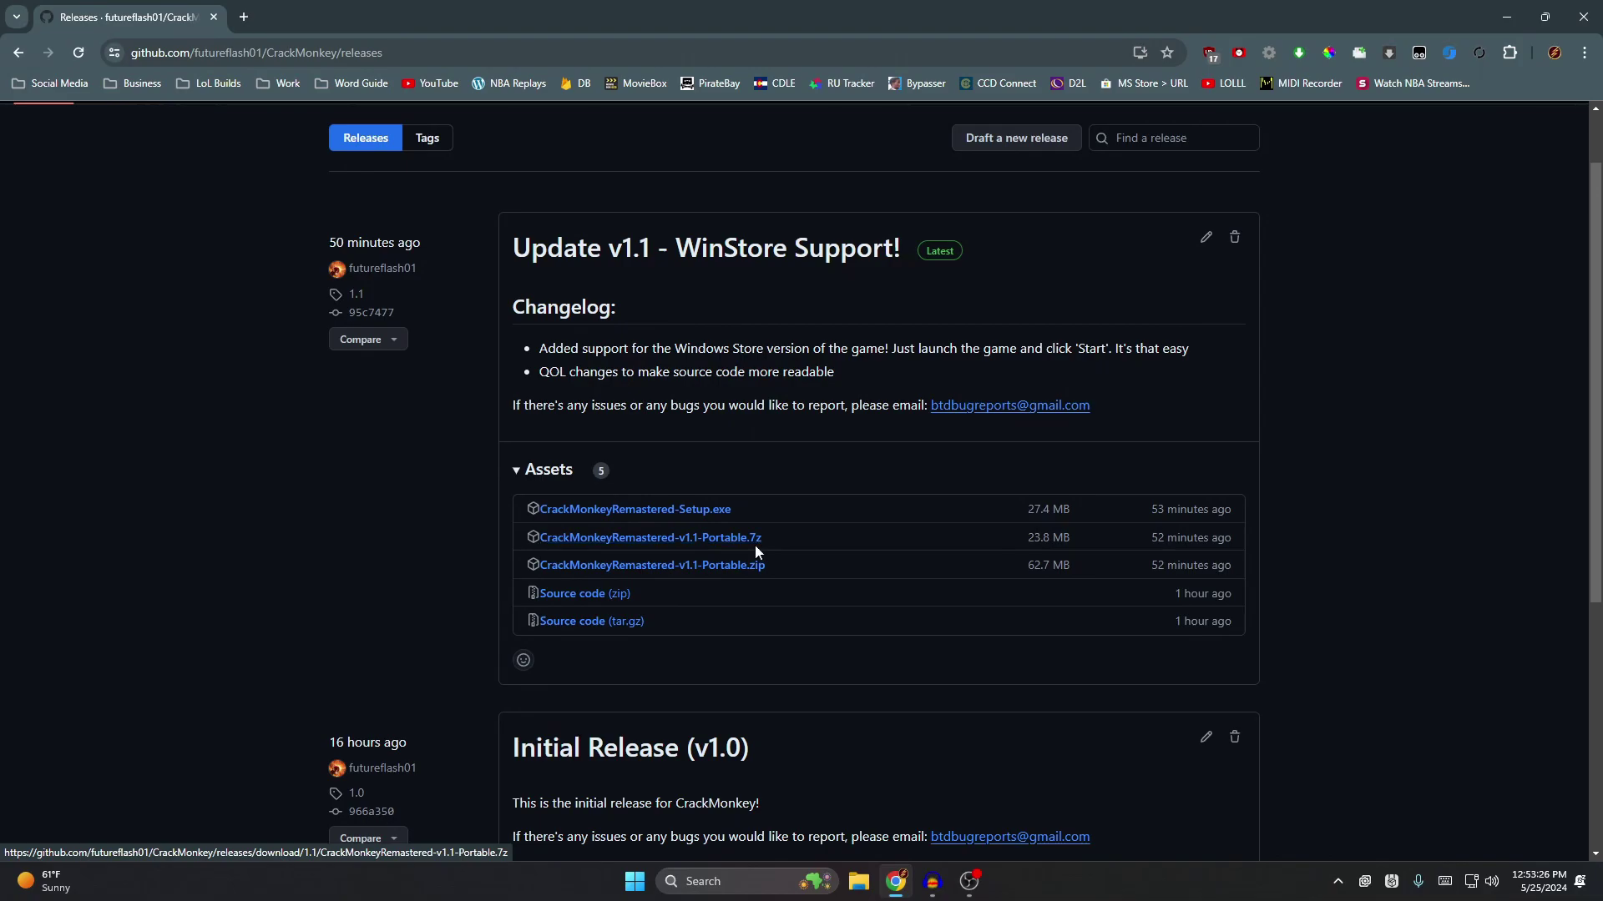
- Compare the file sizes of the v1.1 portable 7z and zip archives in the release assets
{"action": "left_click_drag", "start_coordinate": [1025, 539], "coordinate": [1069, 543]}
{"action": "left_click", "coordinate": [1075, 548]}
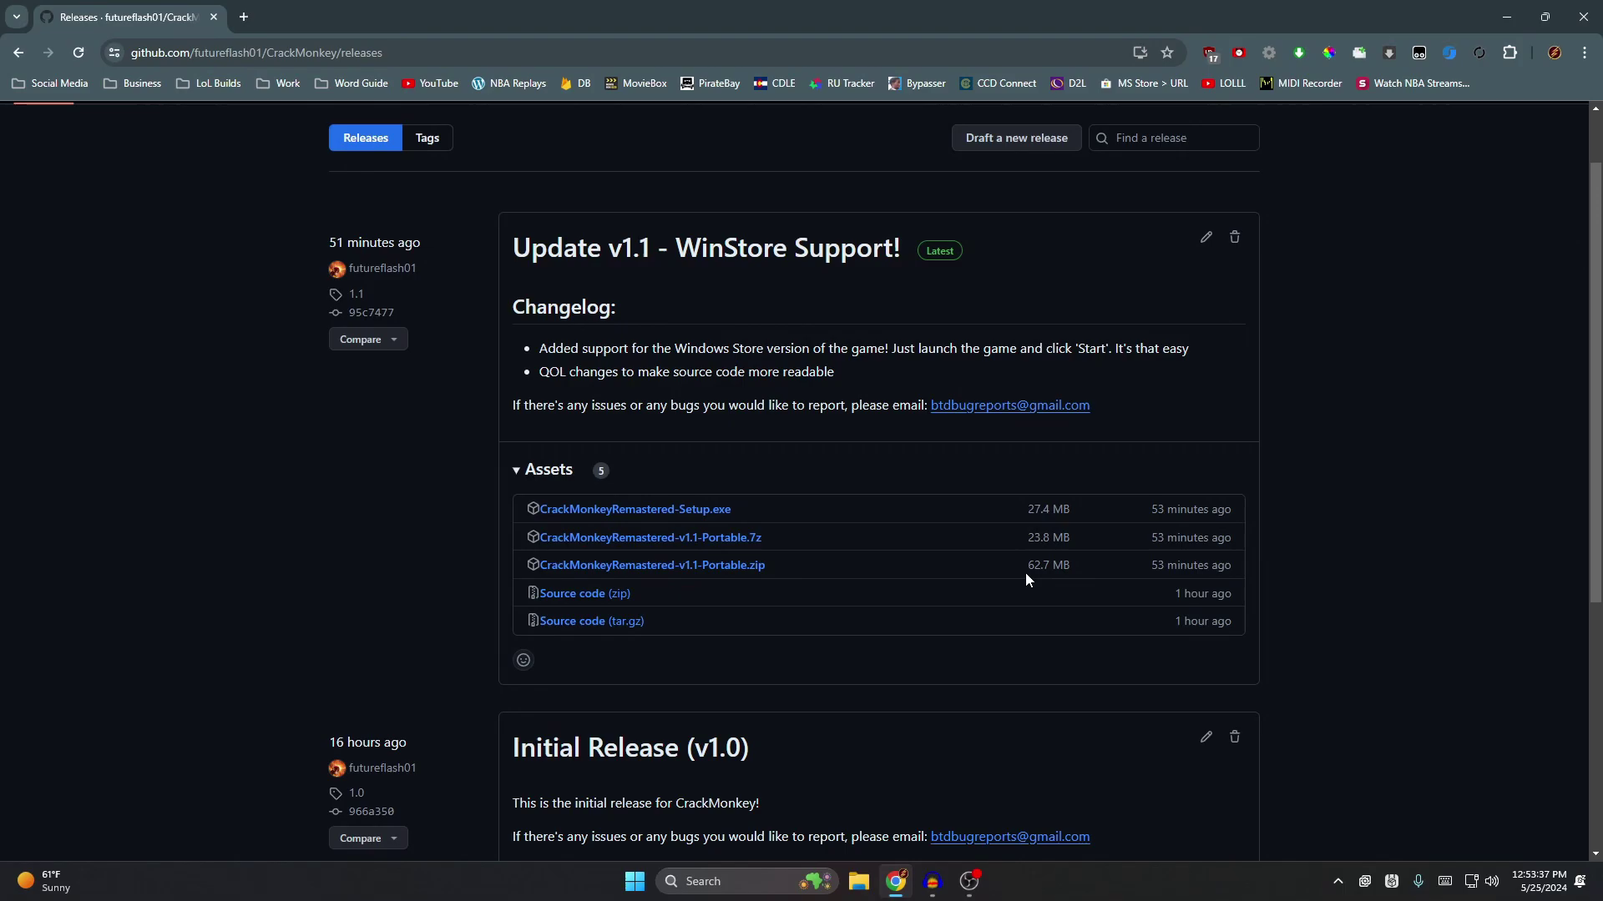
{"action": "left_click_drag", "start_coordinate": [1032, 571], "coordinate": [1090, 571]}
{"action": "left_click", "coordinate": [1085, 569]}
{"action": "scroll", "coordinate": [1026, 571], "scroll_direction": "down", "scroll_amount": 1}
{"action": "scroll", "coordinate": [701, 451], "scroll_direction": "up", "scroll_amount": 3}
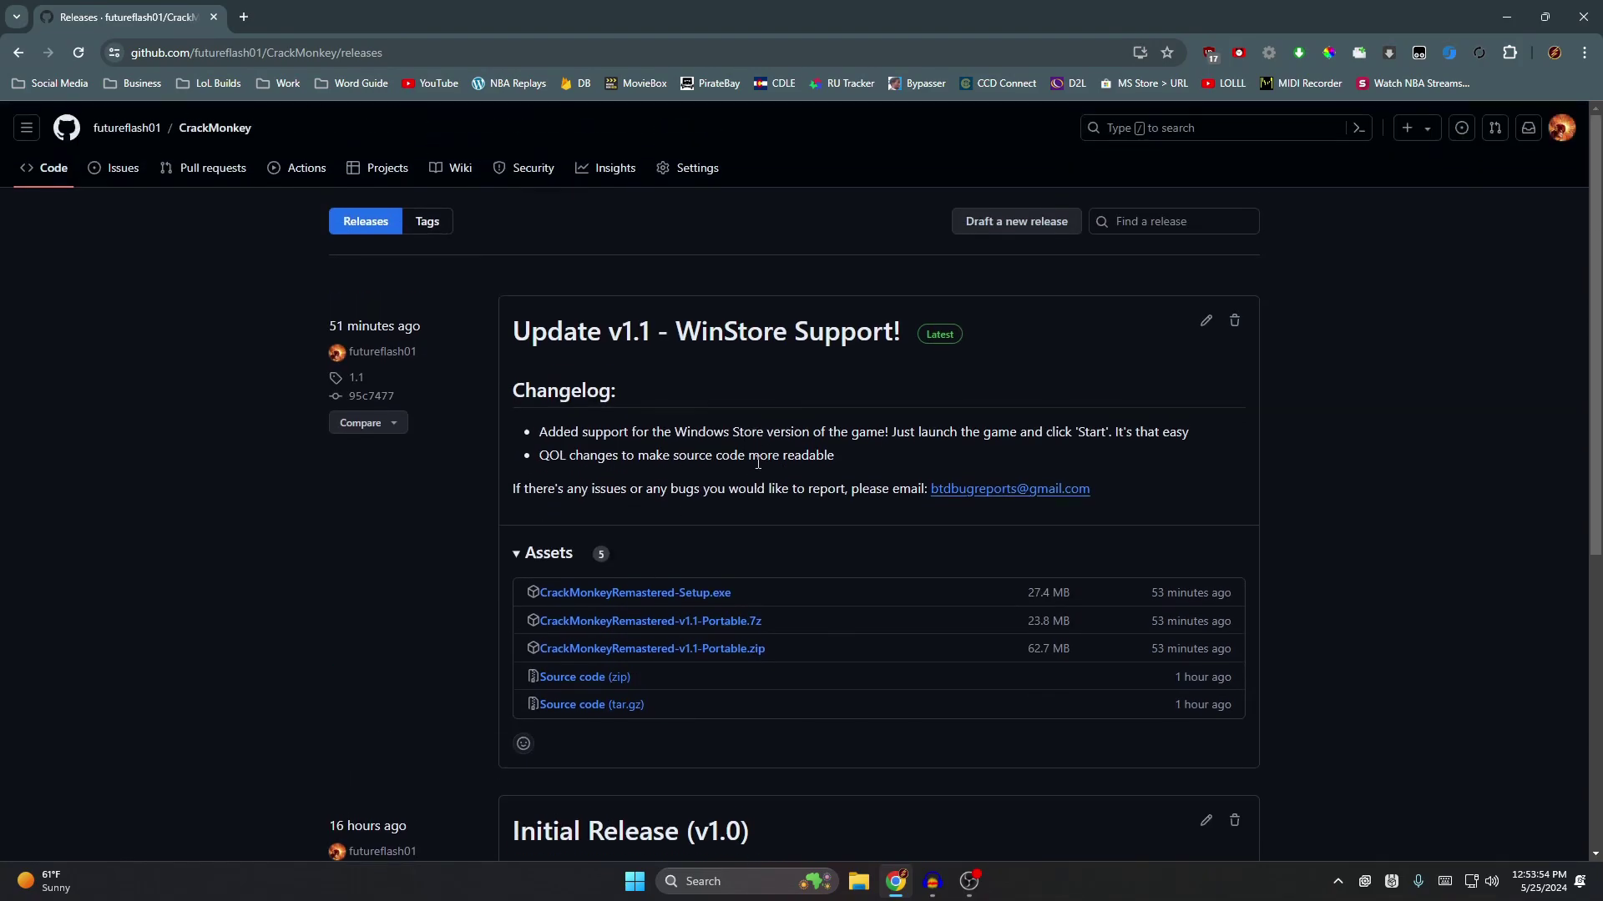
- Download CrackMonkeyRemastered-Setup.exe from the v1.1 assets and run it, reading the modding disclaimer in the setup wizard
{"action": "left_click", "coordinate": [678, 591]}
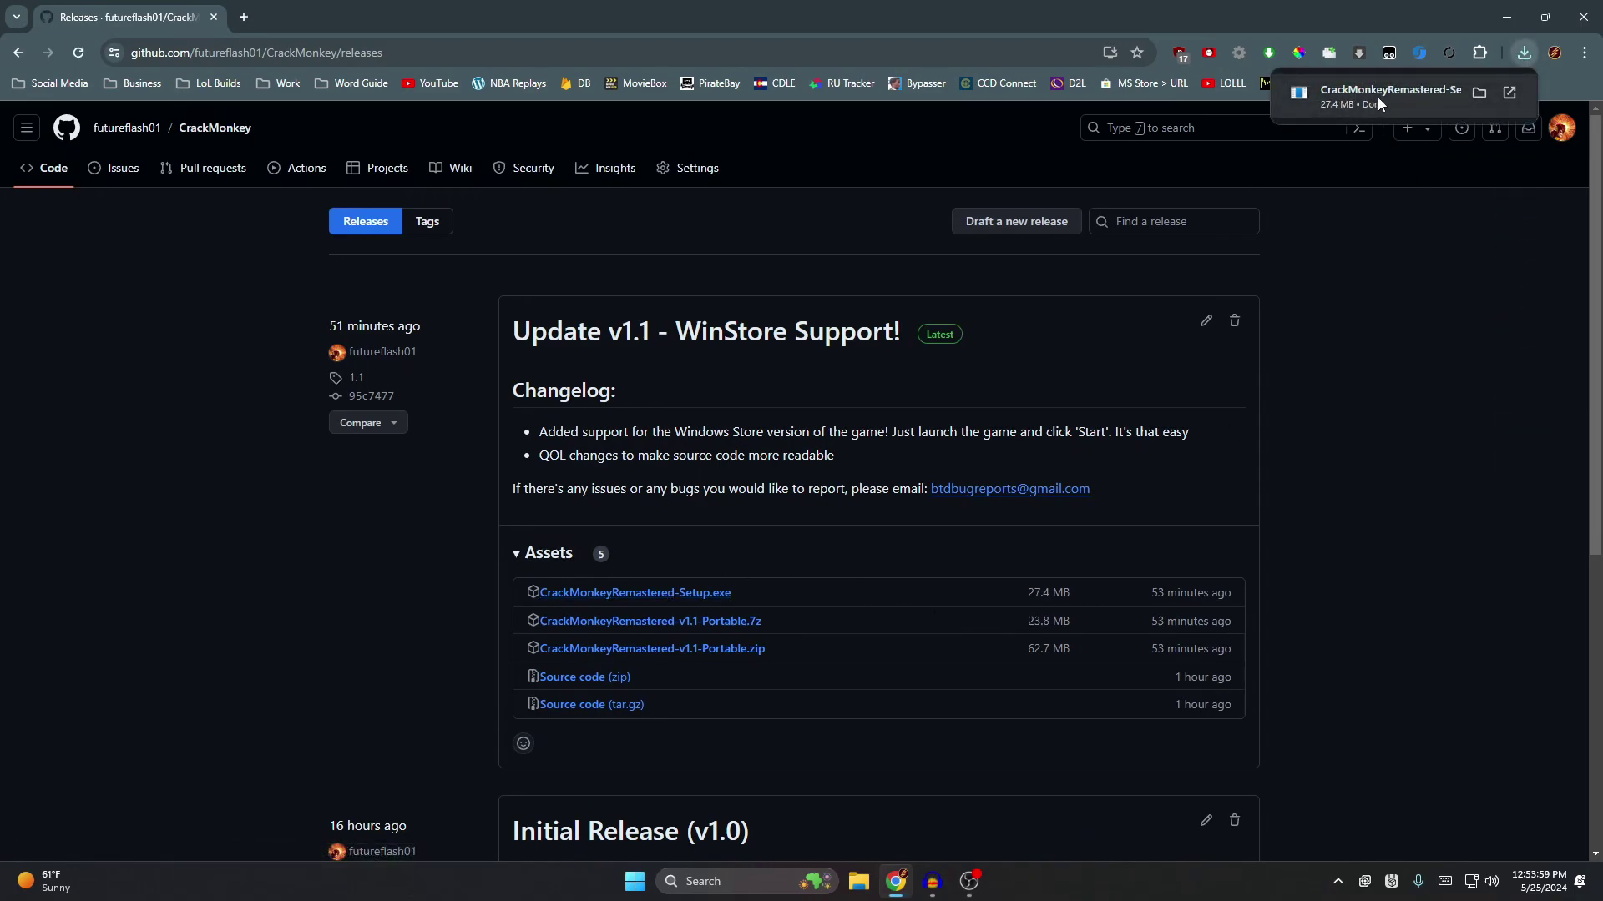
{"action": "left_click", "coordinate": [1375, 105]}
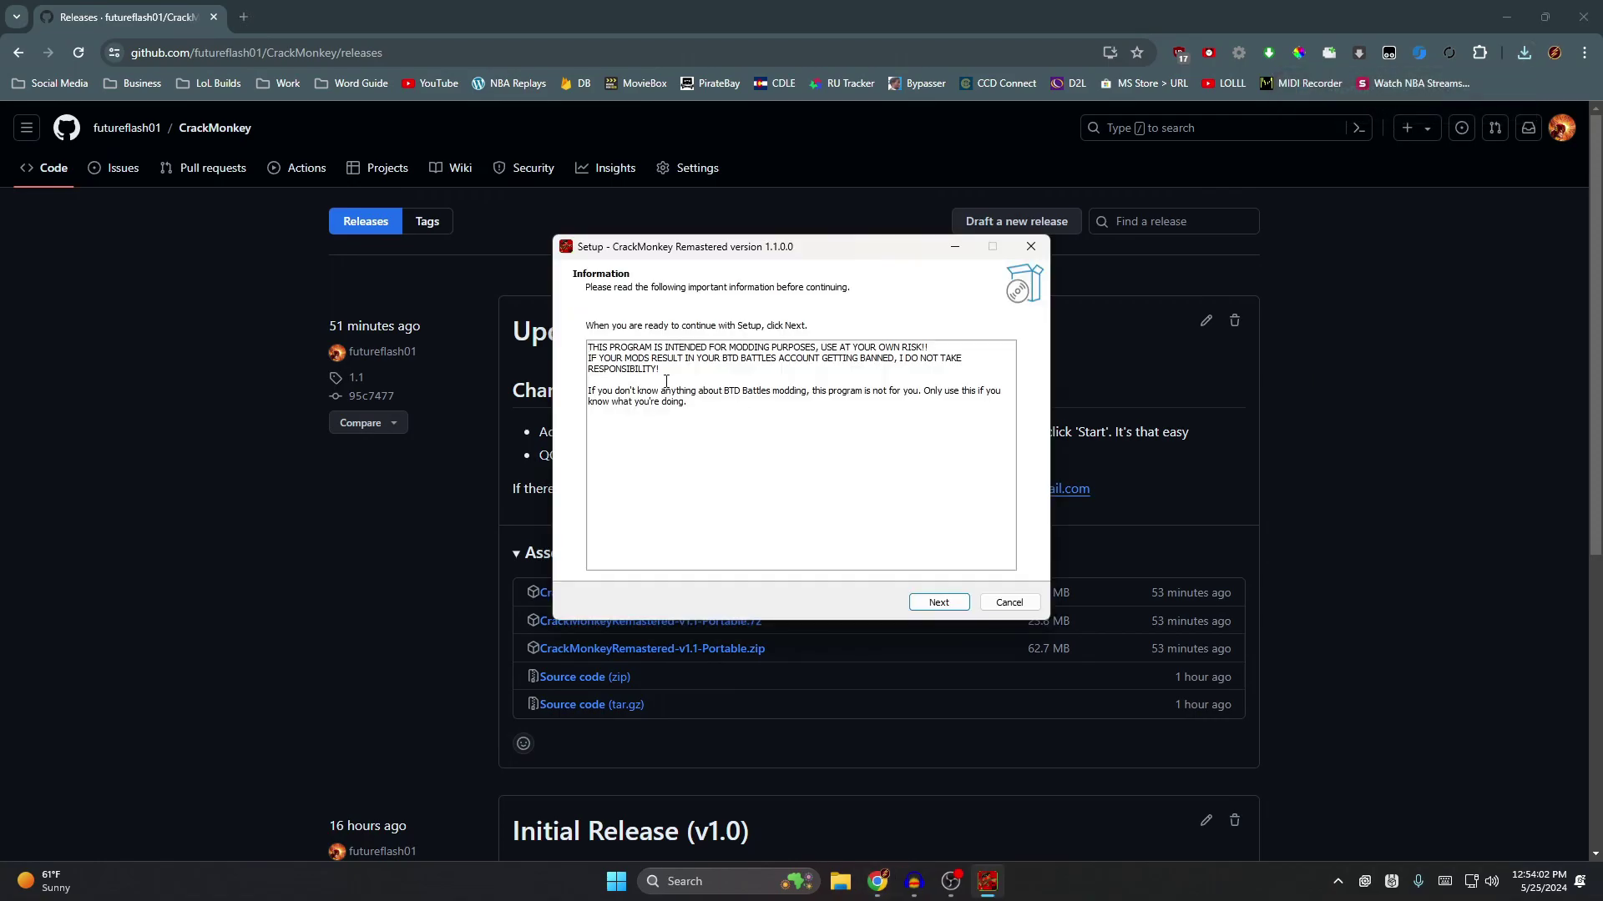
{"action": "mouse_move", "coordinate": [668, 379]}
{"action": "left_mouse_down"}
{"action": "mouse_move", "coordinate": [528, 348]}
{"action": "mouse_move", "coordinate": [668, 372]}
{"action": "left_mouse_up"}
{"action": "left_click", "coordinate": [650, 379]}
{"action": "left_click", "coordinate": [815, 374]}
{"action": "left_click_drag", "start_coordinate": [783, 354], "coordinate": [918, 394]}
{"action": "left_click", "coordinate": [674, 358]}
- Accept the setup information, install CrackMonkey Remastered and finish the wizard
{"action": "left_click", "coordinate": [938, 602]}
{"action": "key", "text": "Return"}
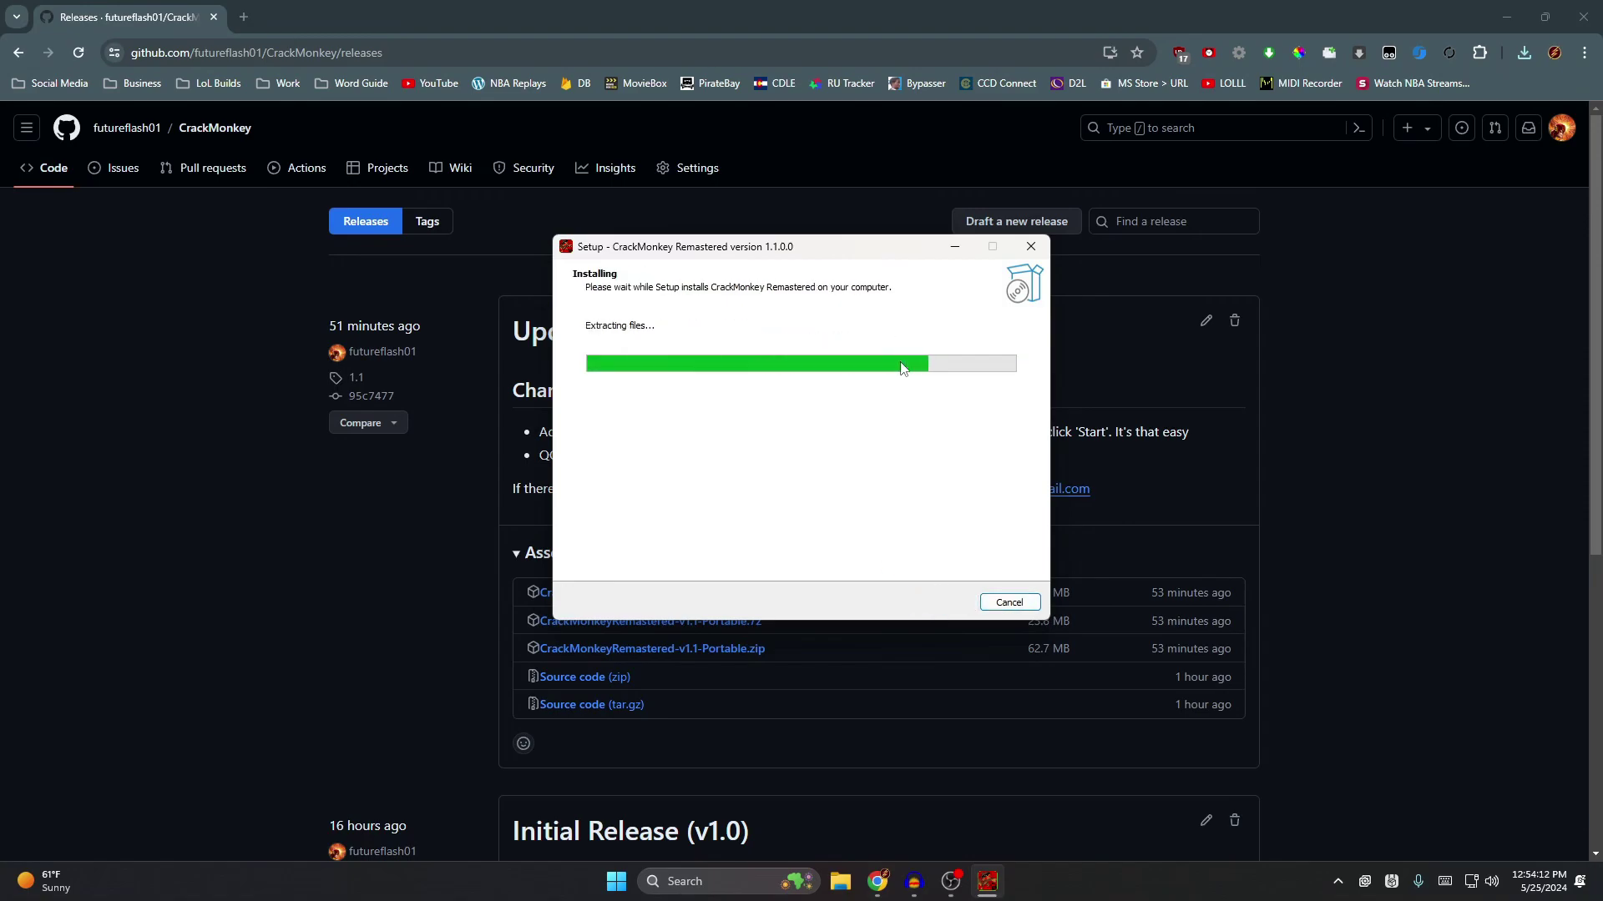
{"action": "left_click", "coordinate": [938, 602]}
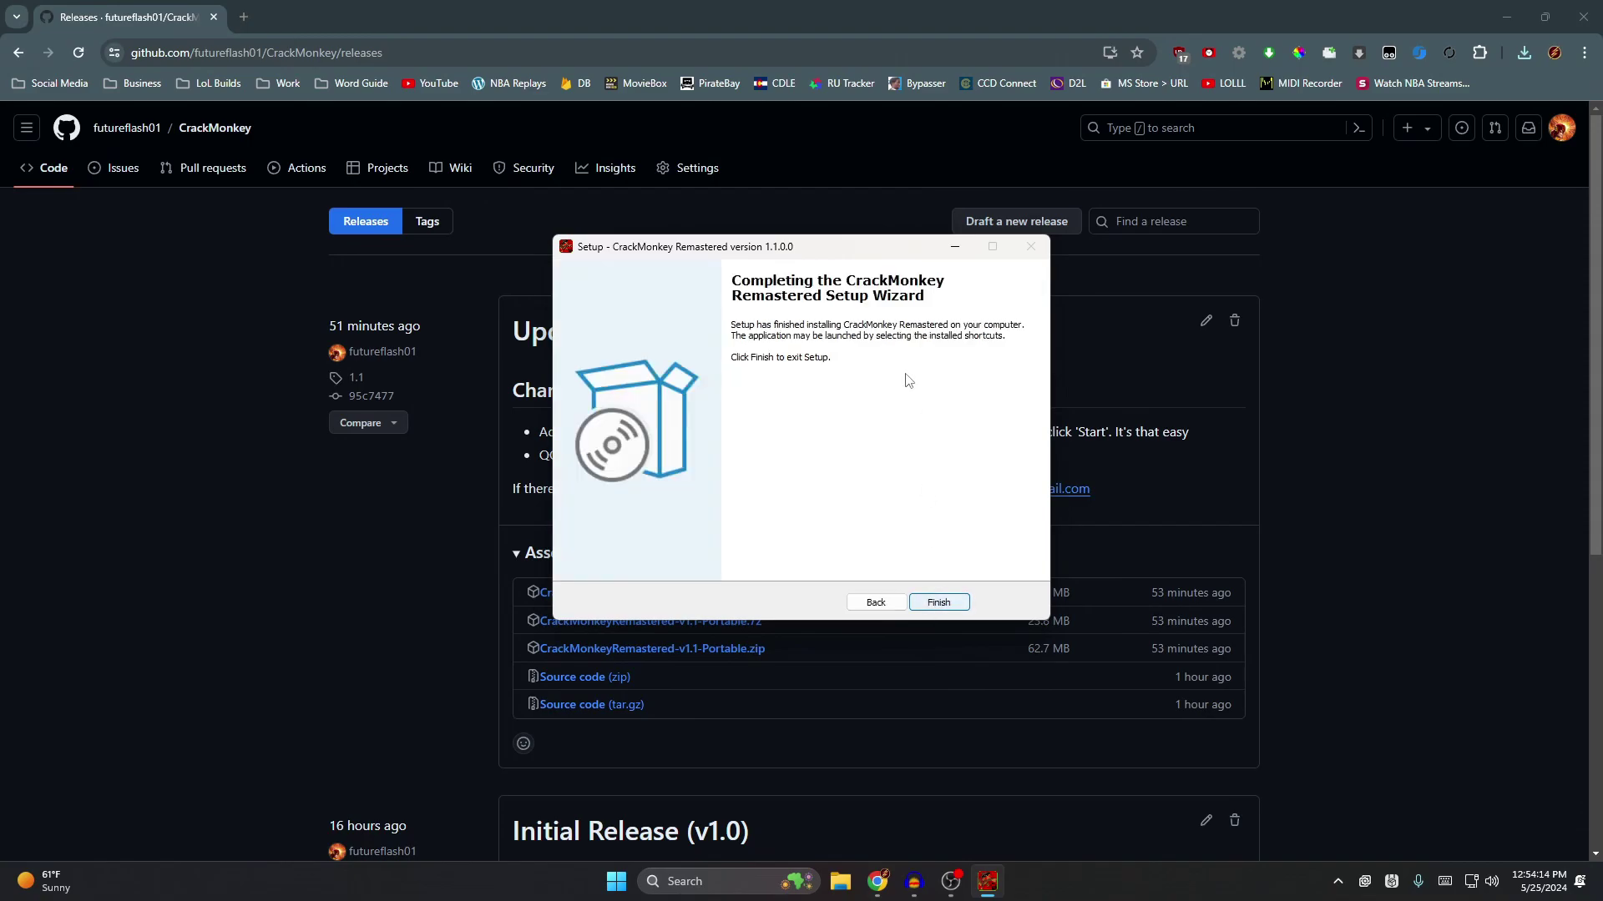
{"action": "left_click", "coordinate": [938, 602]}
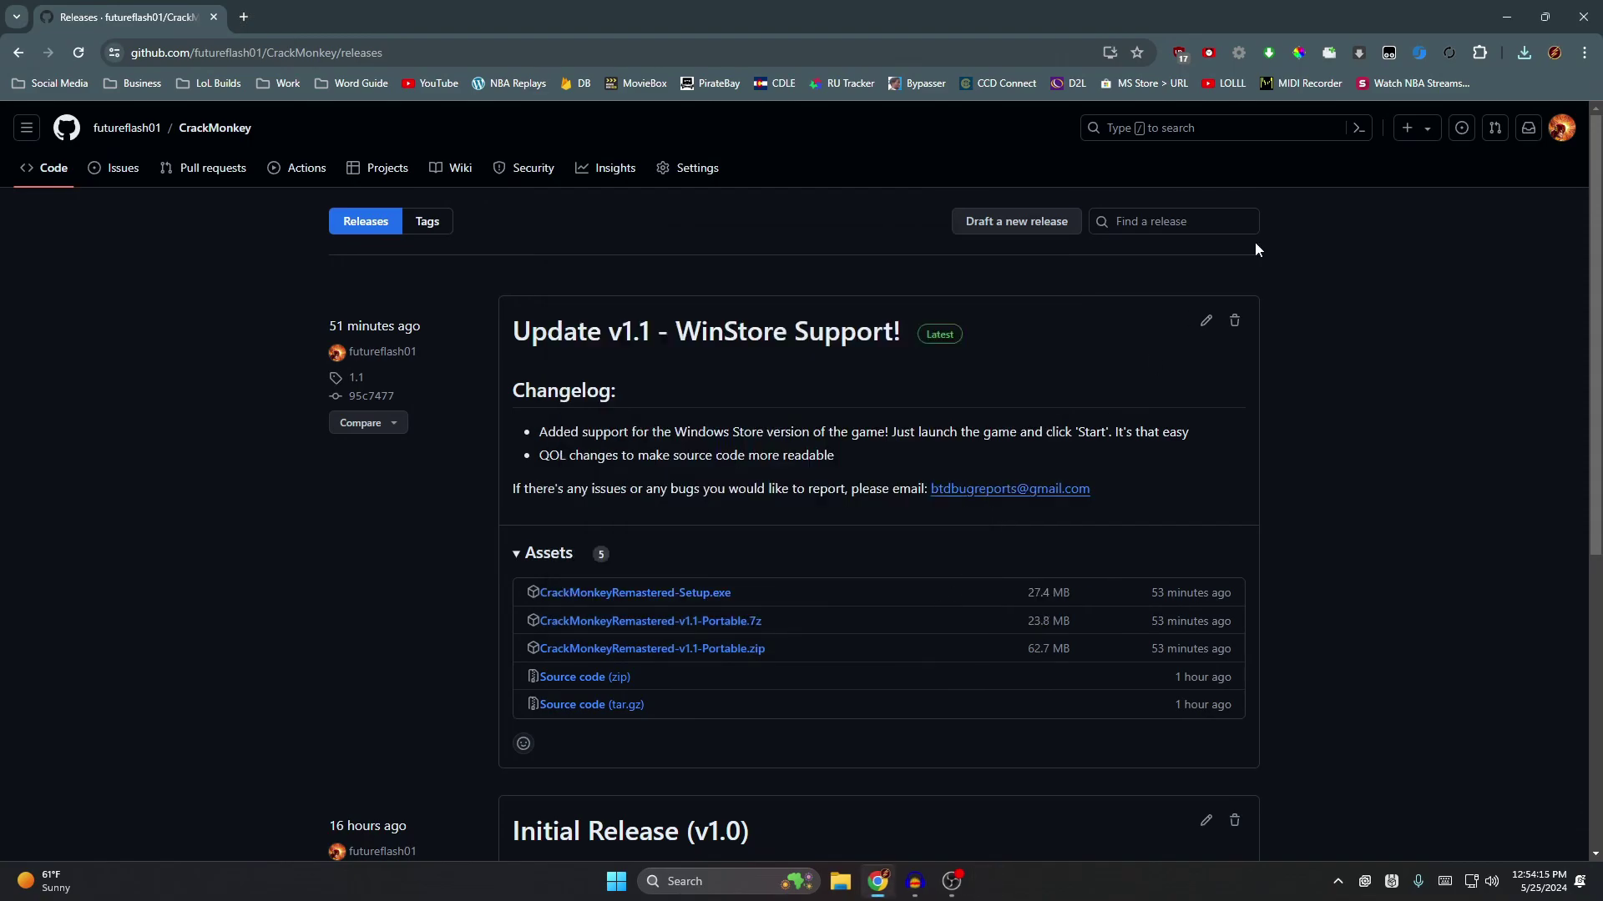
- Minimize the browser and place the CrackMonkey Remastered desktop shortcut beside the BTD - WinStore shortcut
{"action": "left_click", "coordinate": [1506, 17]}
{"action": "left_click_drag", "start_coordinate": [31, 34], "coordinate": [795, 359]}
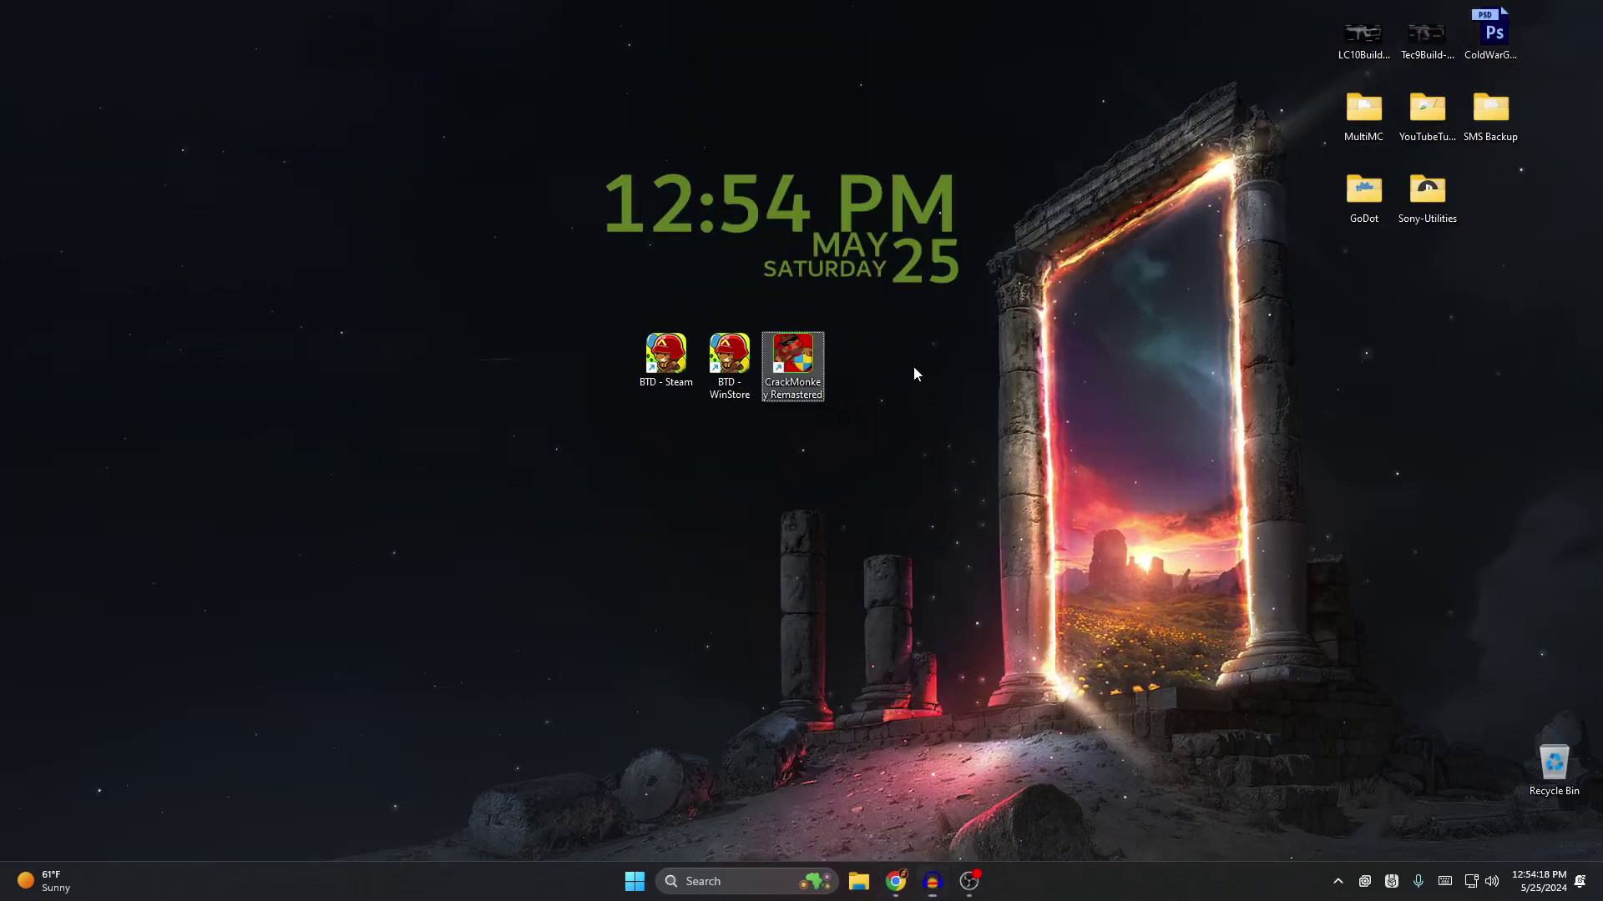
{"action": "right_click", "coordinate": [940, 358]}
{"action": "left_click", "coordinate": [967, 404]}
- Launch CrackMonkey Remastered from its desktop shortcut and move its window clear of the shortcuts
{"action": "left_click", "coordinate": [783, 364]}
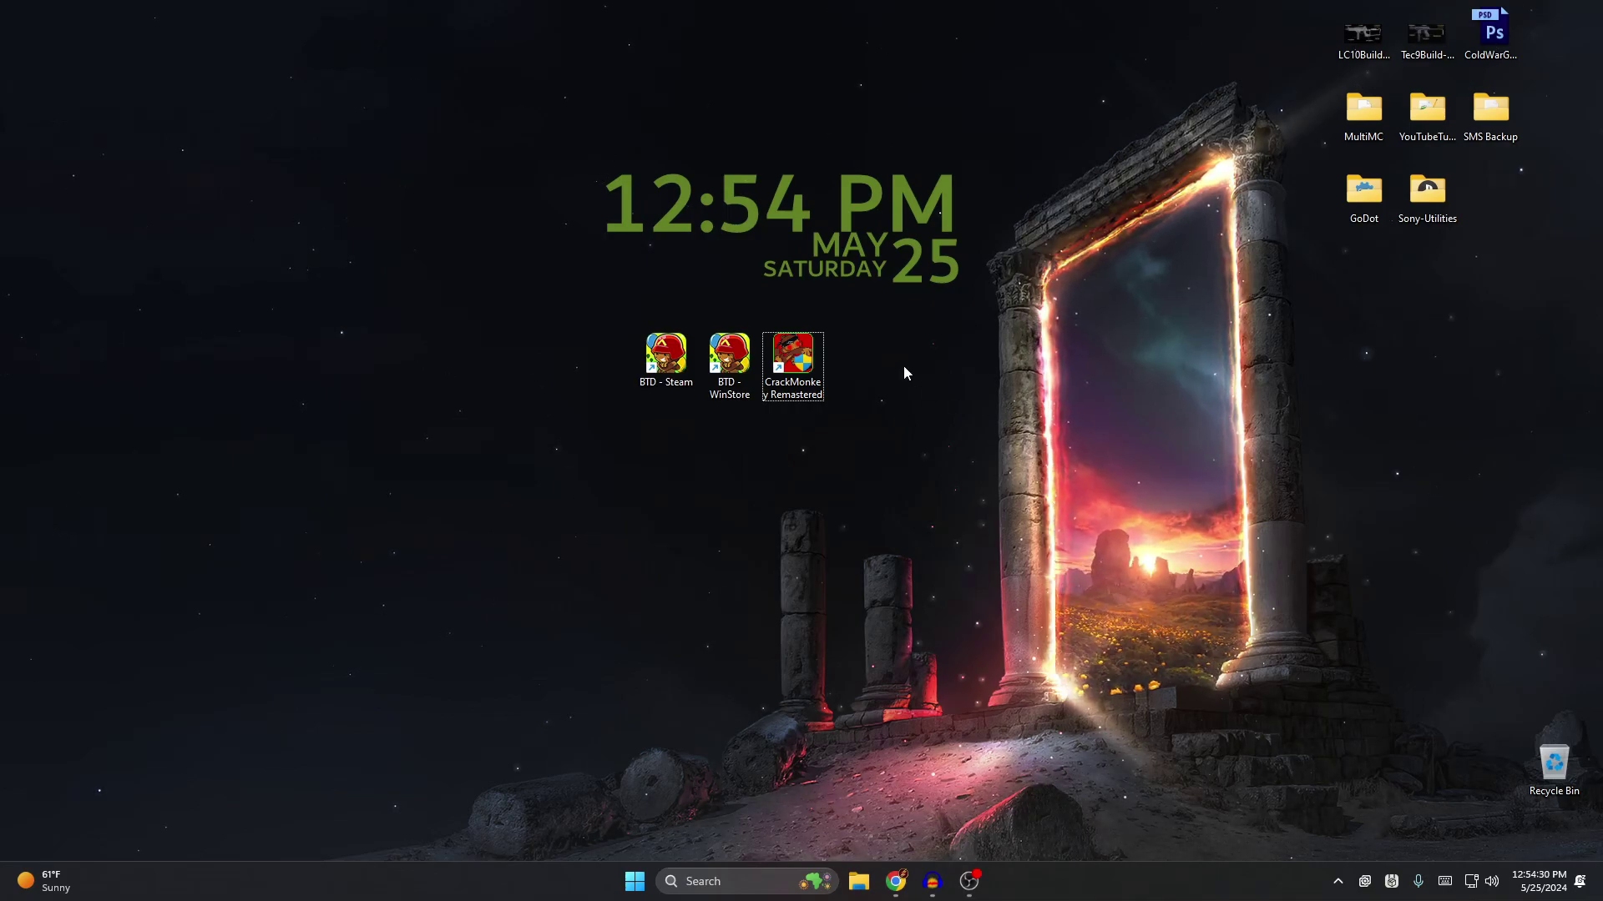
{"action": "right_click", "coordinate": [964, 422]}
{"action": "left_click", "coordinate": [965, 482]}
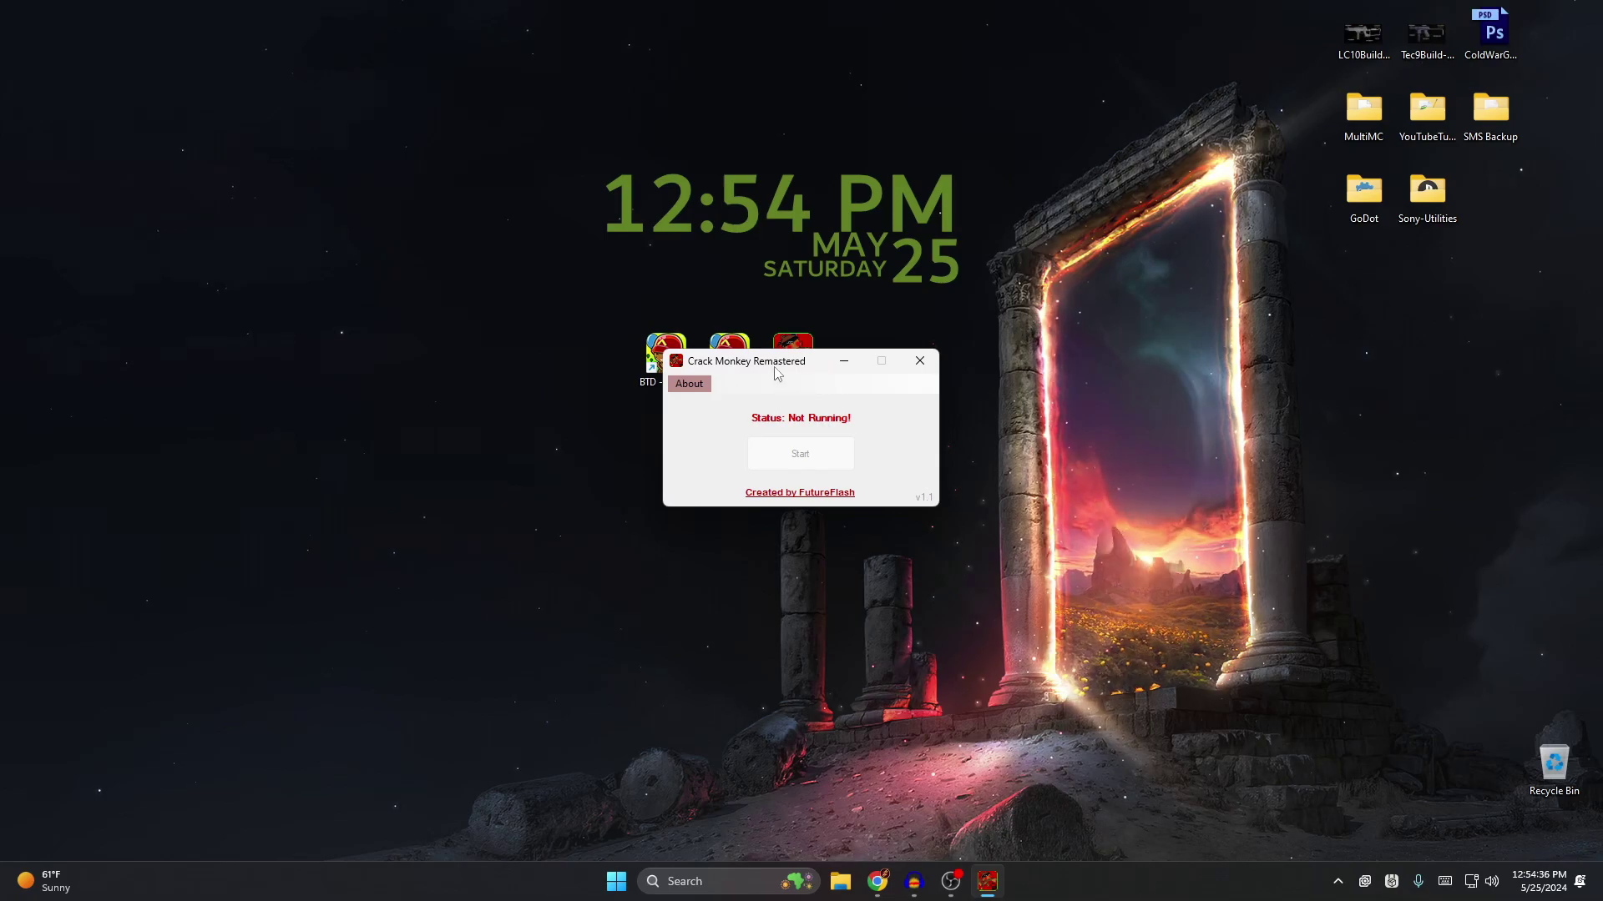
{"action": "left_click_drag", "start_coordinate": [775, 368], "coordinate": [1095, 326]}
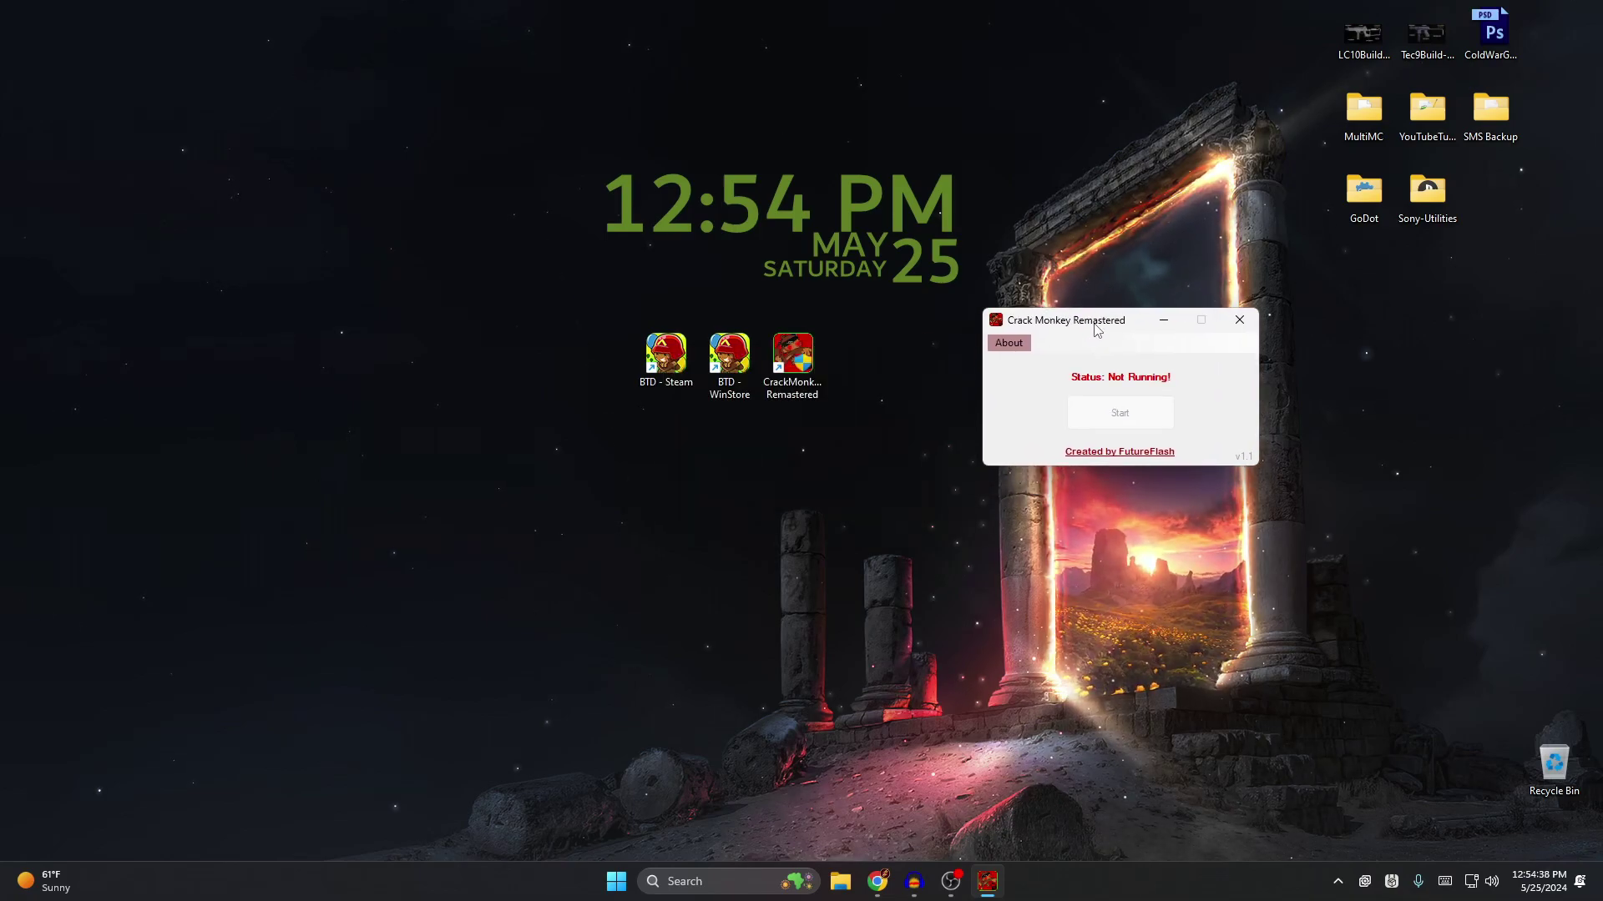
{"action": "left_click", "coordinate": [752, 888]}
{"action": "type", "text": "store"}
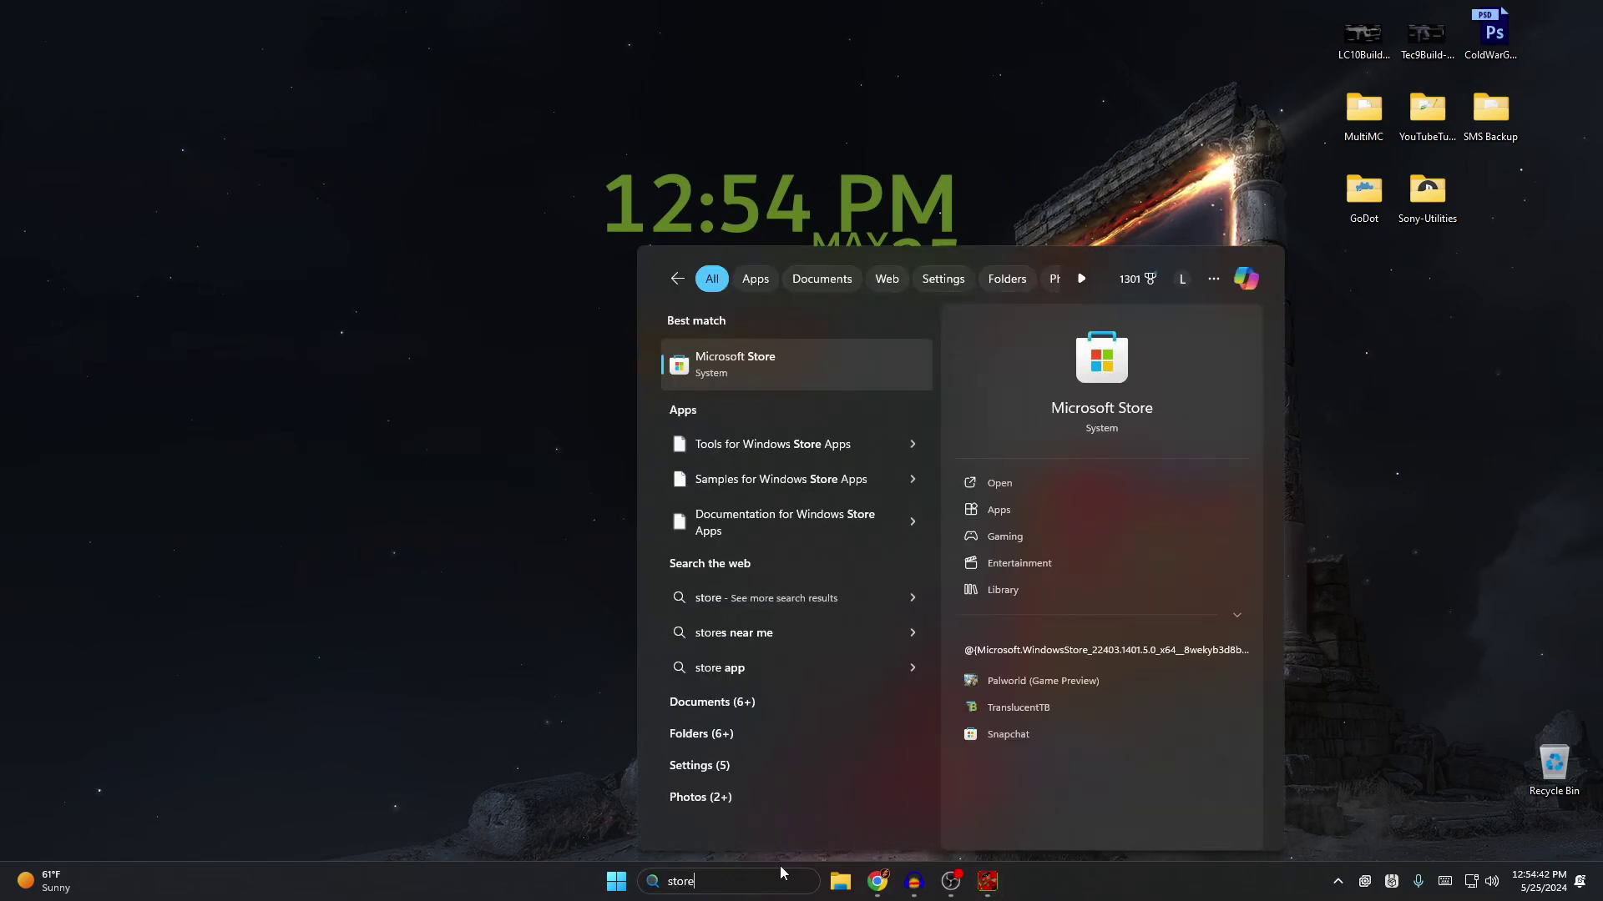
{"action": "left_click", "coordinate": [593, 379]}
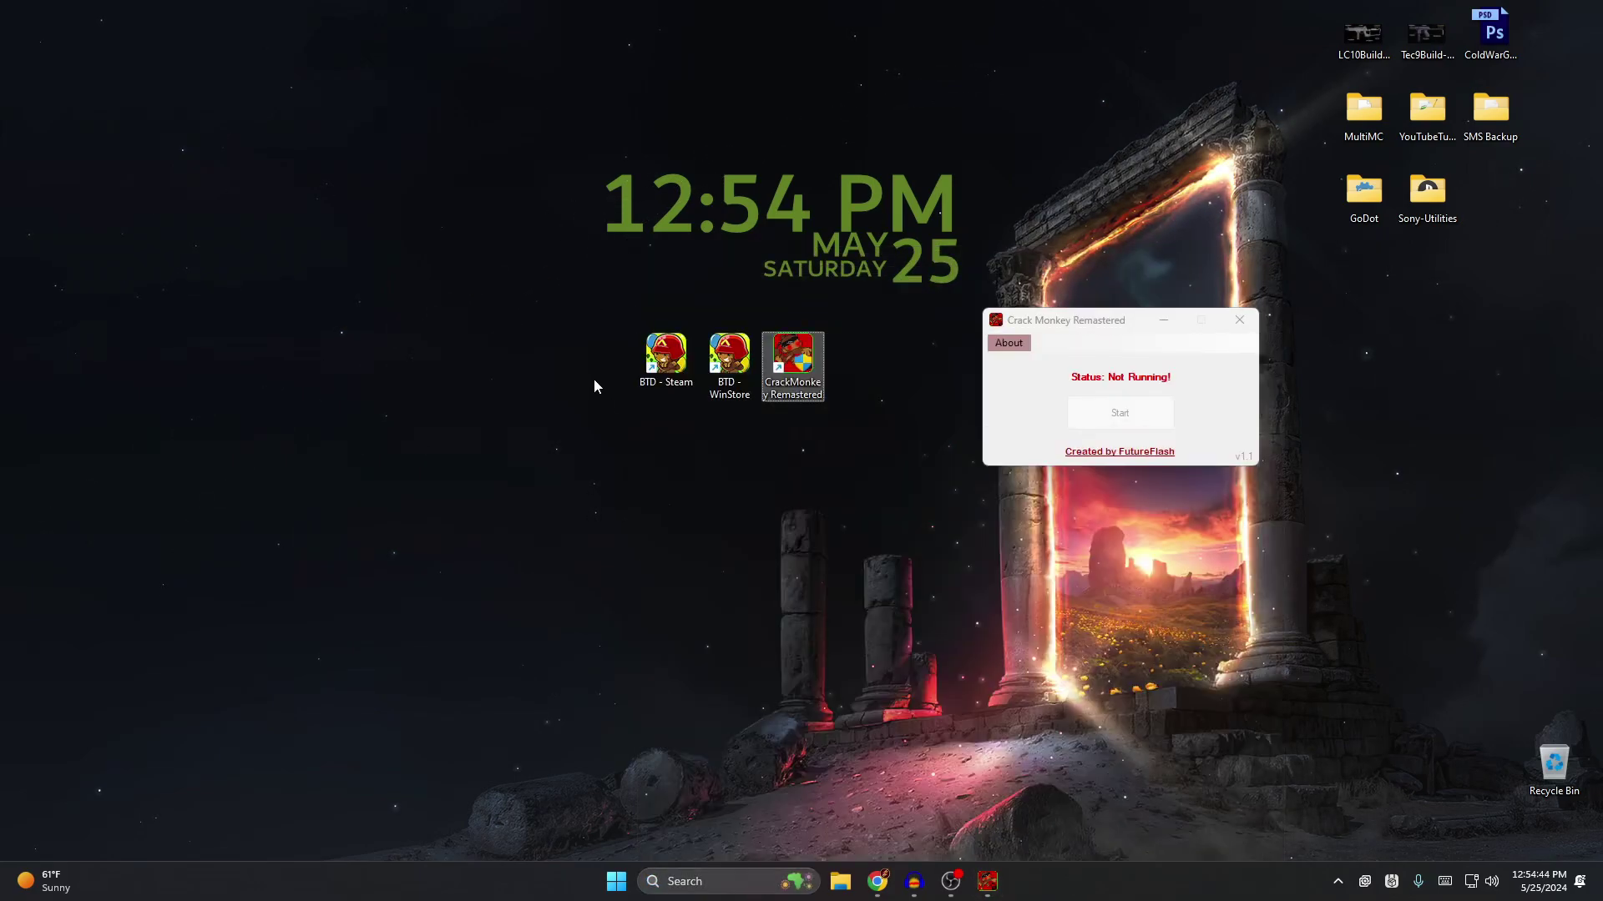
- Launch the Steam version of Bloons TD Battles through to its main menu and place the Crack Monkey Remastered window beside the game
{"action": "left_click", "coordinate": [665, 359]}
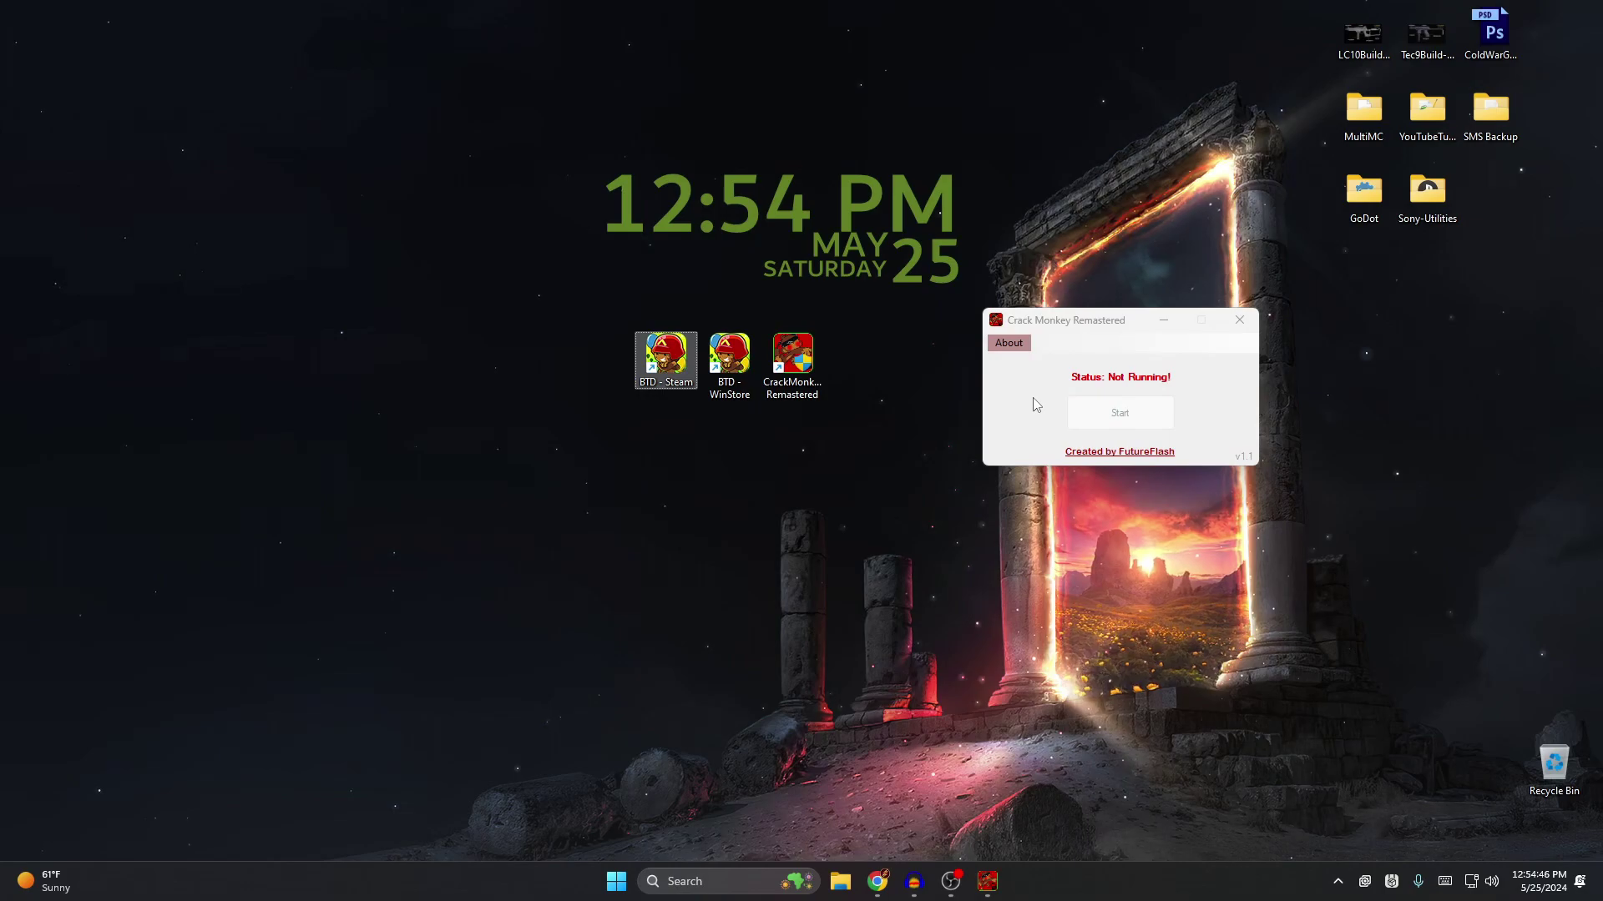
{"action": "double_click", "coordinate": [684, 383]}
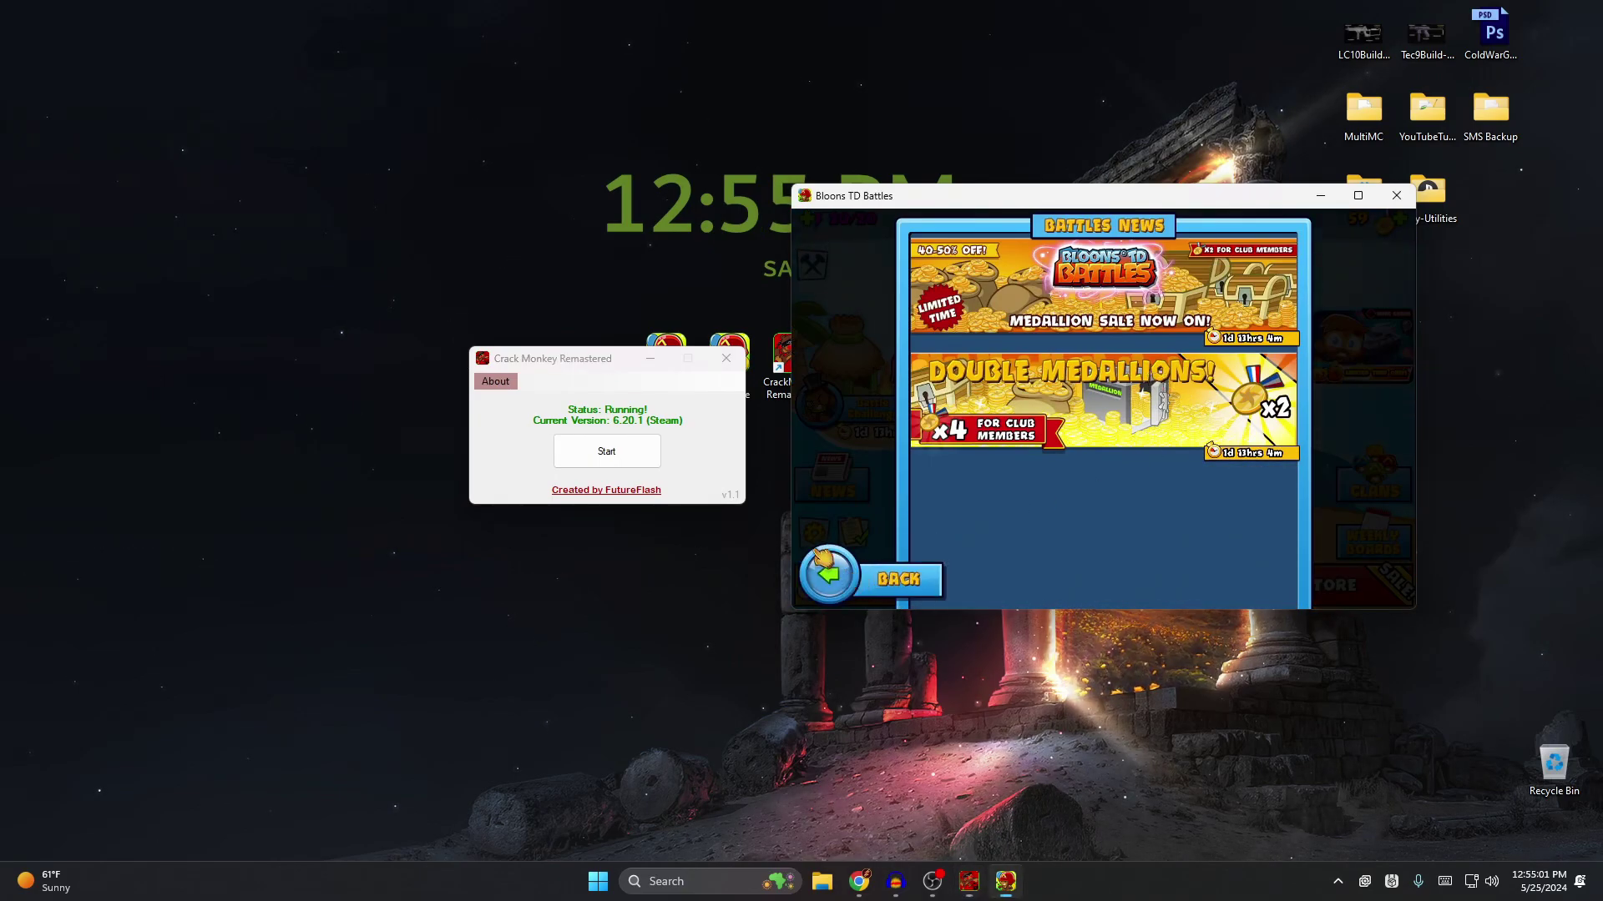
{"action": "left_click", "coordinate": [834, 576]}
{"action": "left_click_drag", "start_coordinate": [584, 358], "coordinate": [650, 342]}
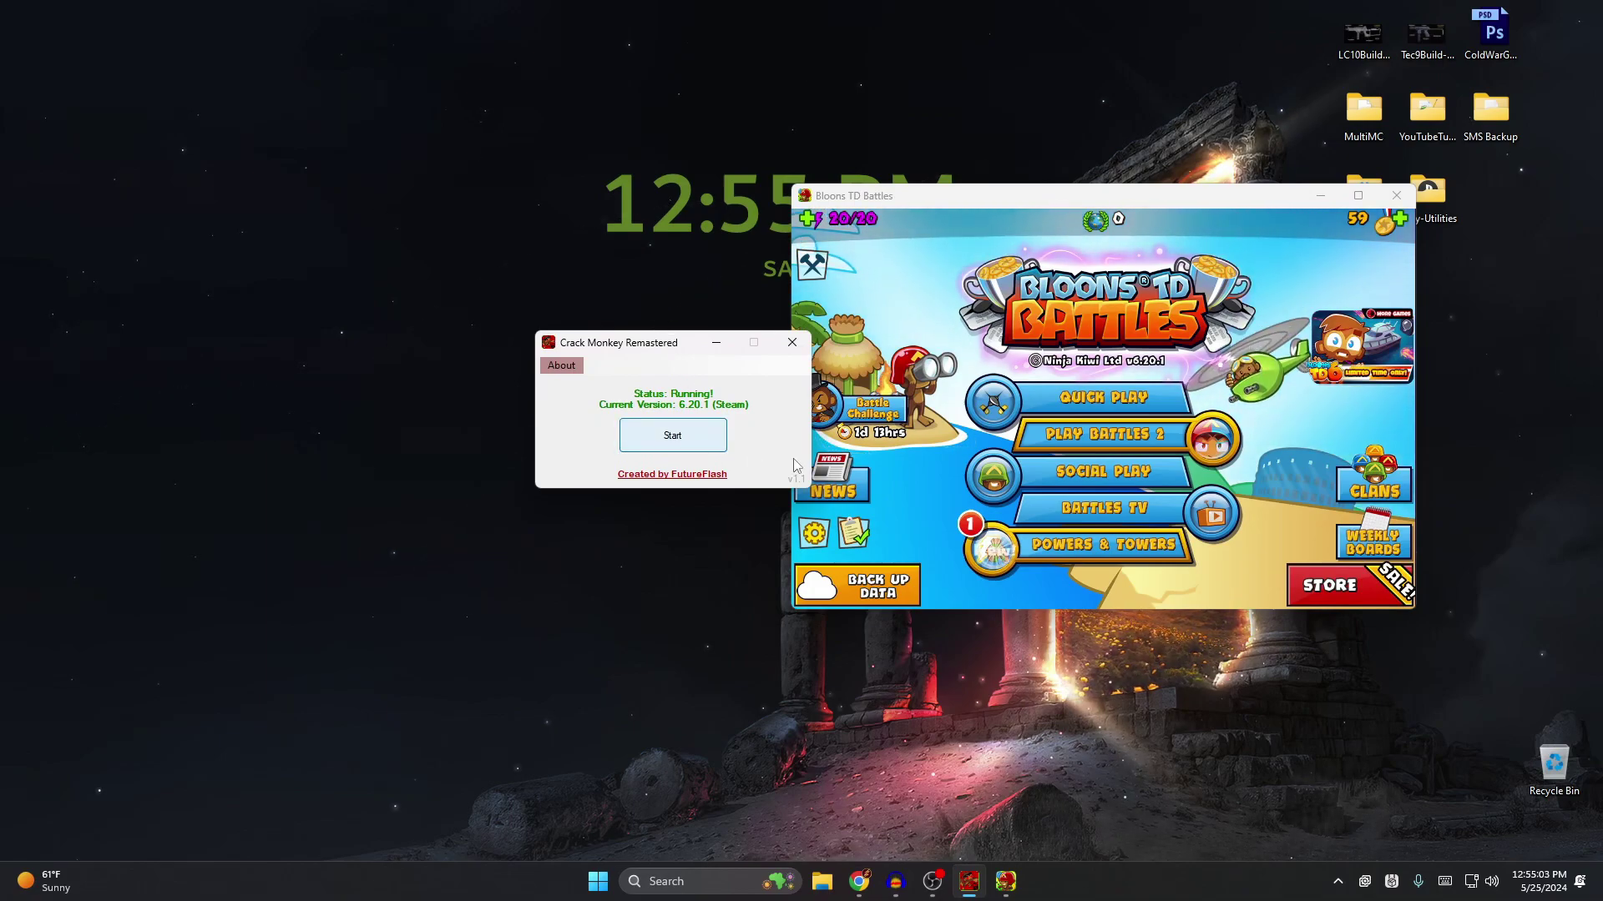
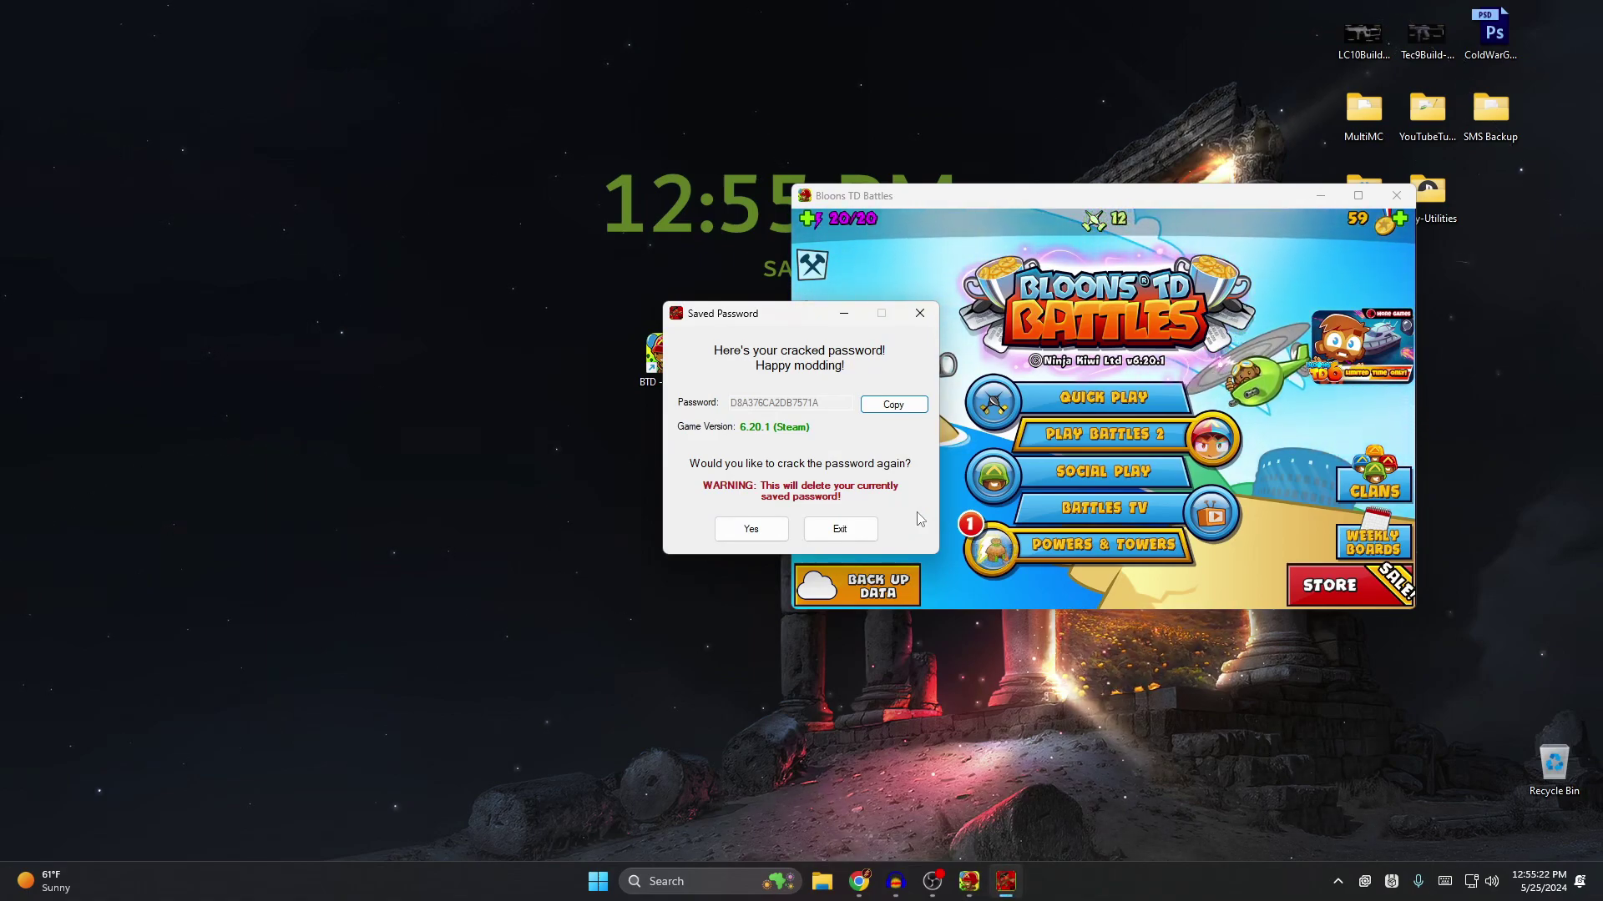
- Exit the saved password window and relaunch CrackMonkey Remastered from its desktop shortcut, with the game clear of it
{"action": "left_click", "coordinate": [840, 528]}
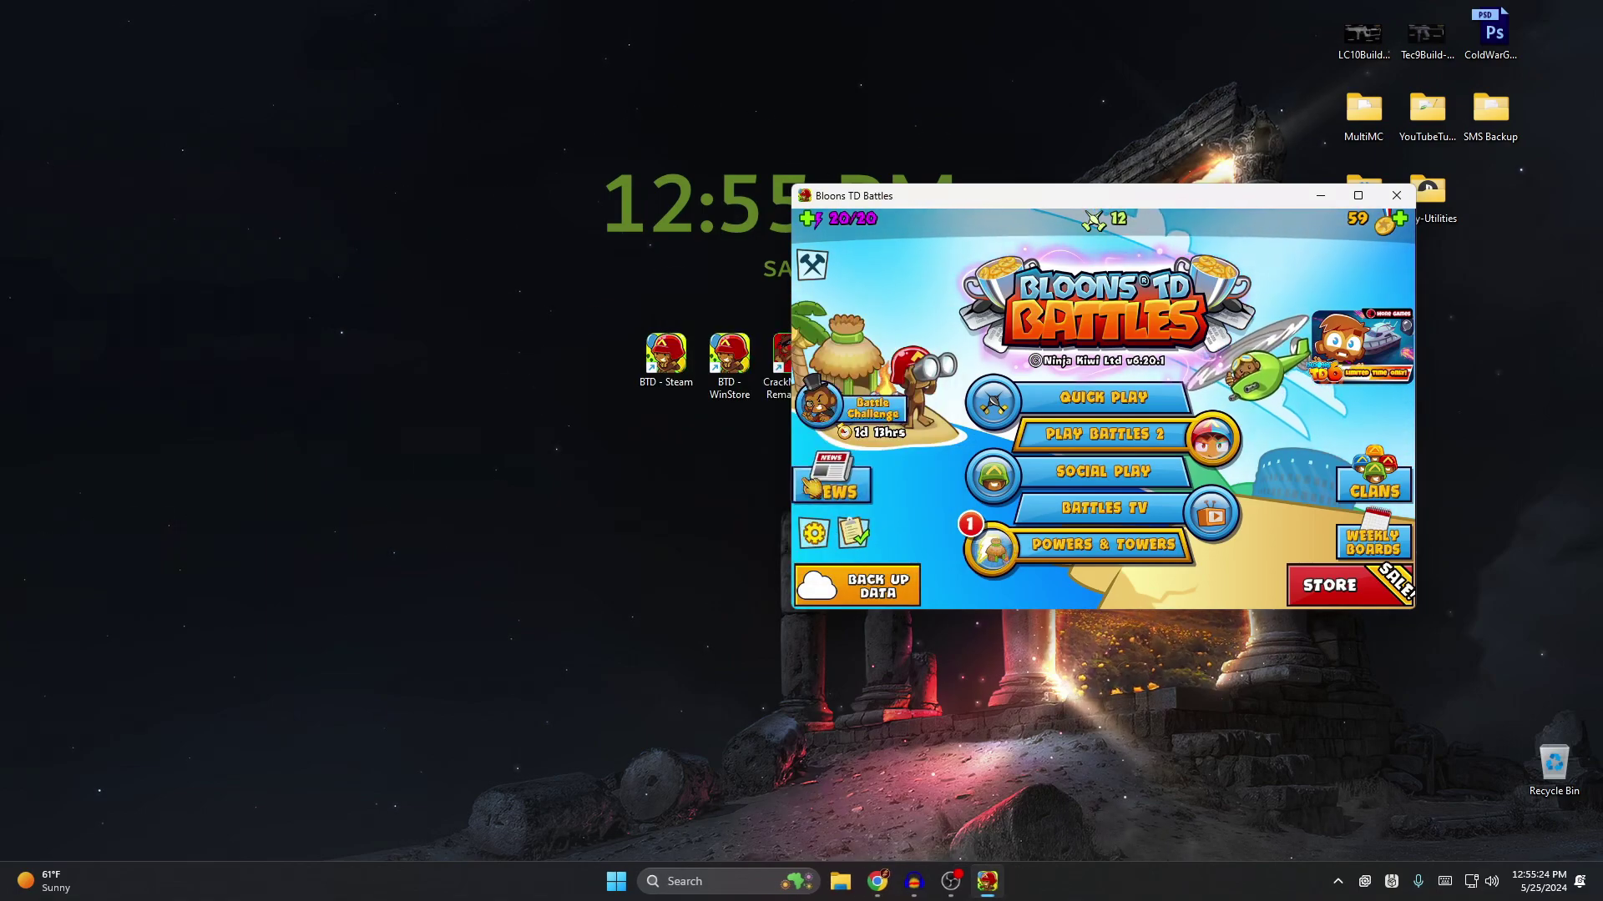
{"action": "left_click_drag", "start_coordinate": [1001, 196], "coordinate": [1110, 185]}
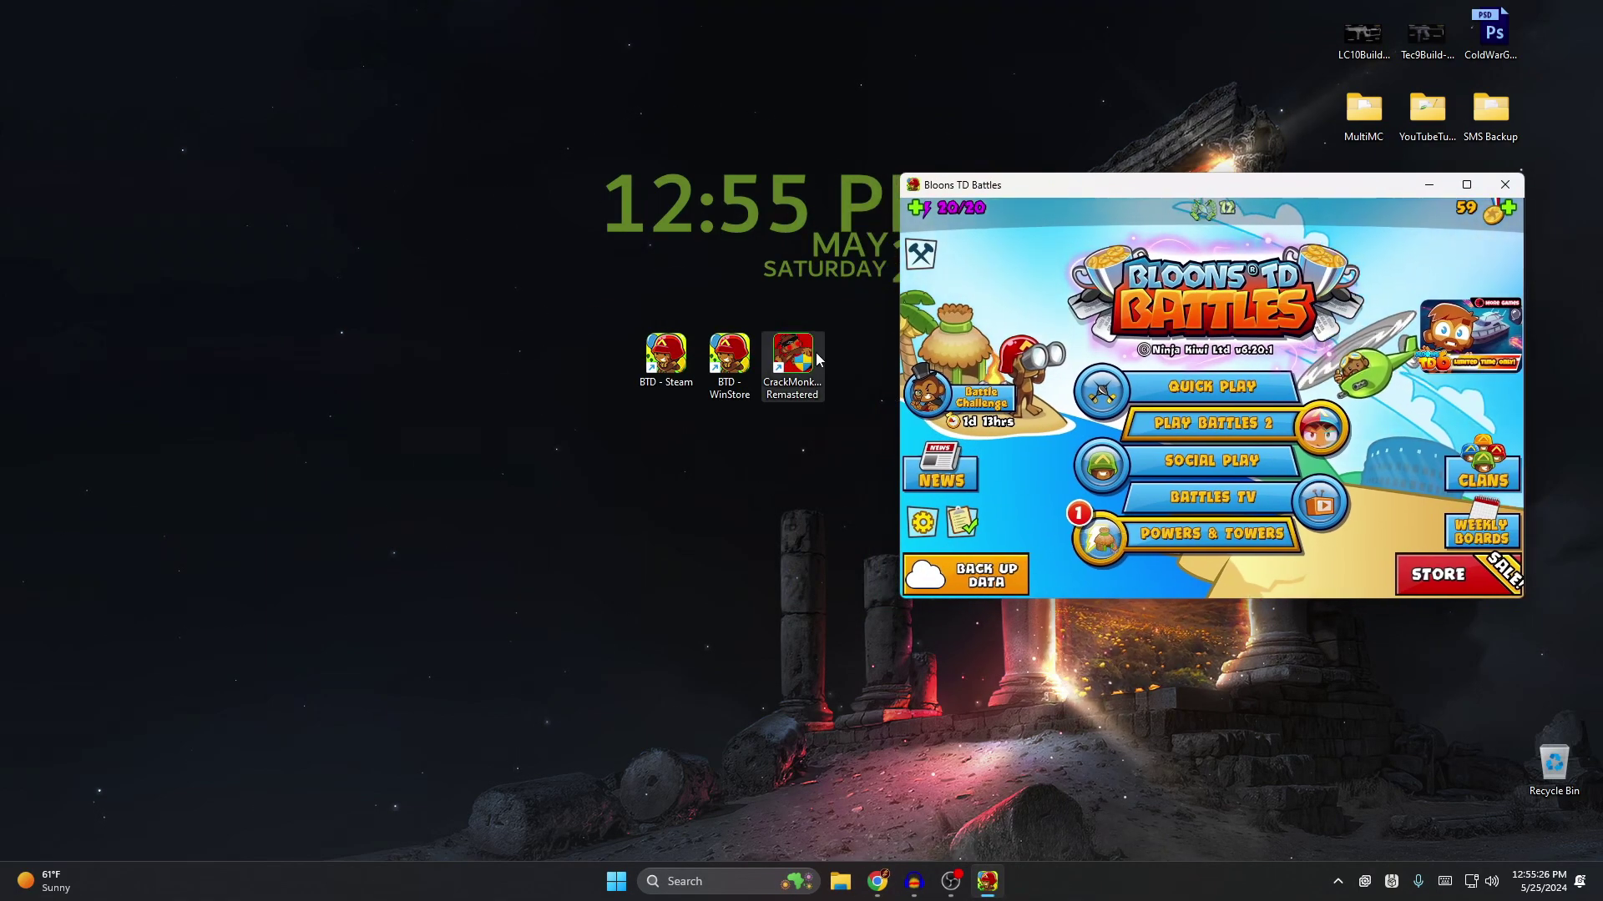
{"action": "double_click", "coordinate": [814, 352]}
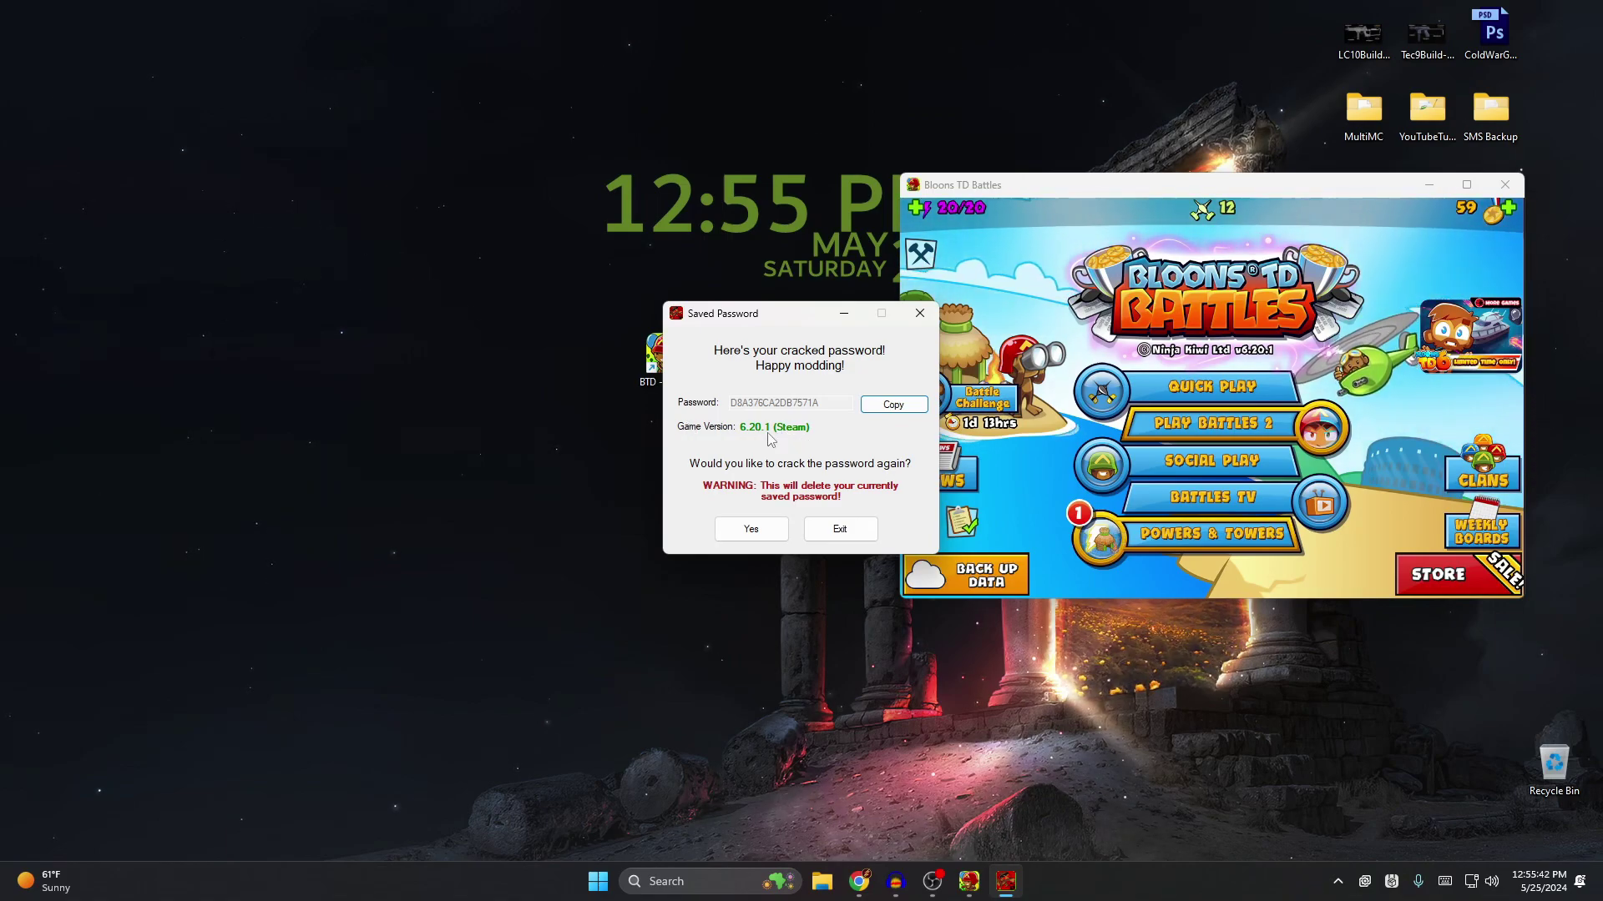
- Discard the saved Steam password to allow cracking again and move the Crack Monkey Remastered window clear of the desktop shortcuts
{"action": "left_click", "coordinate": [753, 529]}
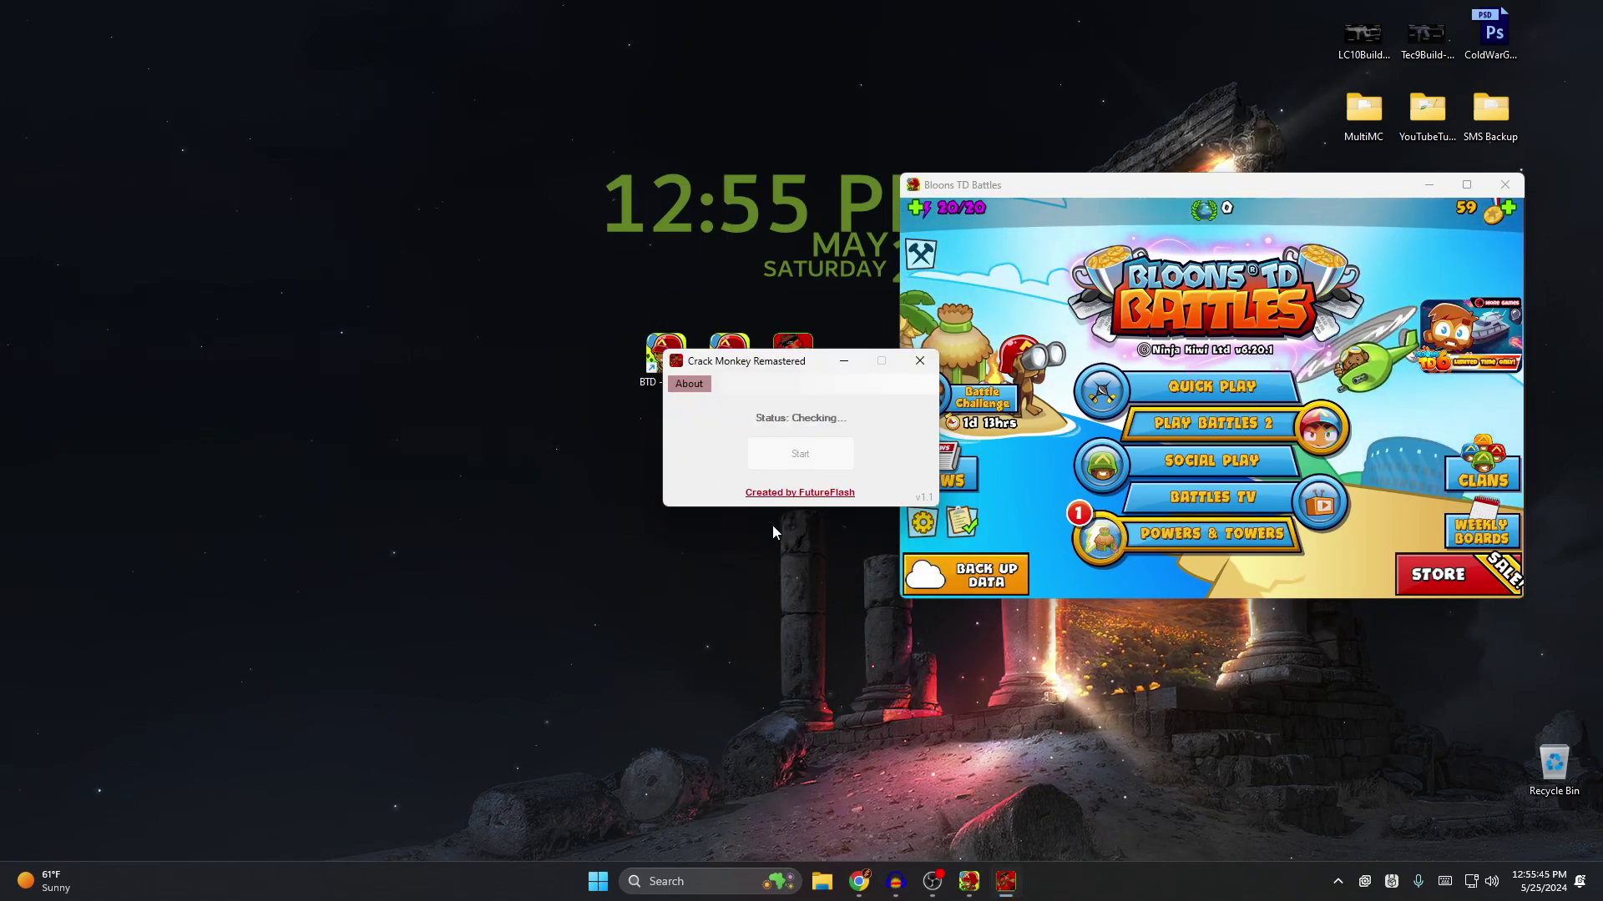
{"action": "left_click", "coordinate": [931, 372]}
{"action": "double_click", "coordinate": [800, 375]}
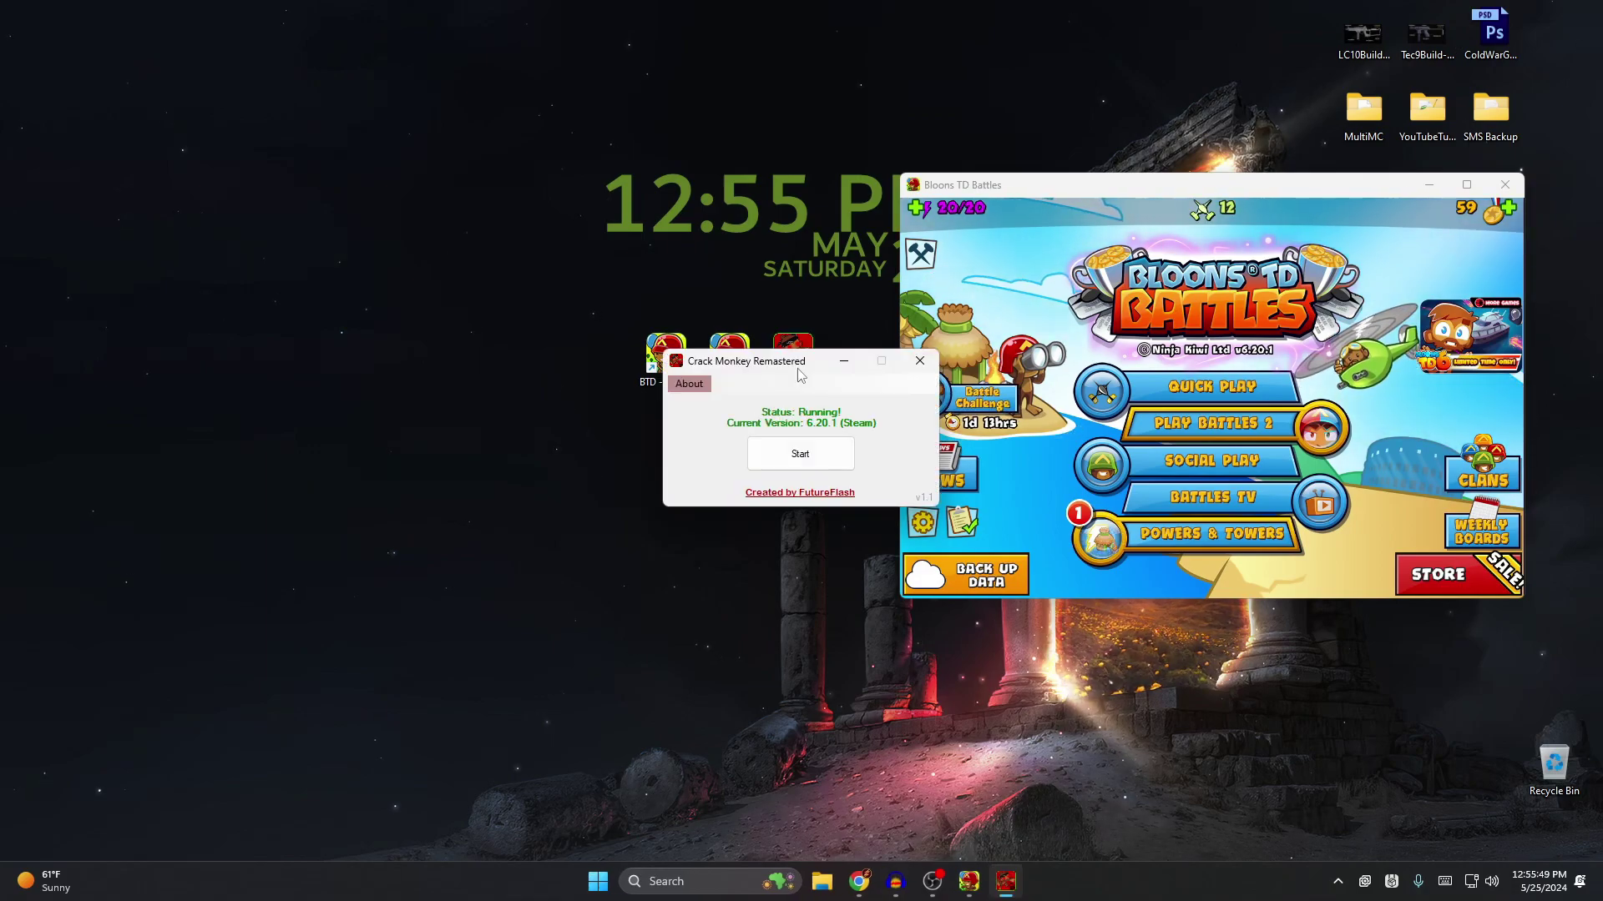
{"action": "left_click_drag", "start_coordinate": [799, 373], "coordinate": [457, 340]}
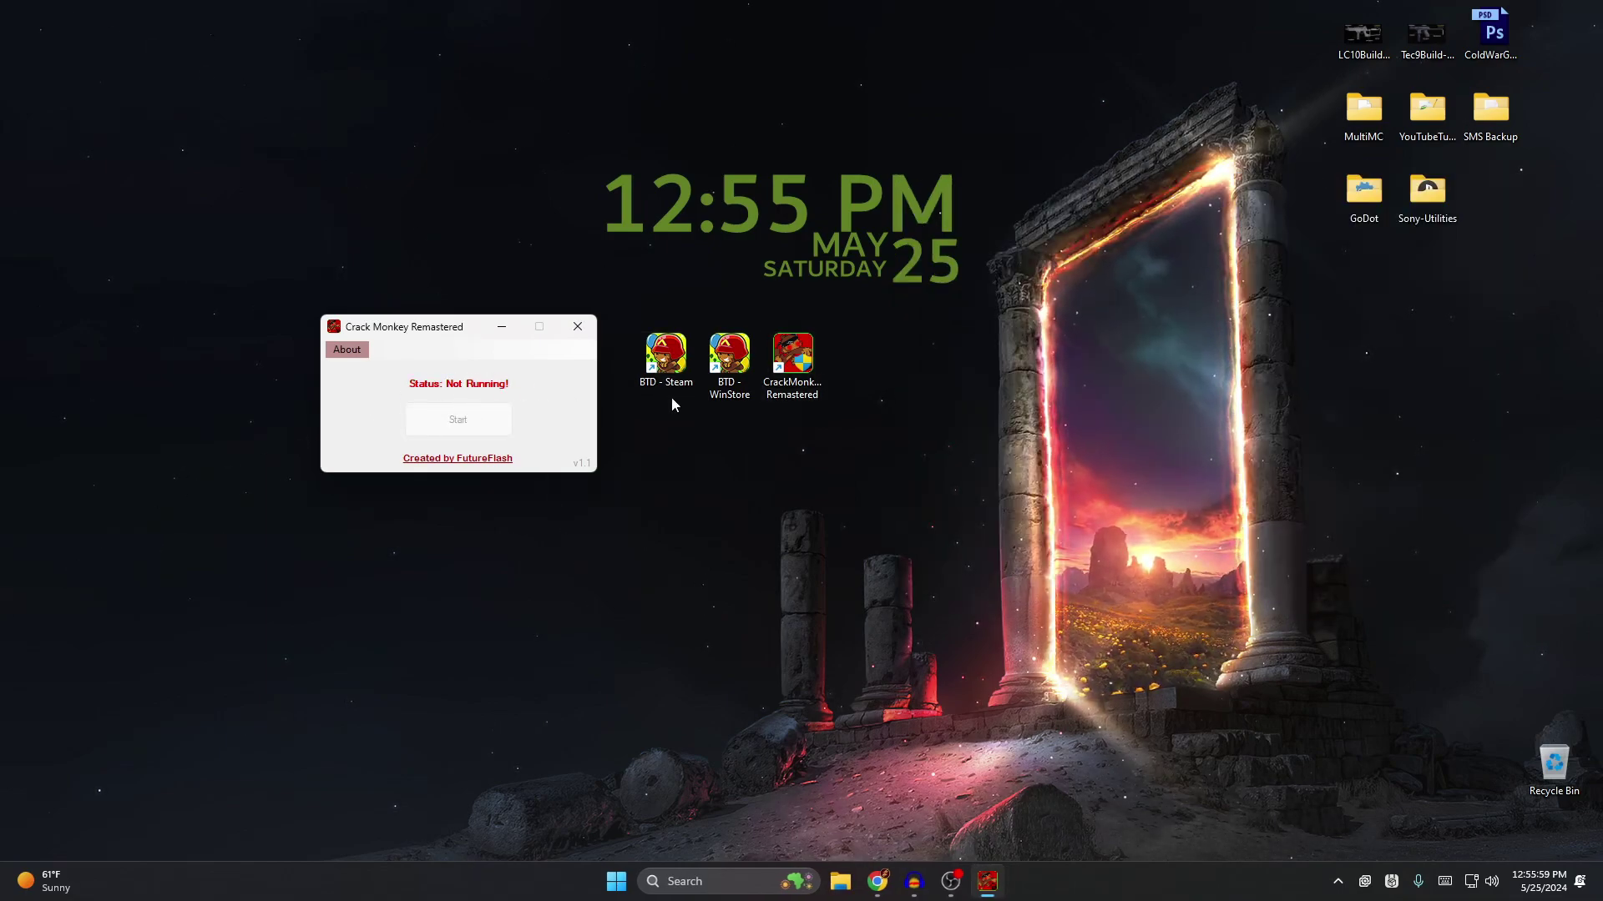
- Launch the Windows Store version of Bloons TD Battles and crack its password with Crack Monkey Remastered
{"action": "double_click", "coordinate": [723, 378]}
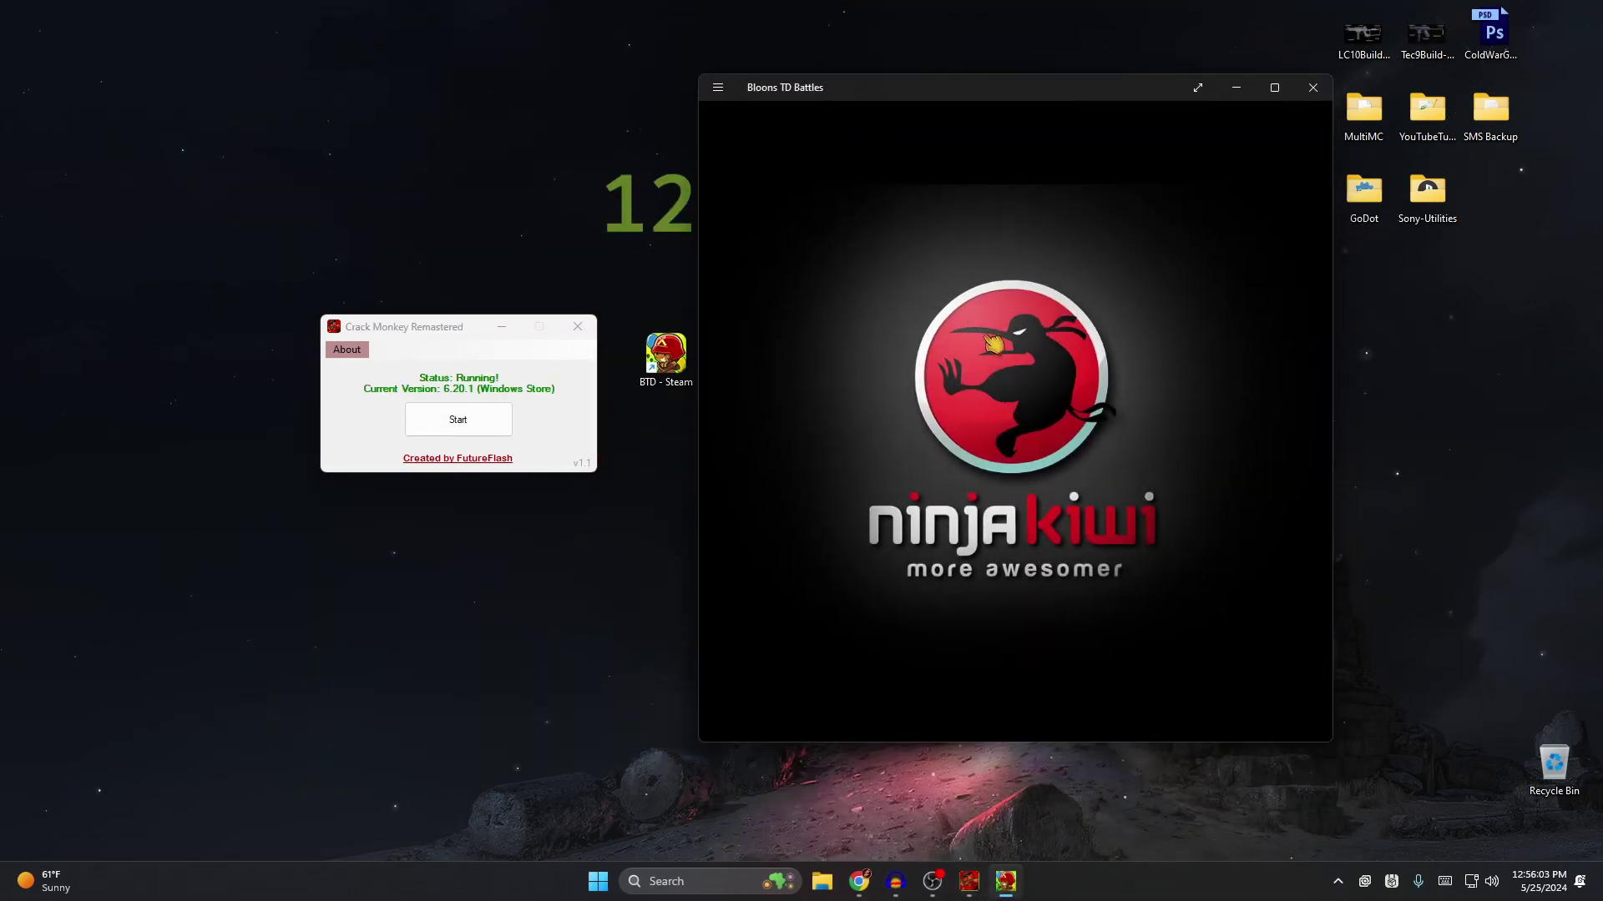
{"action": "left_click", "coordinate": [484, 418]}
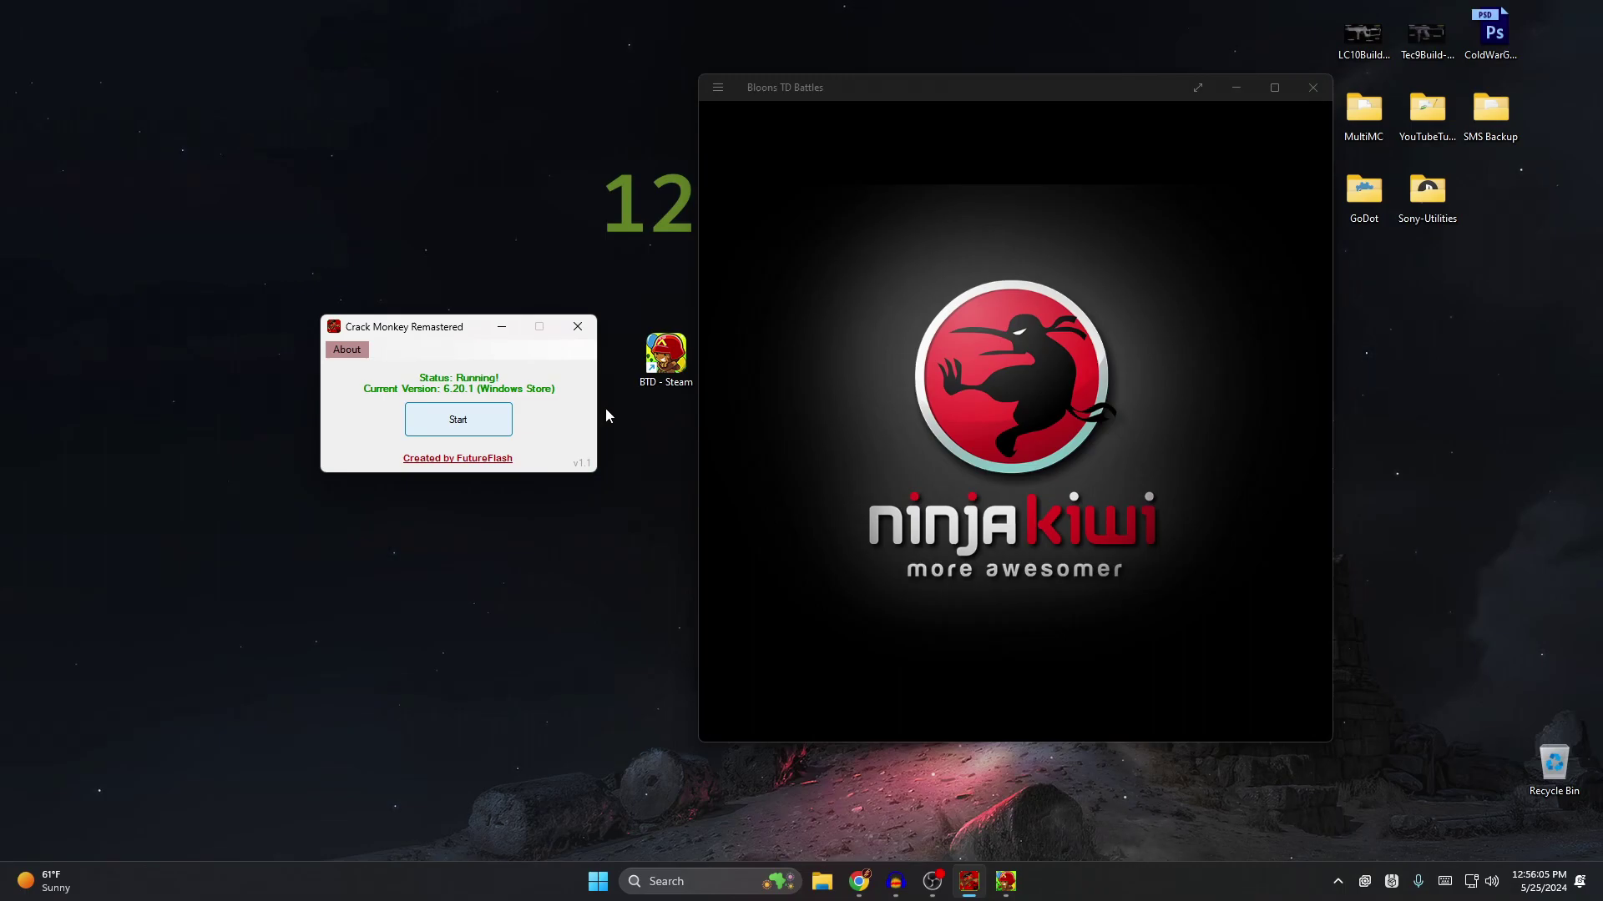
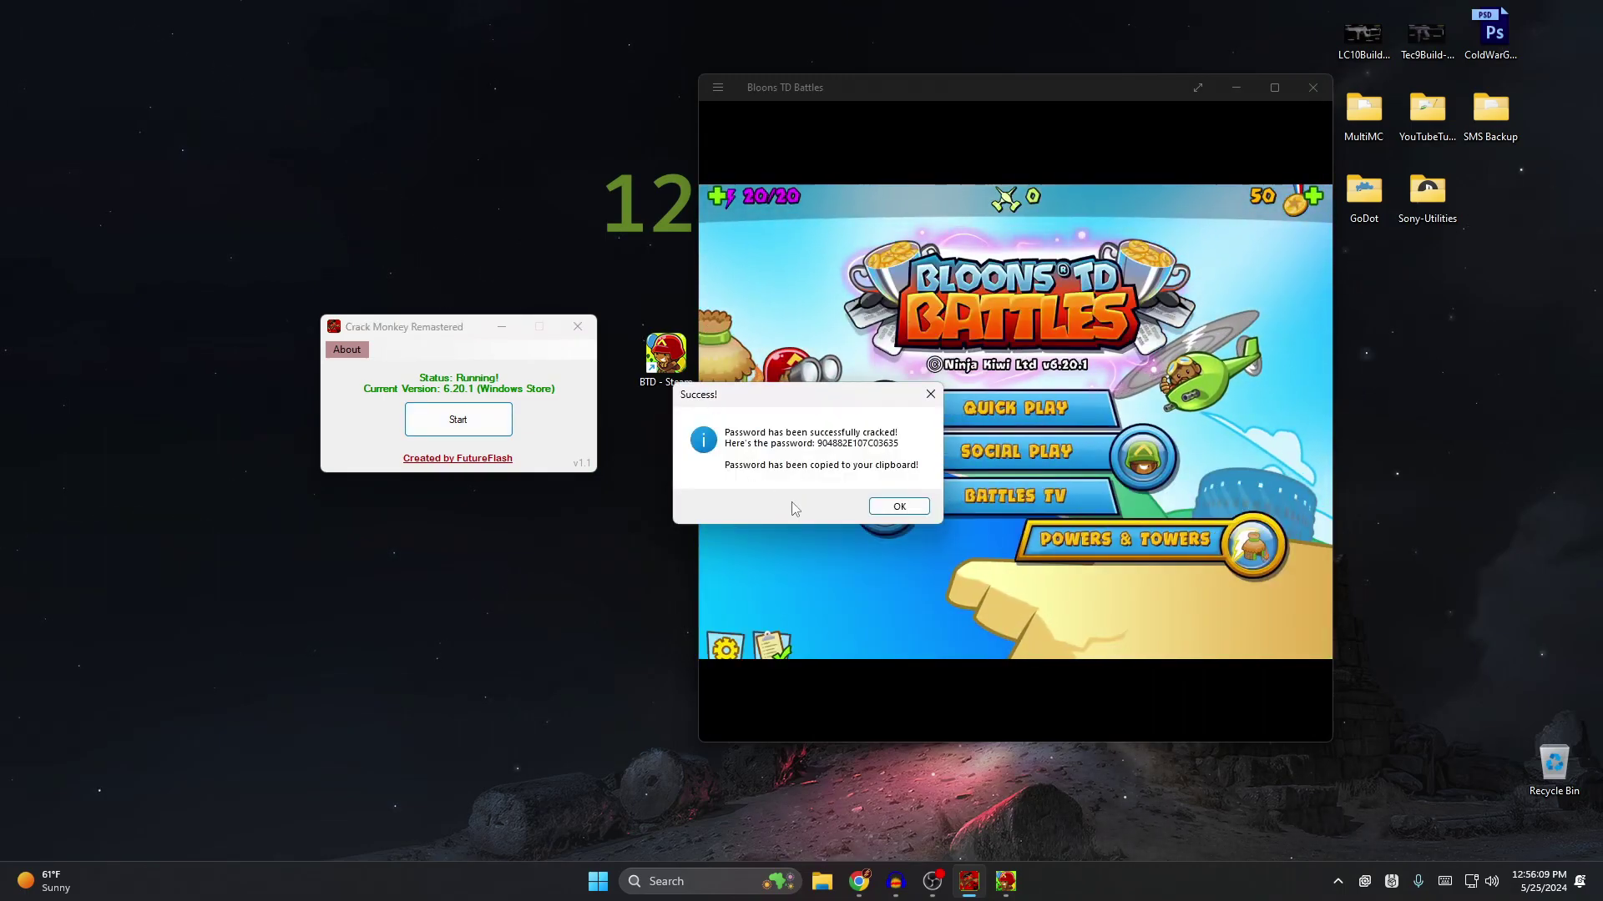
{"action": "key", "text": "Return"}
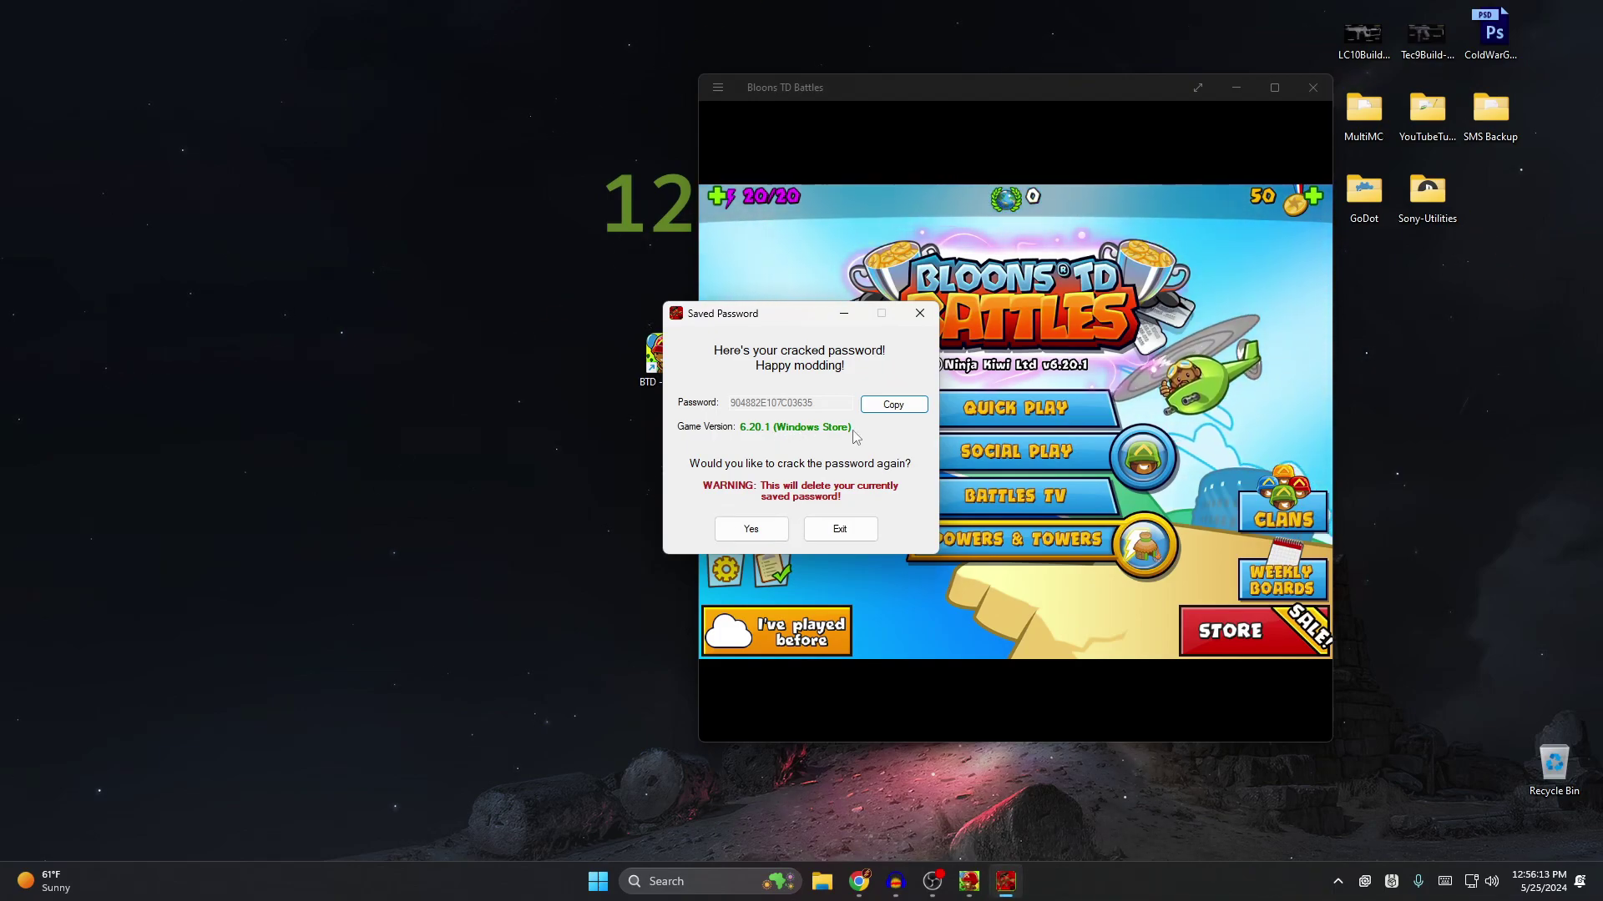
- Return from the saved Windows Store password to the cracking window and close the Windows Store version of the game
{"action": "left_click", "coordinate": [840, 529]}
{"action": "left_click_drag", "start_coordinate": [801, 406], "coordinate": [431, 319]}
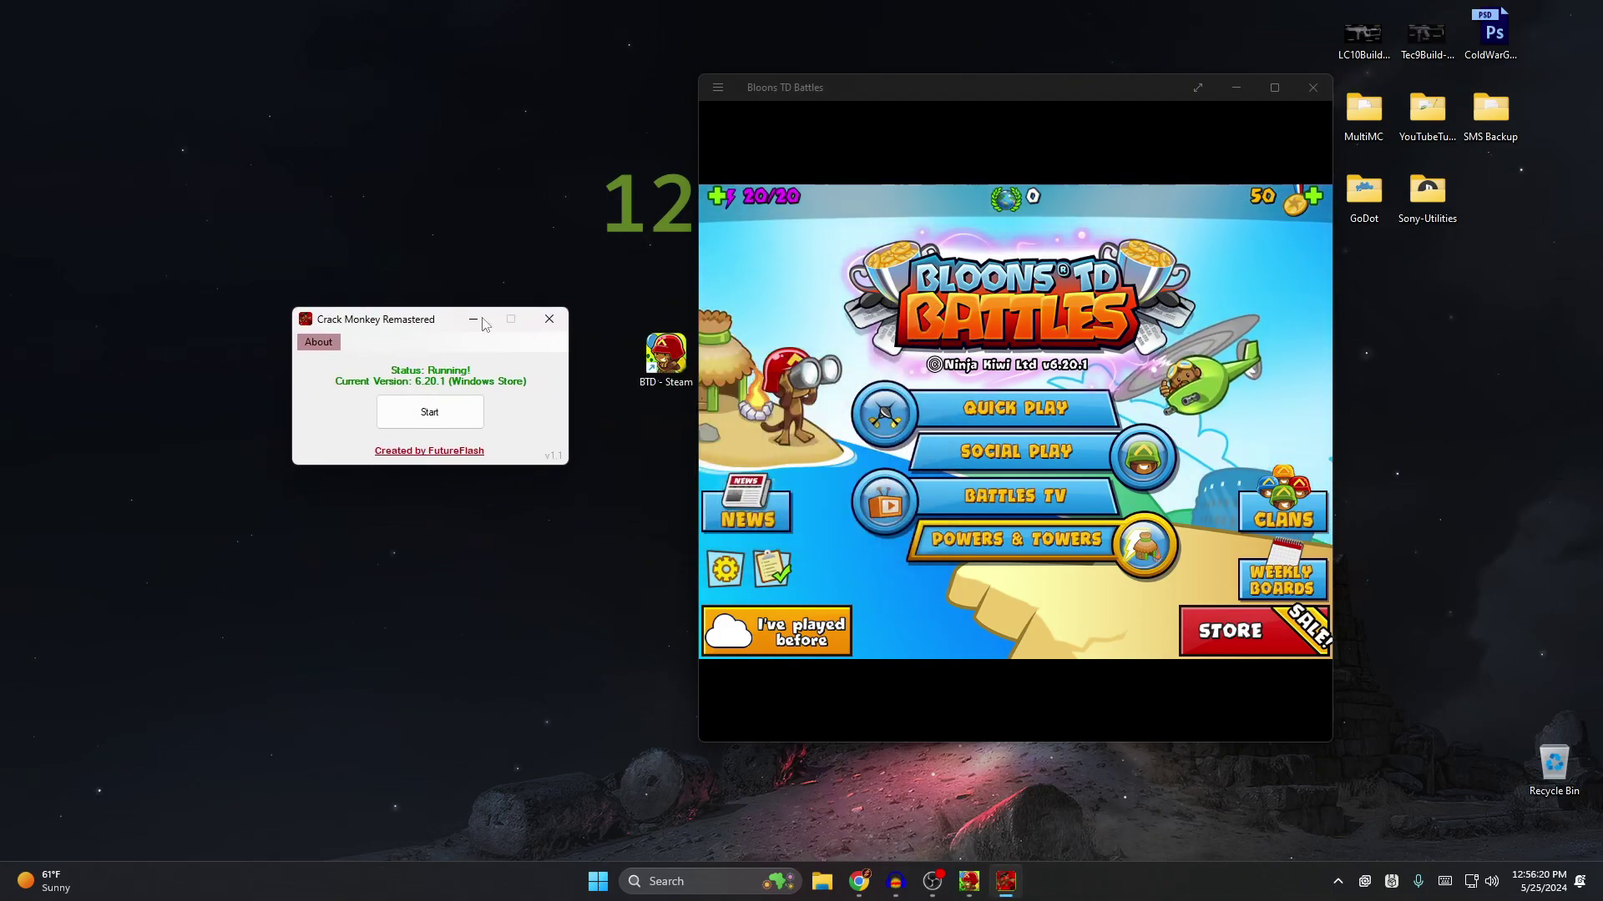
{"action": "left_click", "coordinate": [1307, 98]}
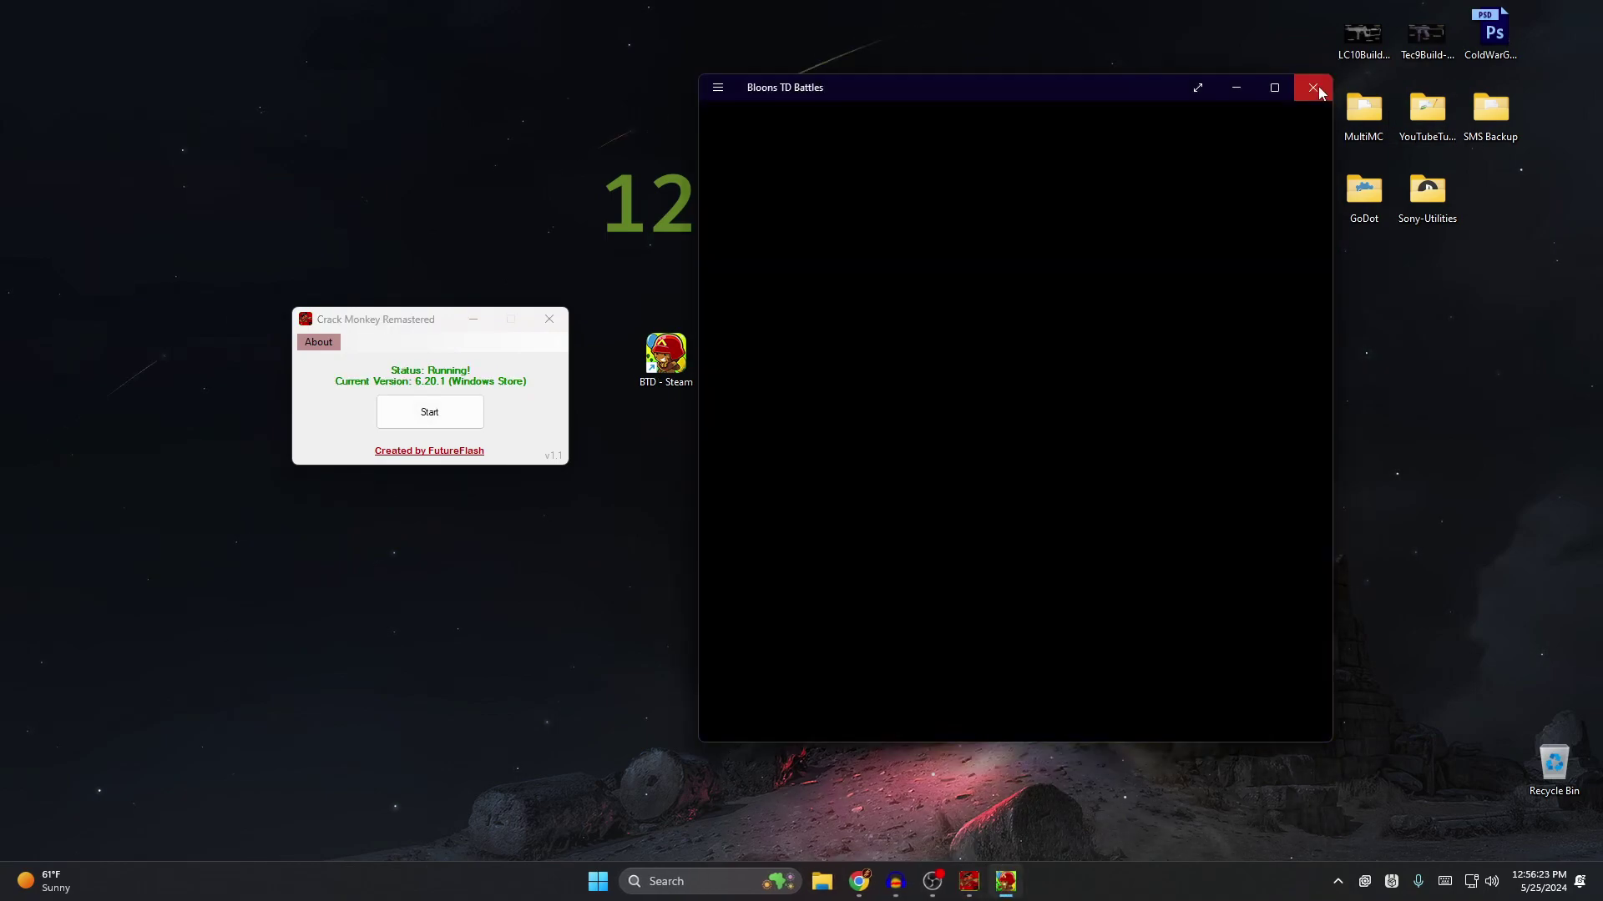
- Launch the Steam version of Bloons TD Battles and crack its password while the game is still loading
{"action": "double_click", "coordinate": [668, 357]}
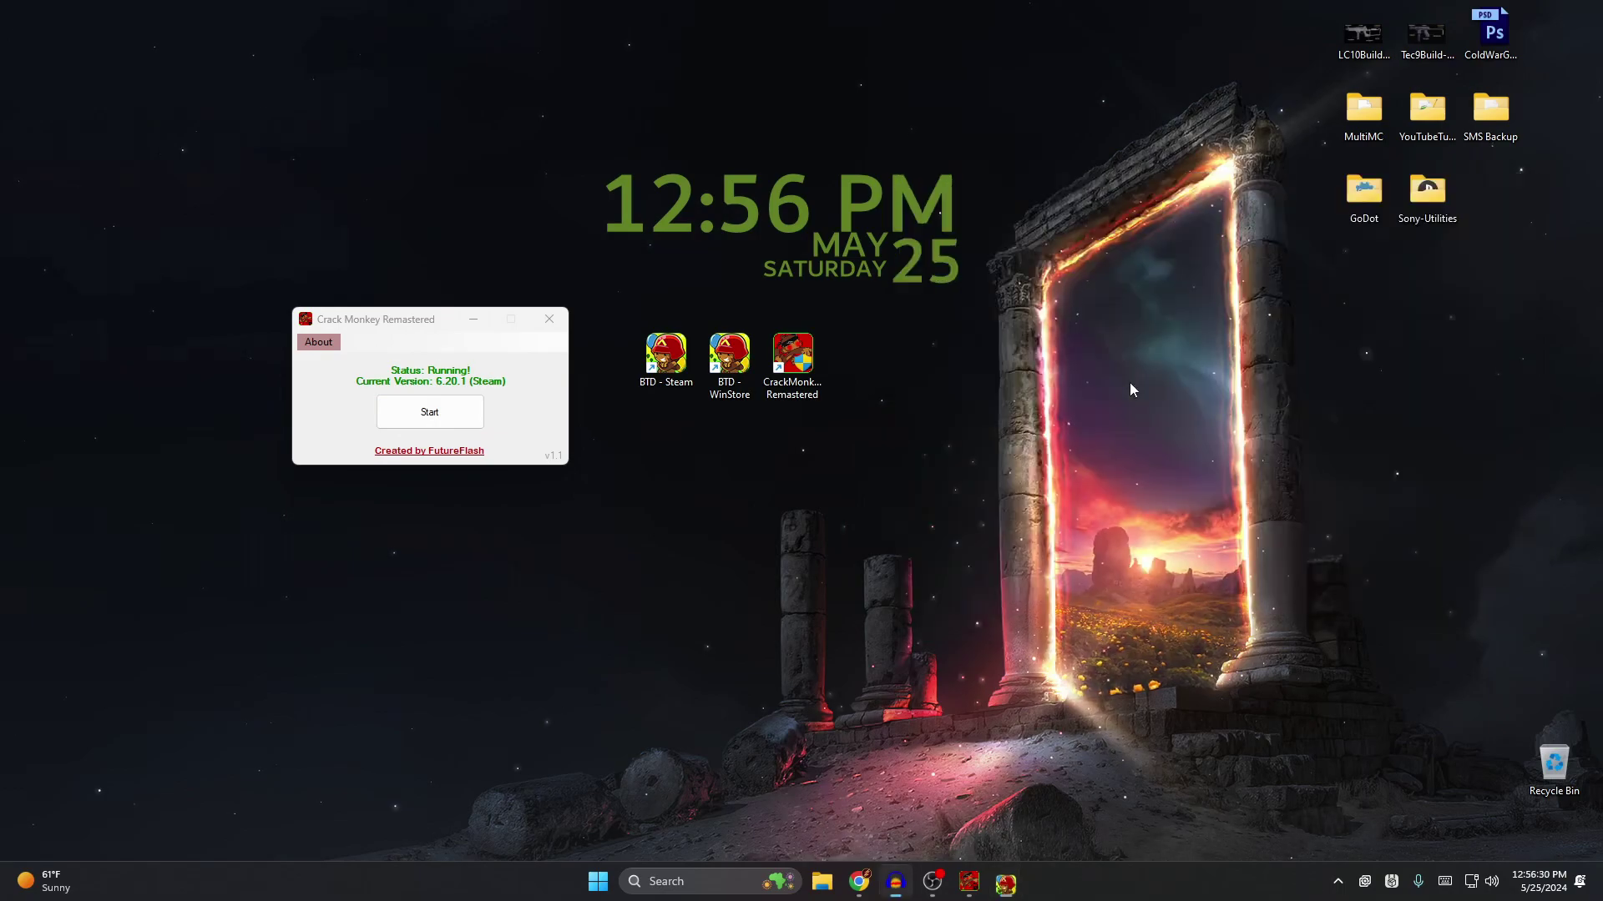
{"action": "left_click", "coordinate": [430, 412]}
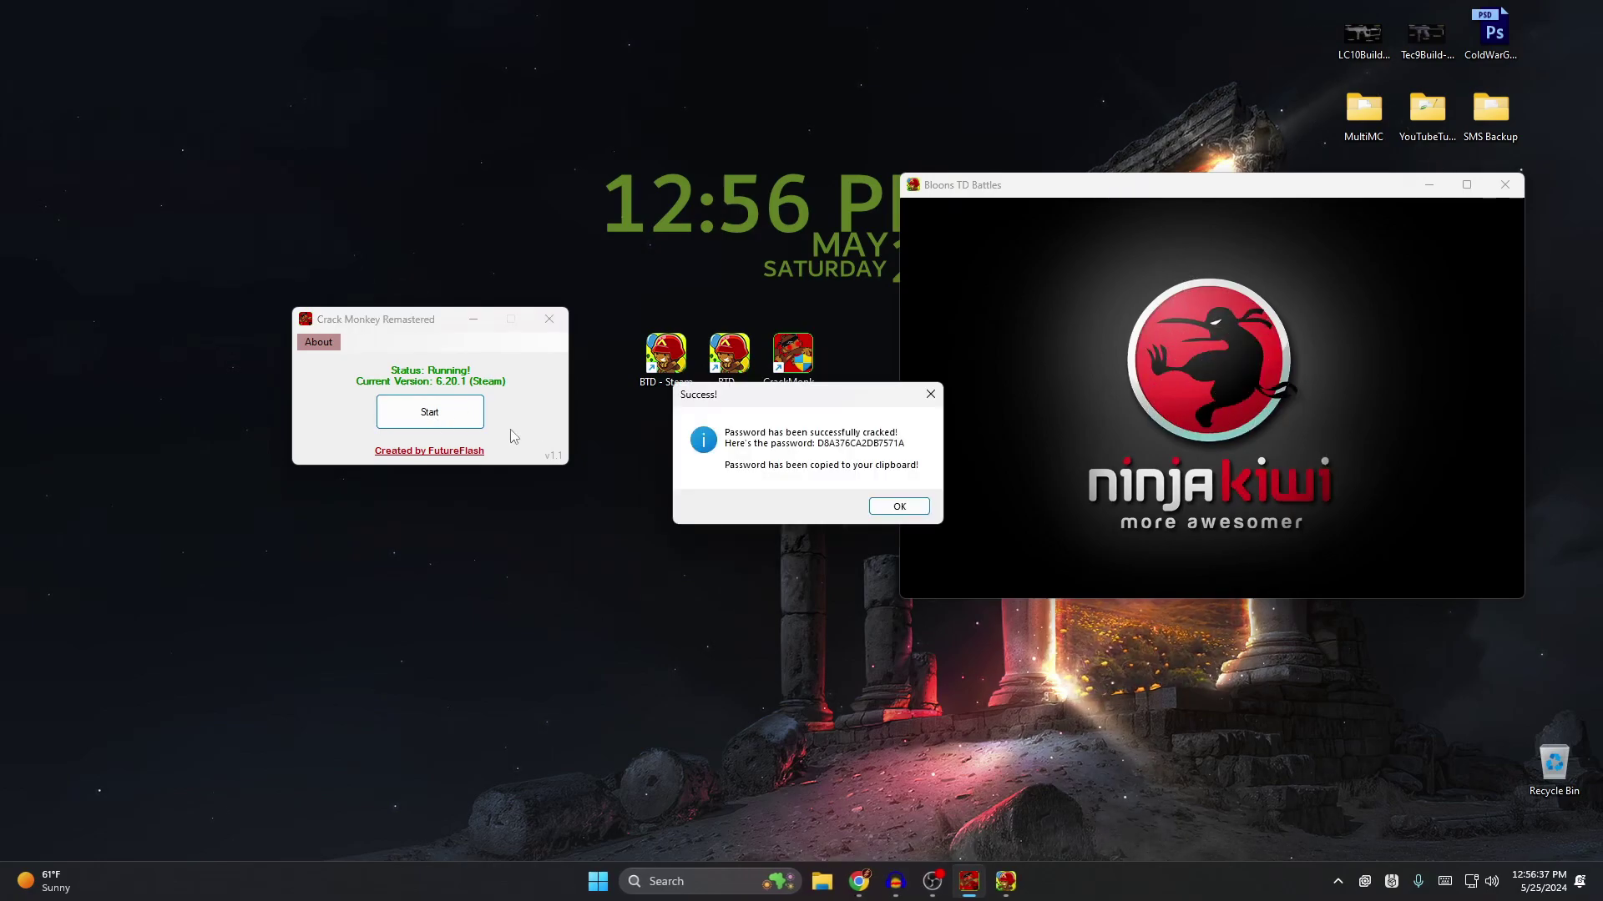
{"action": "left_click", "coordinate": [897, 506]}
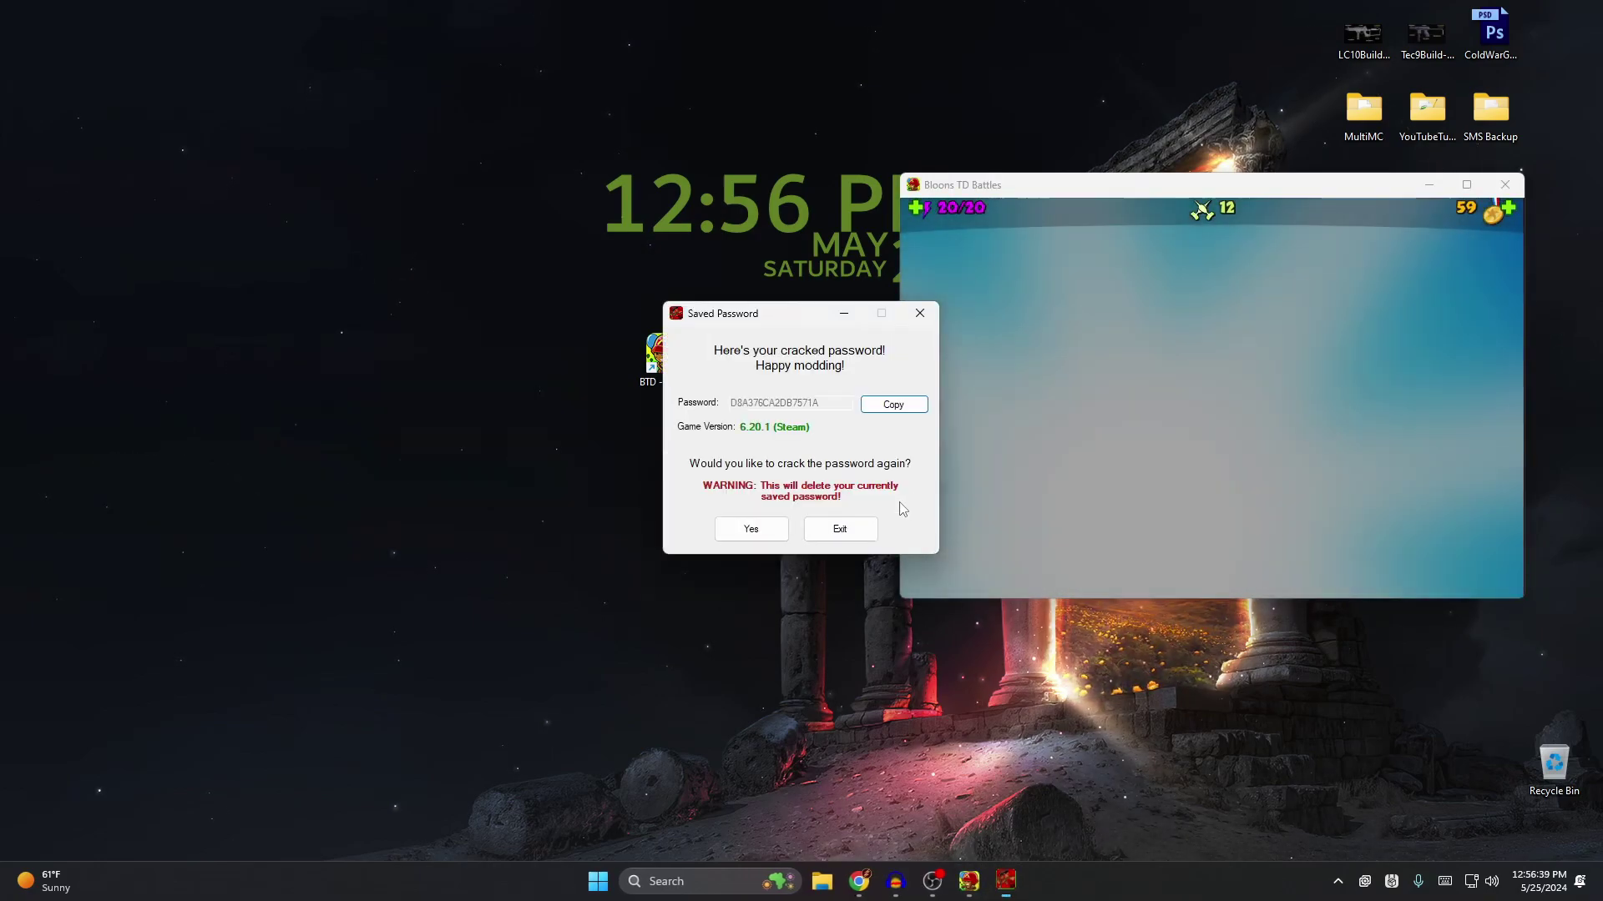
- Discard the saved Steam password, close Crack Monkey Remastered and refresh the desktop
{"action": "left_click", "coordinate": [765, 529]}
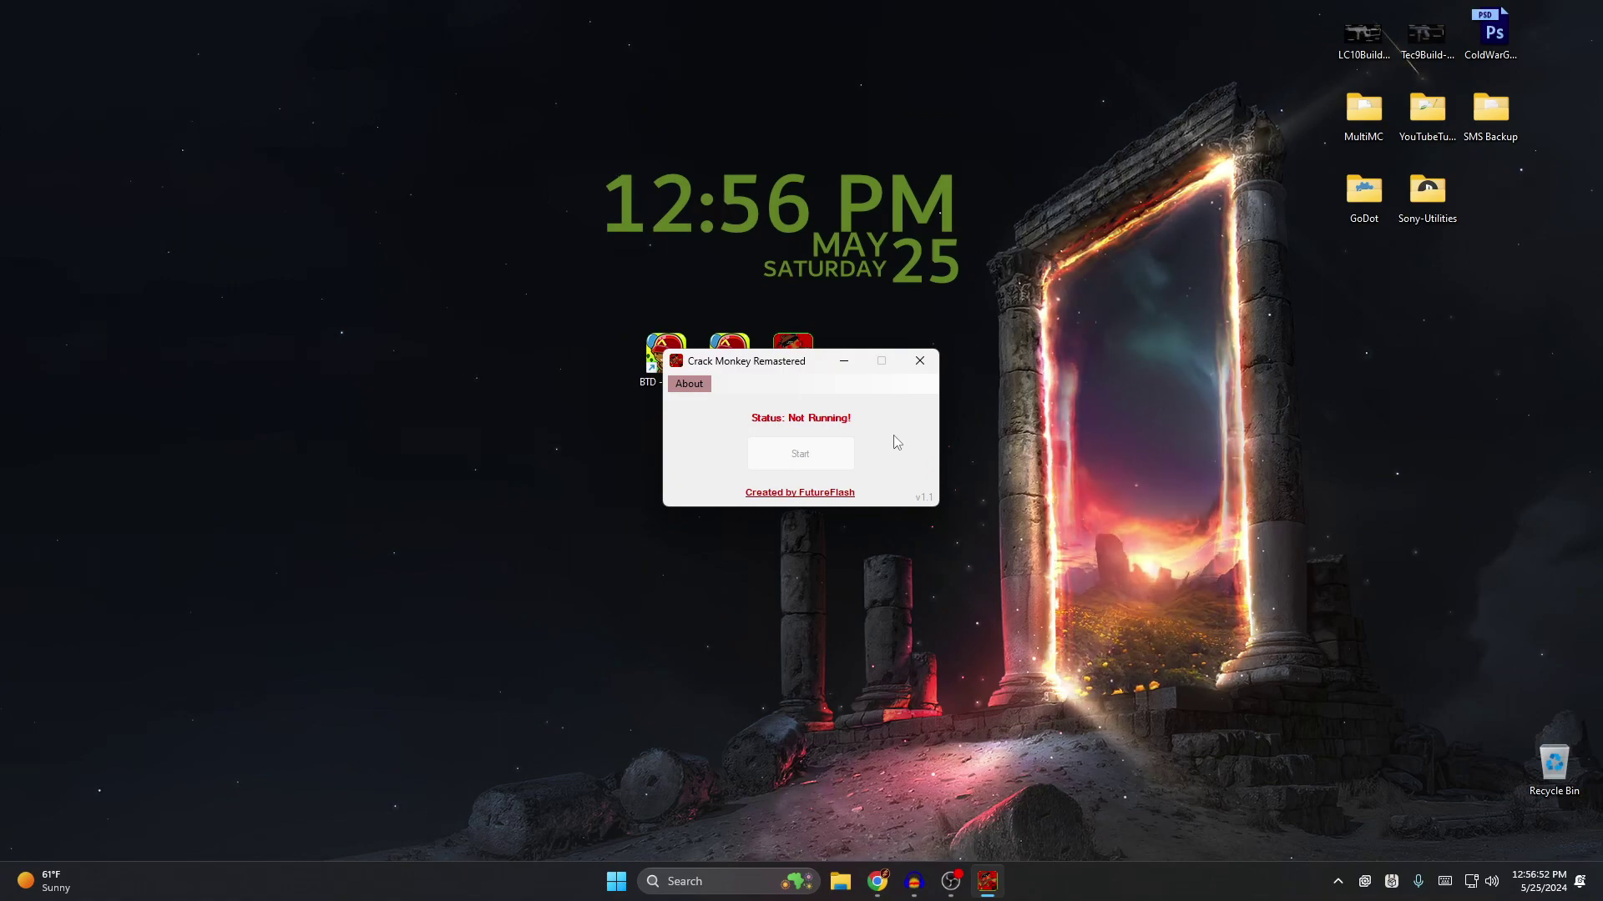
{"action": "left_click", "coordinate": [919, 360]}
{"action": "right_click", "coordinate": [922, 362]}
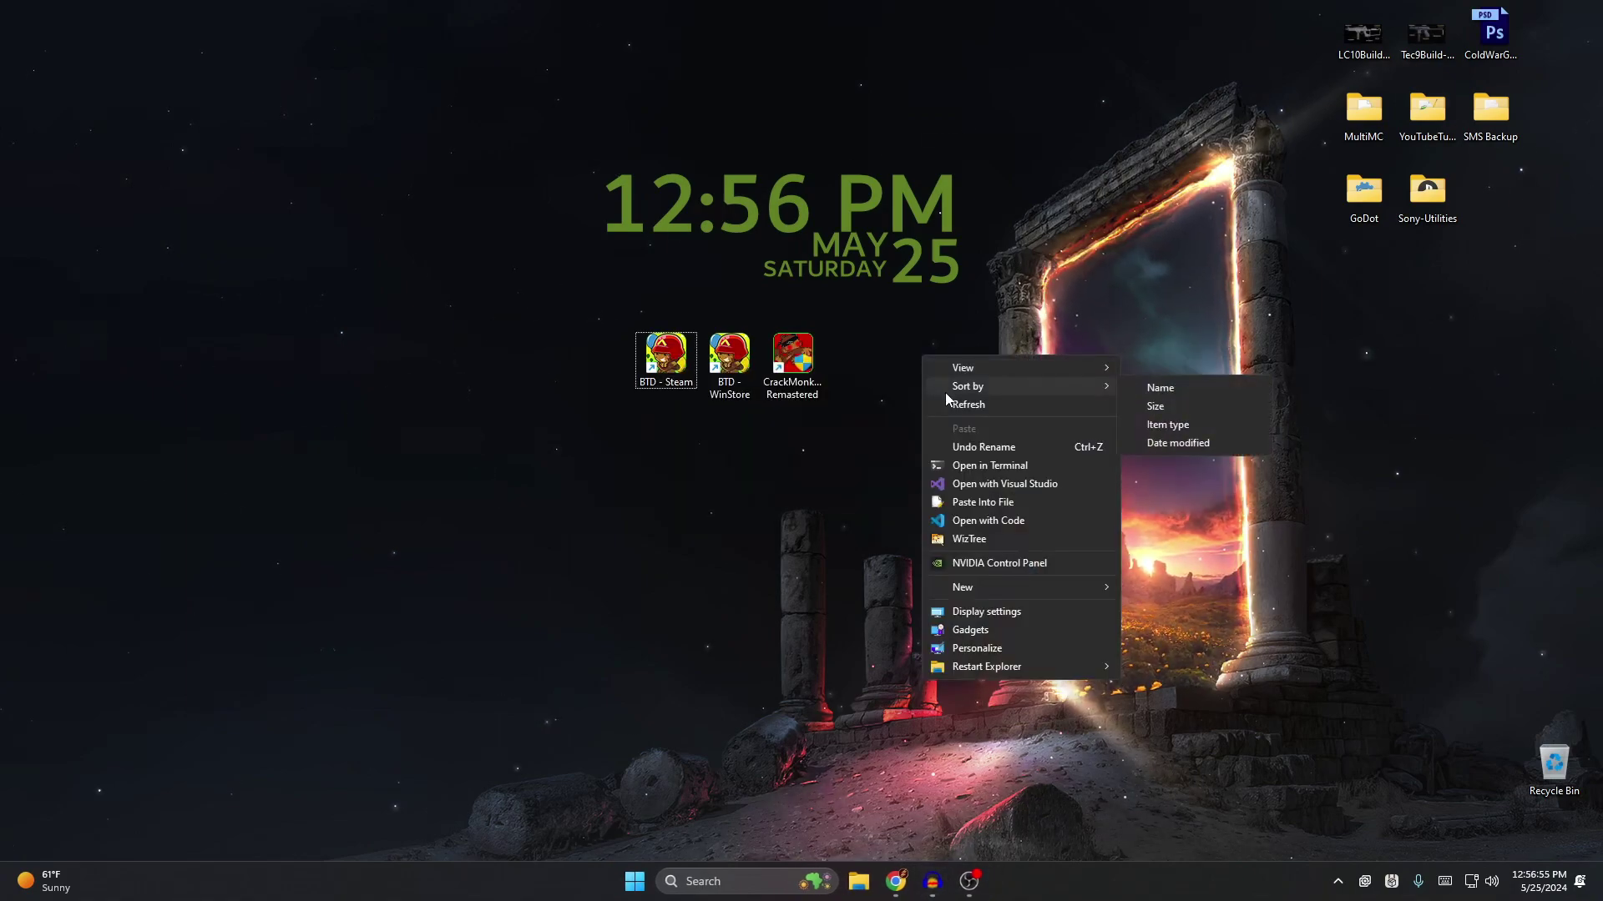
{"action": "left_click", "coordinate": [945, 401]}
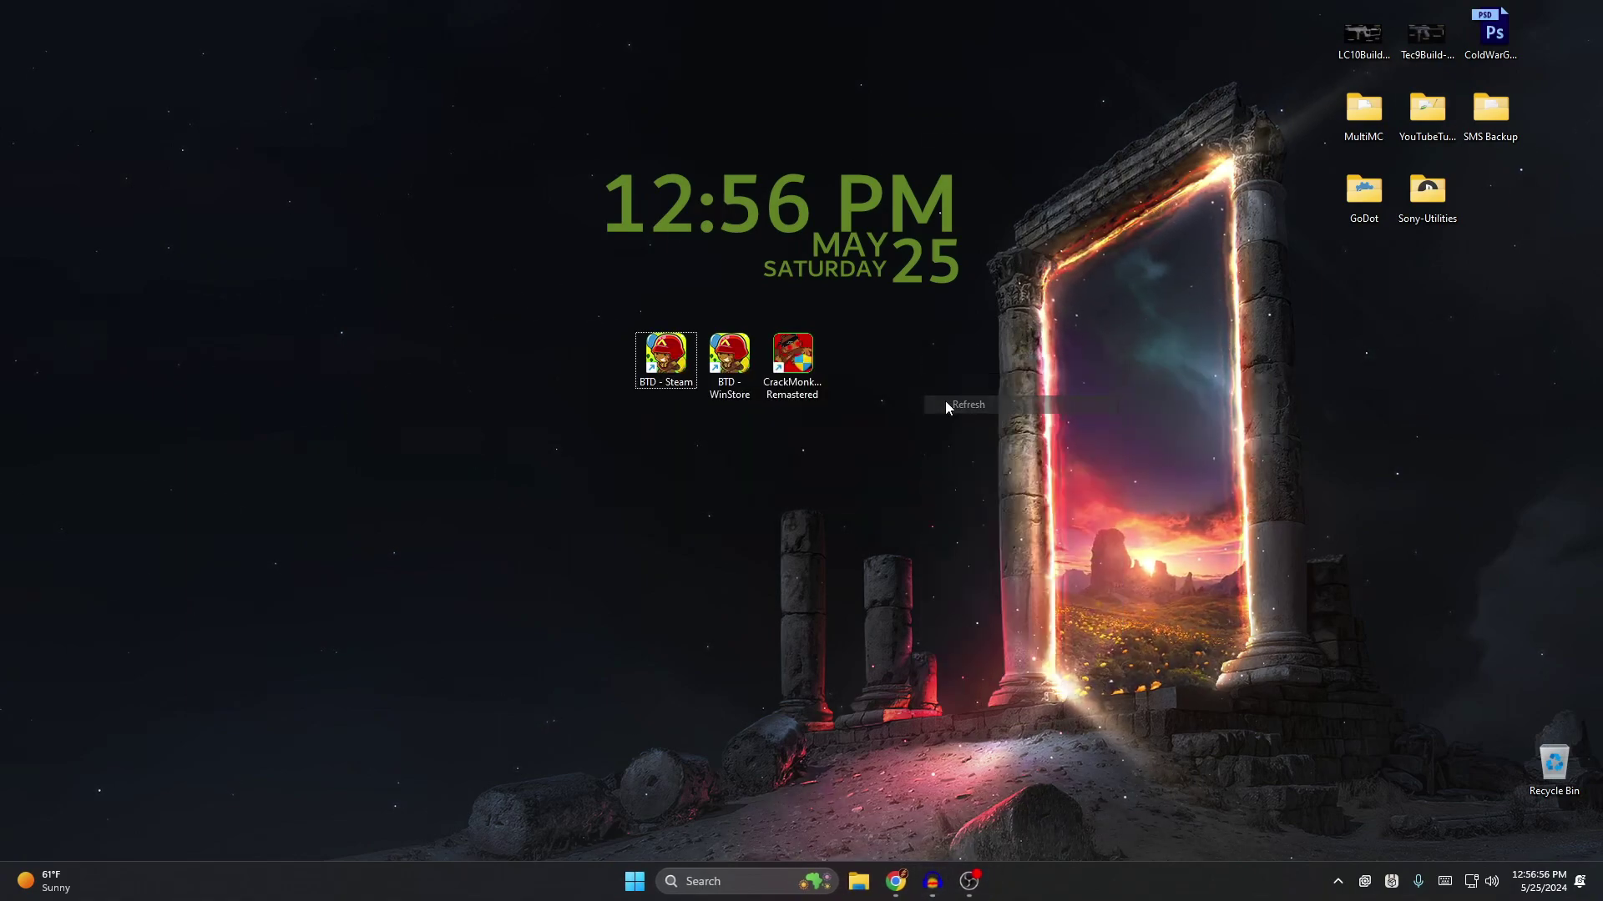
- Open the CrackMonkeyRemastered-v1.1-Portable.7z archive and create a desktop folder named CrackMonlkey-Portable beside its window
{"action": "left_click", "coordinate": [897, 883]}
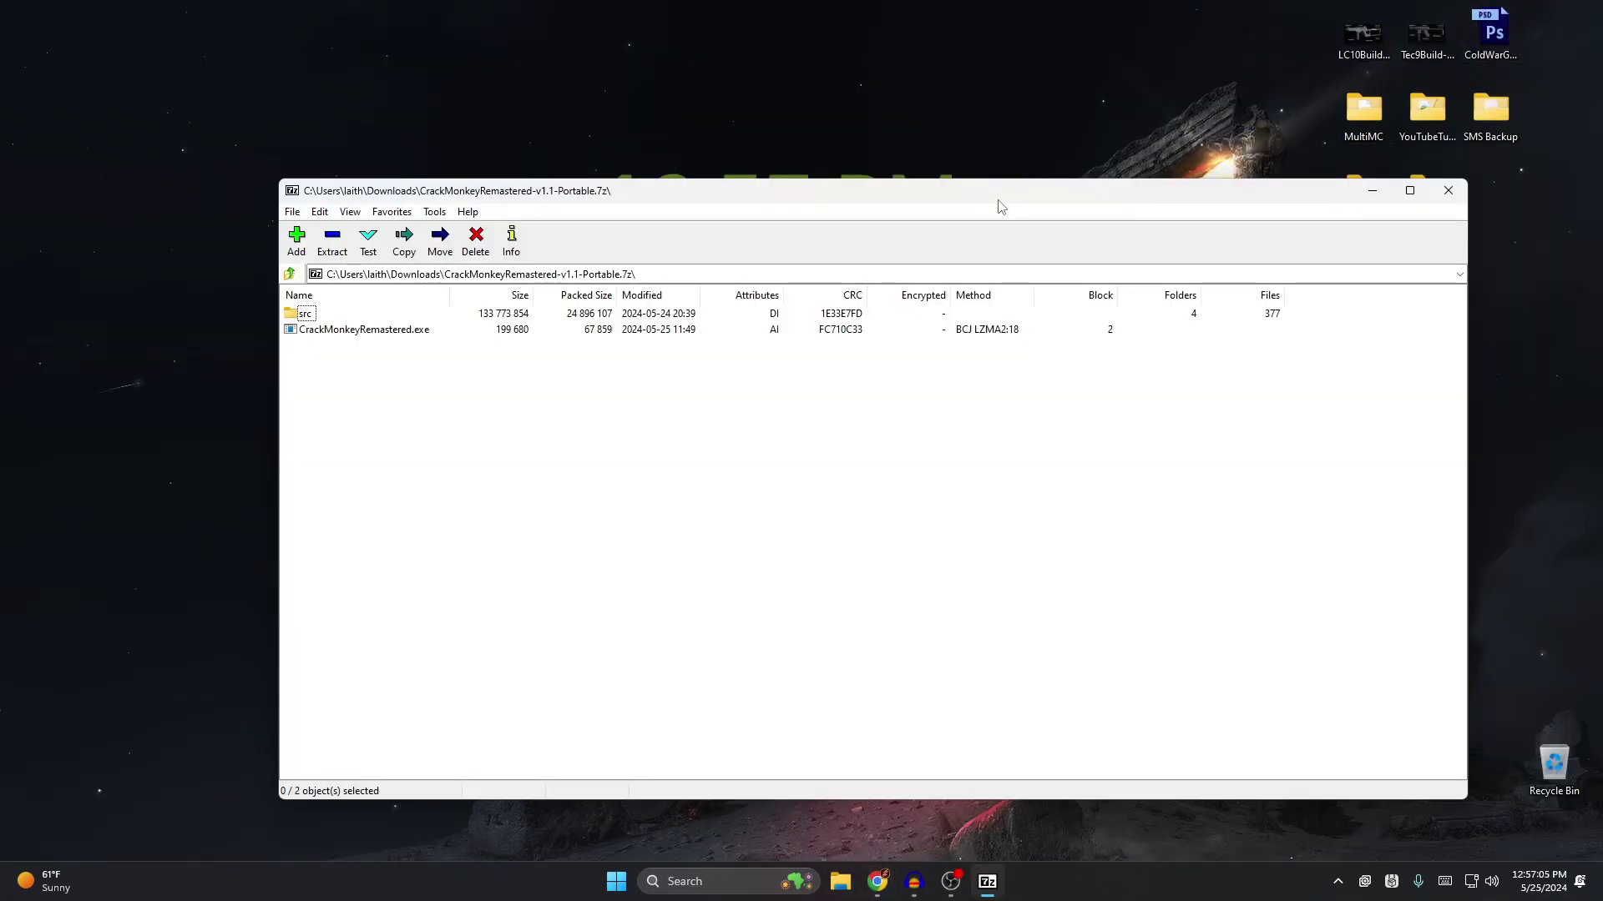
{"action": "left_click_drag", "start_coordinate": [1001, 207], "coordinate": [1203, 329]}
{"action": "right_click", "coordinate": [348, 434]}
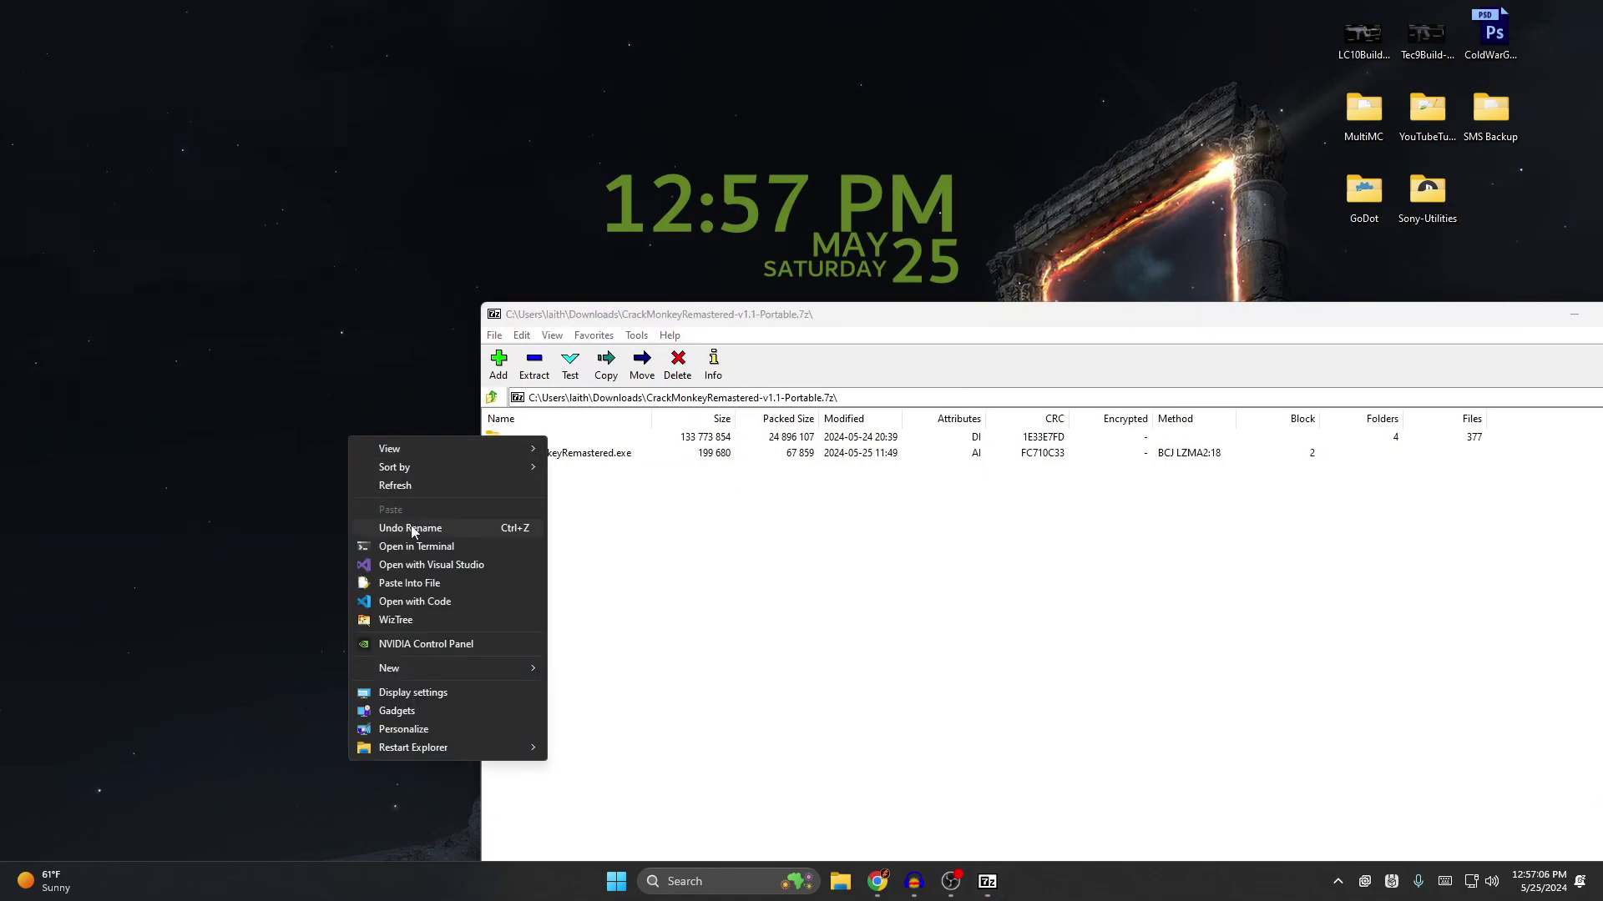
{"action": "mouse_move", "coordinate": [528, 668]}
{"action": "left_click", "coordinate": [587, 440]}
{"action": "type", "text": "CrackMonkey-Portable"}
{"action": "key", "text": "Return"}
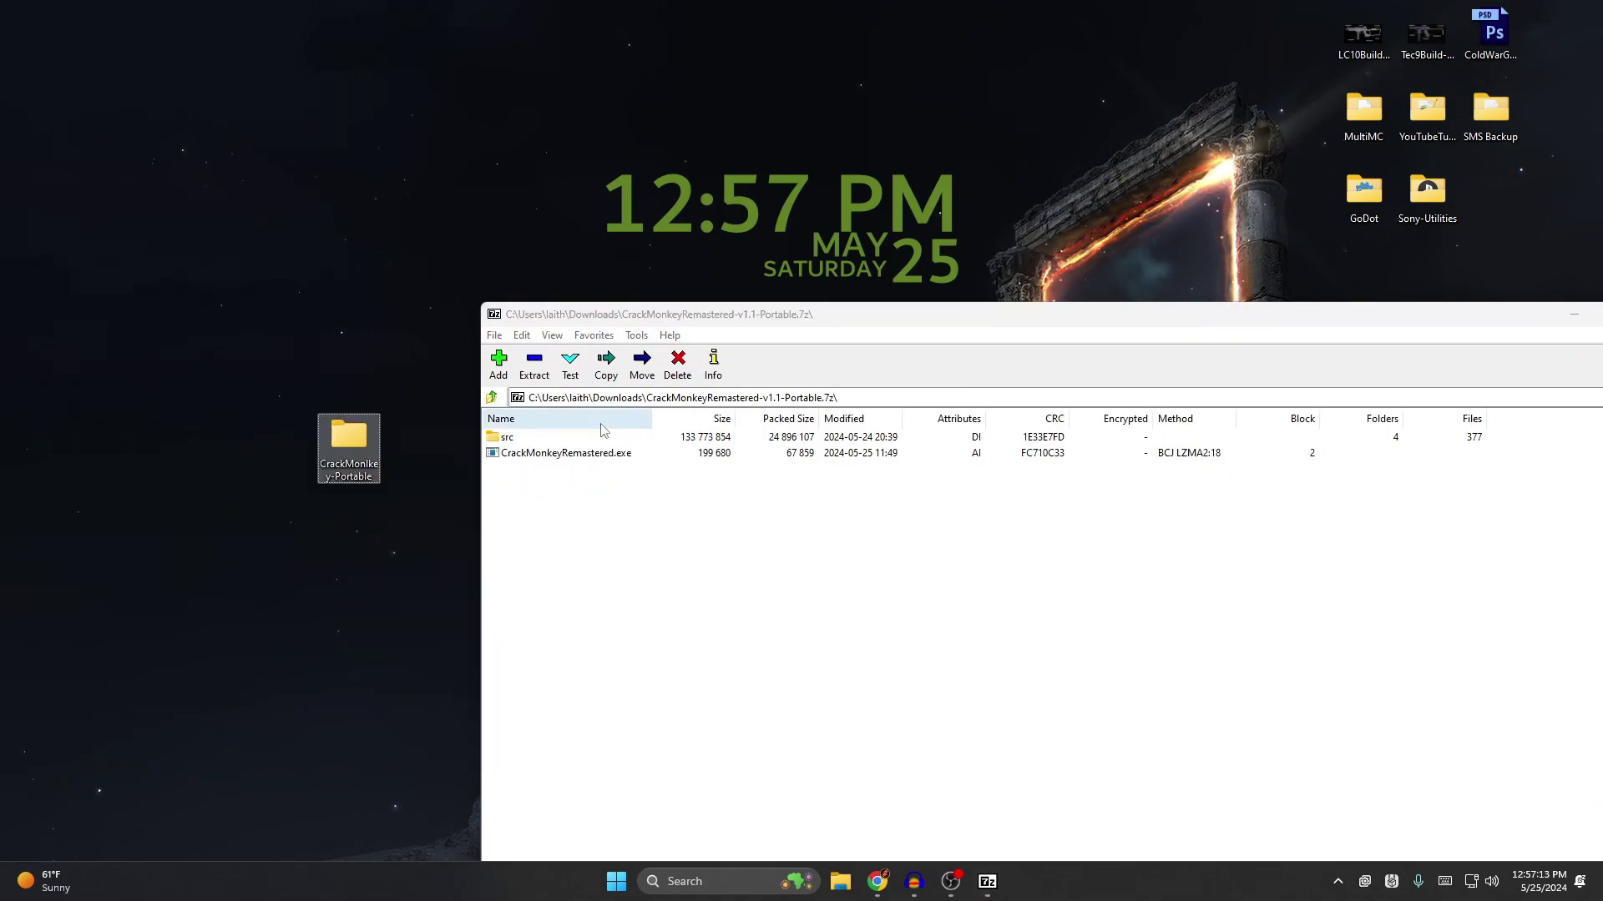
- Extract src and CrackMonkeyRemastered.exe from the archive into the CrackMonlkey-Portable folder and check the folder's size on disk
{"action": "left_click_drag", "start_coordinate": [574, 479], "coordinate": [529, 444]}
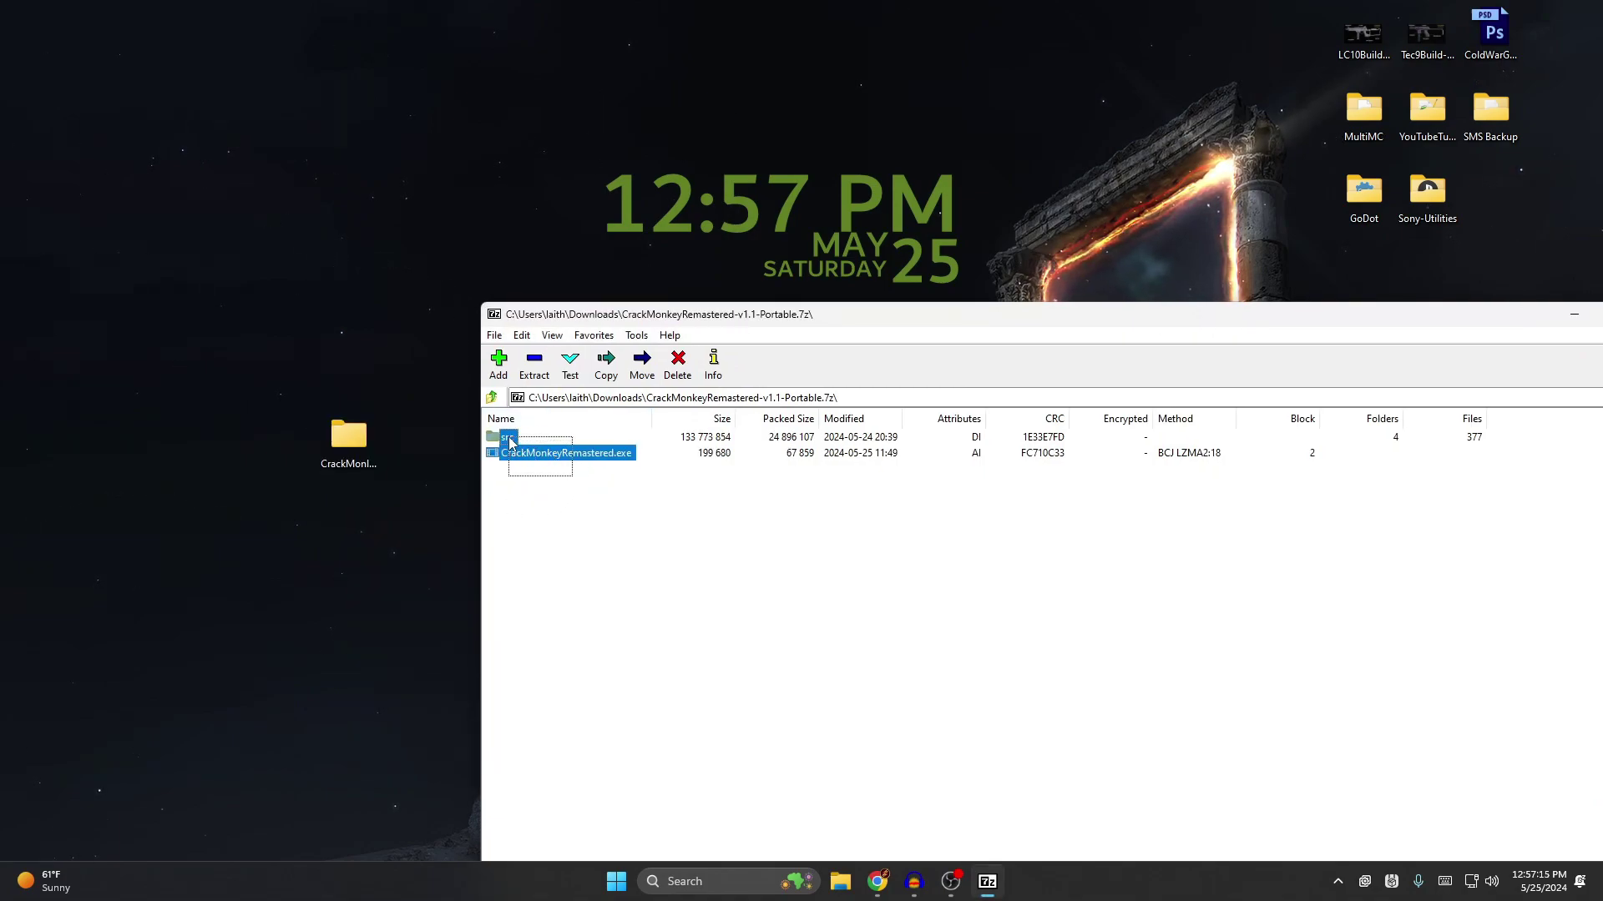
{"action": "left_click_drag", "start_coordinate": [379, 462], "coordinate": [355, 443]}
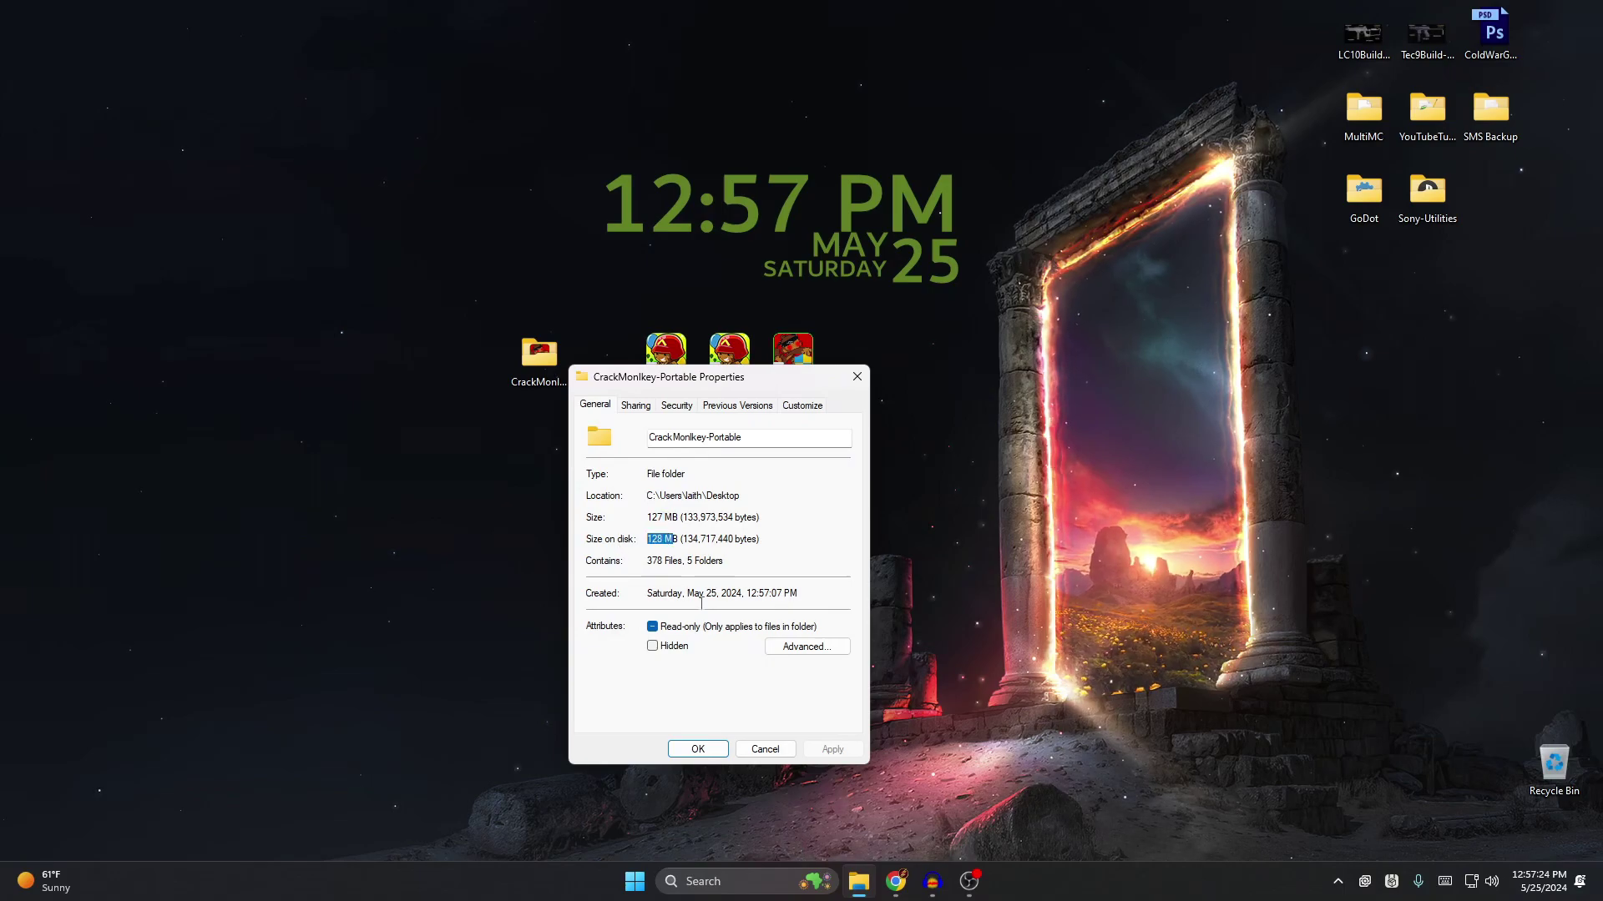
{"action": "left_click", "coordinate": [764, 749]}
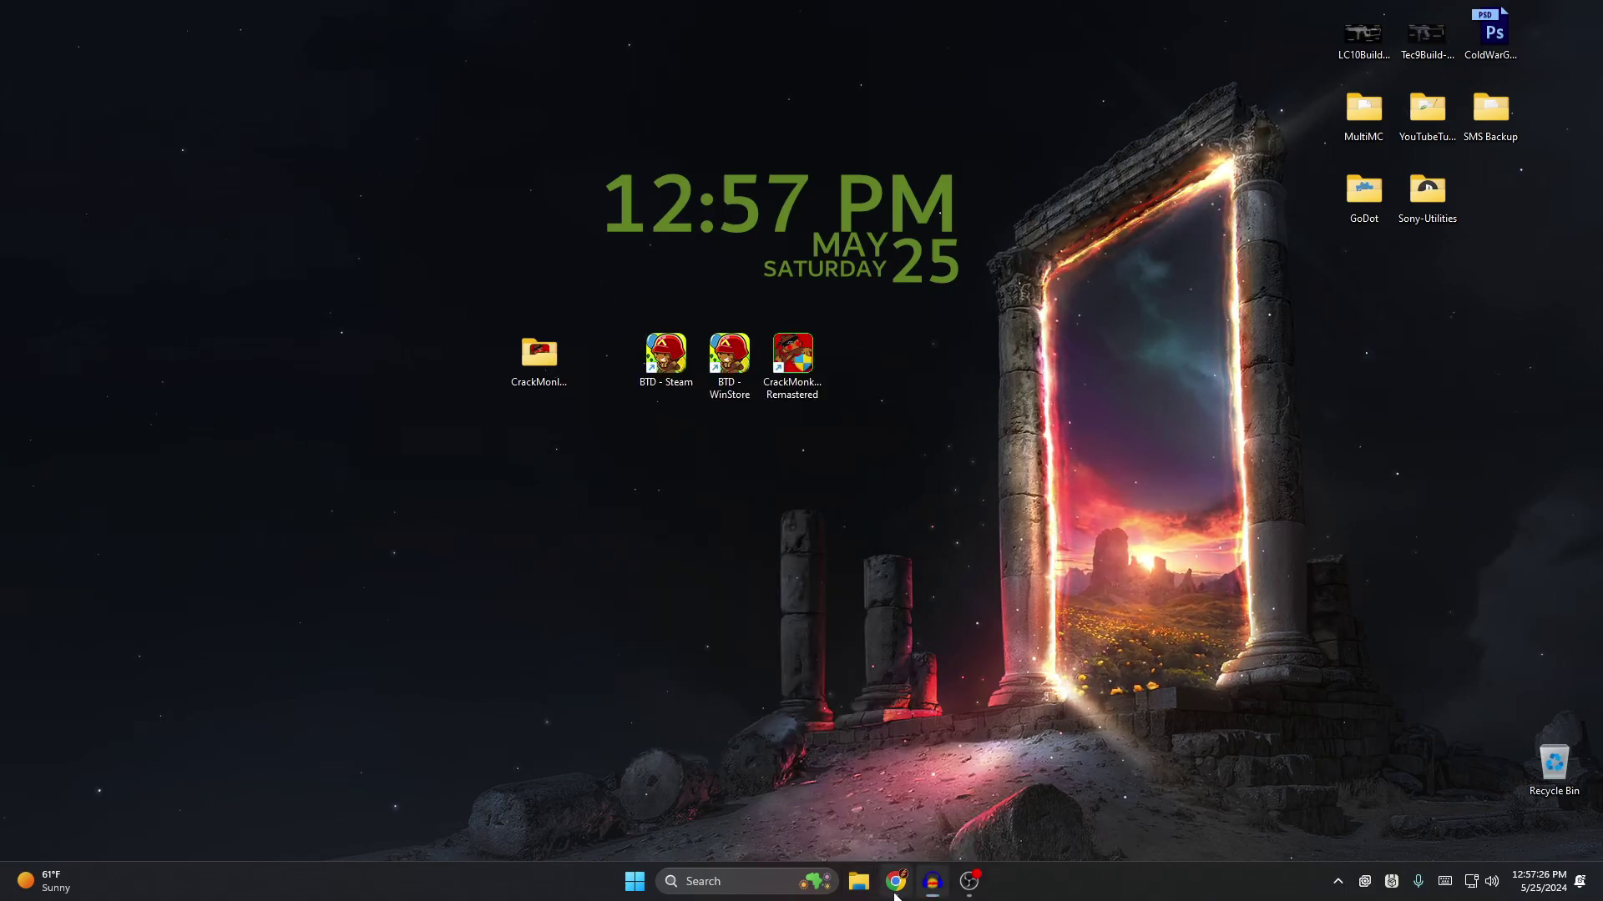
- Look at the GitHub release downloads in the browser and run CrackMonkeyRemastered.exe from the CrackMonlkey-Portable desktop folder
{"action": "left_click", "coordinate": [895, 891]}
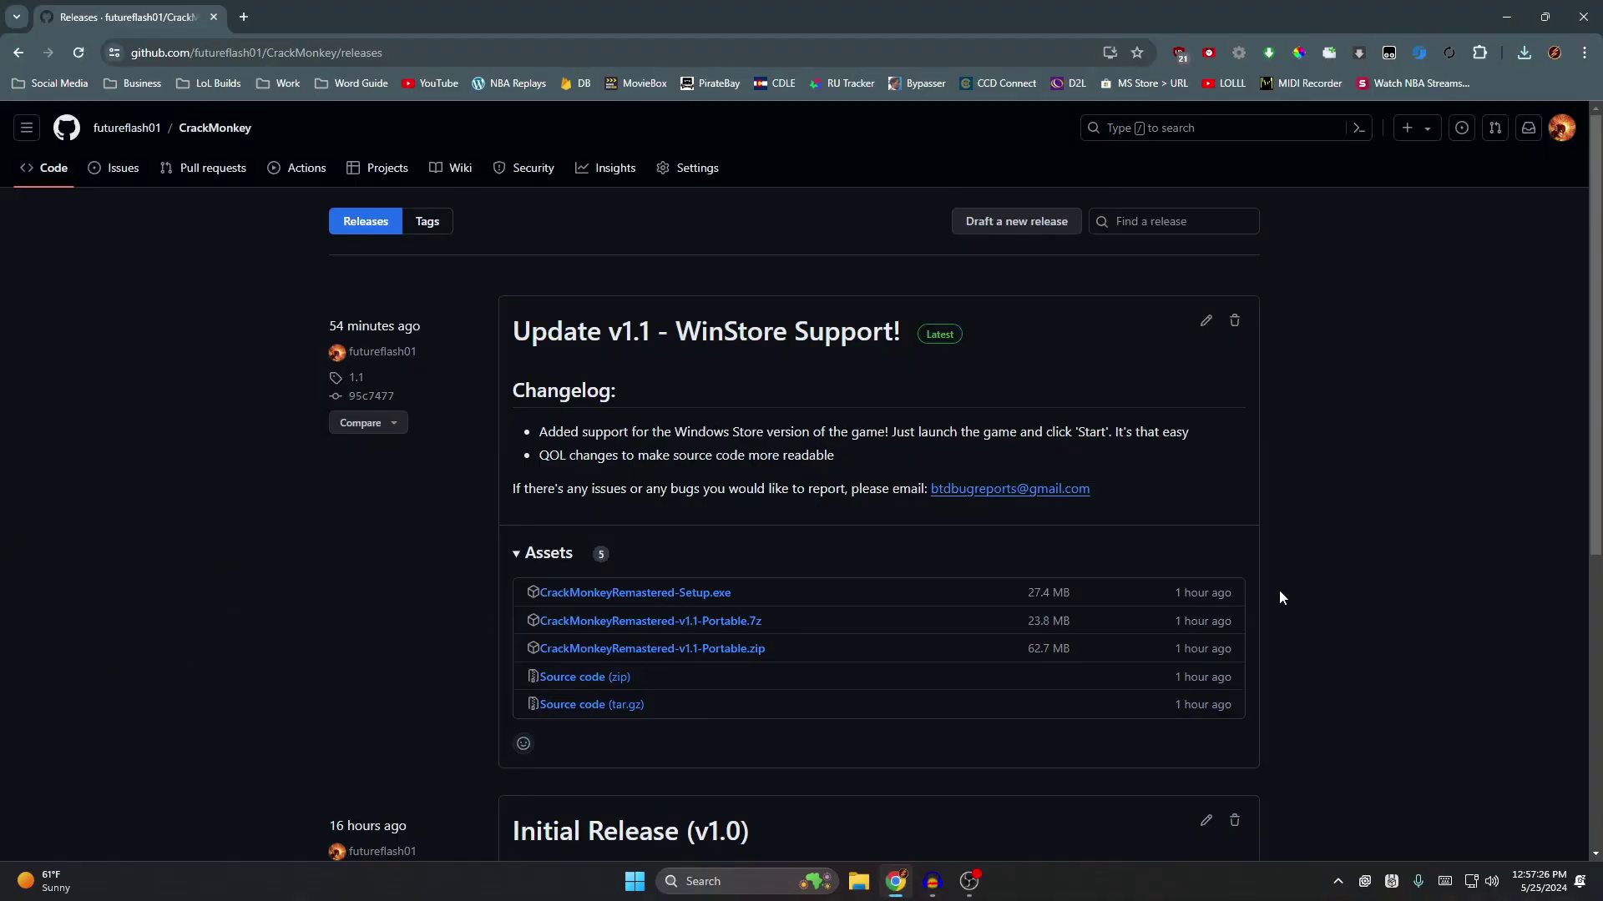
{"action": "left_click", "coordinate": [1516, 12]}
{"action": "double_click", "coordinate": [547, 376]}
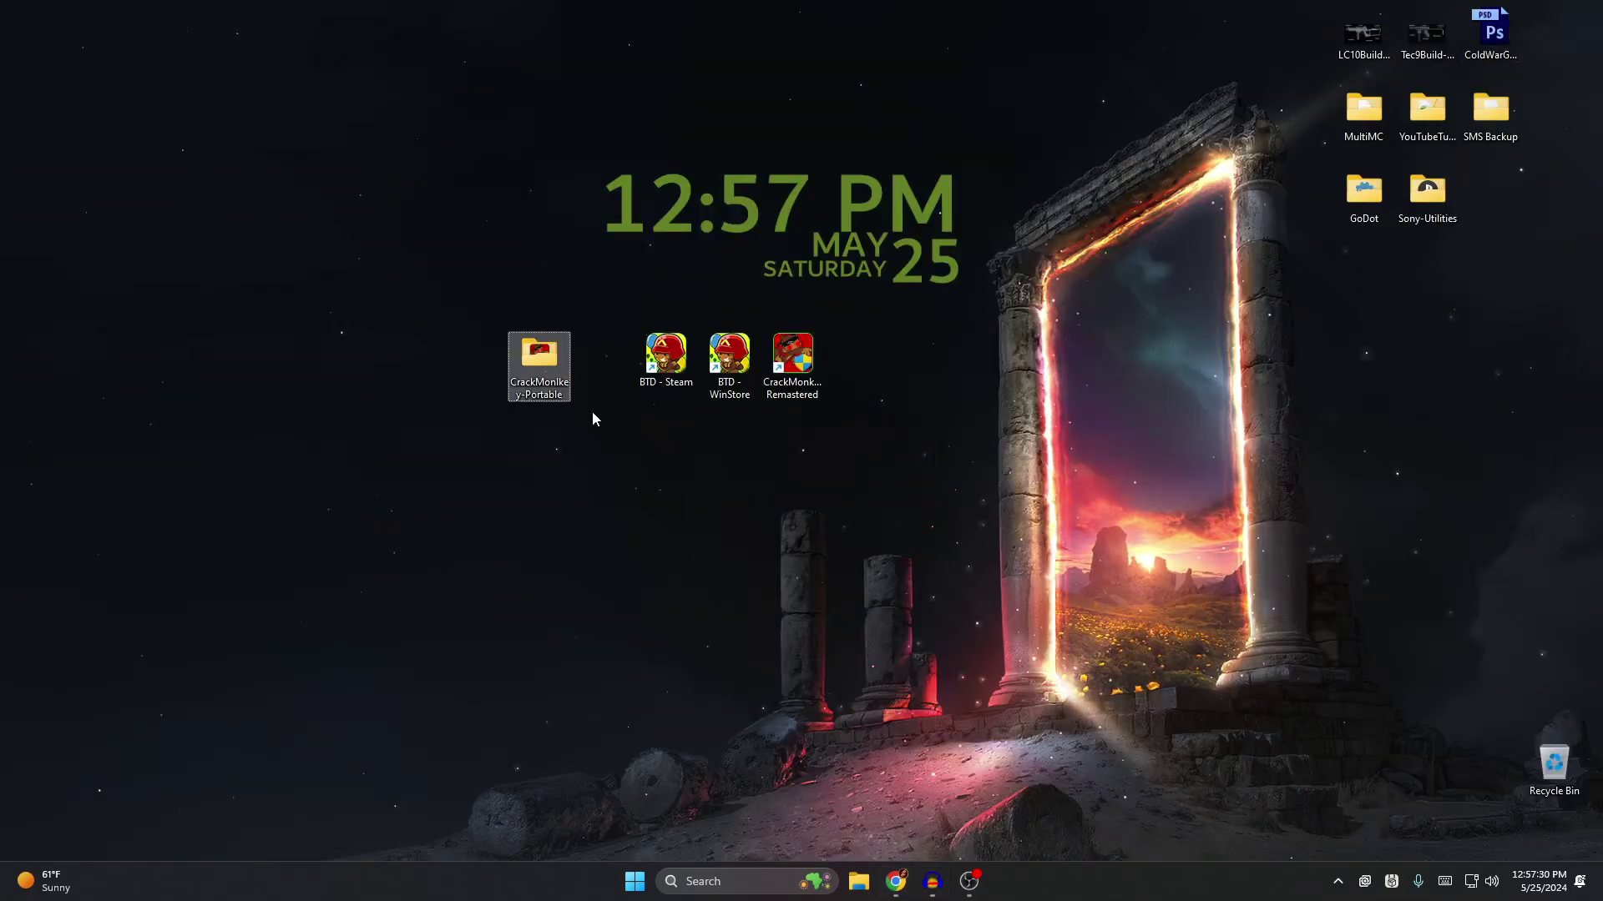
{"action": "double_click", "coordinate": [276, 175]}
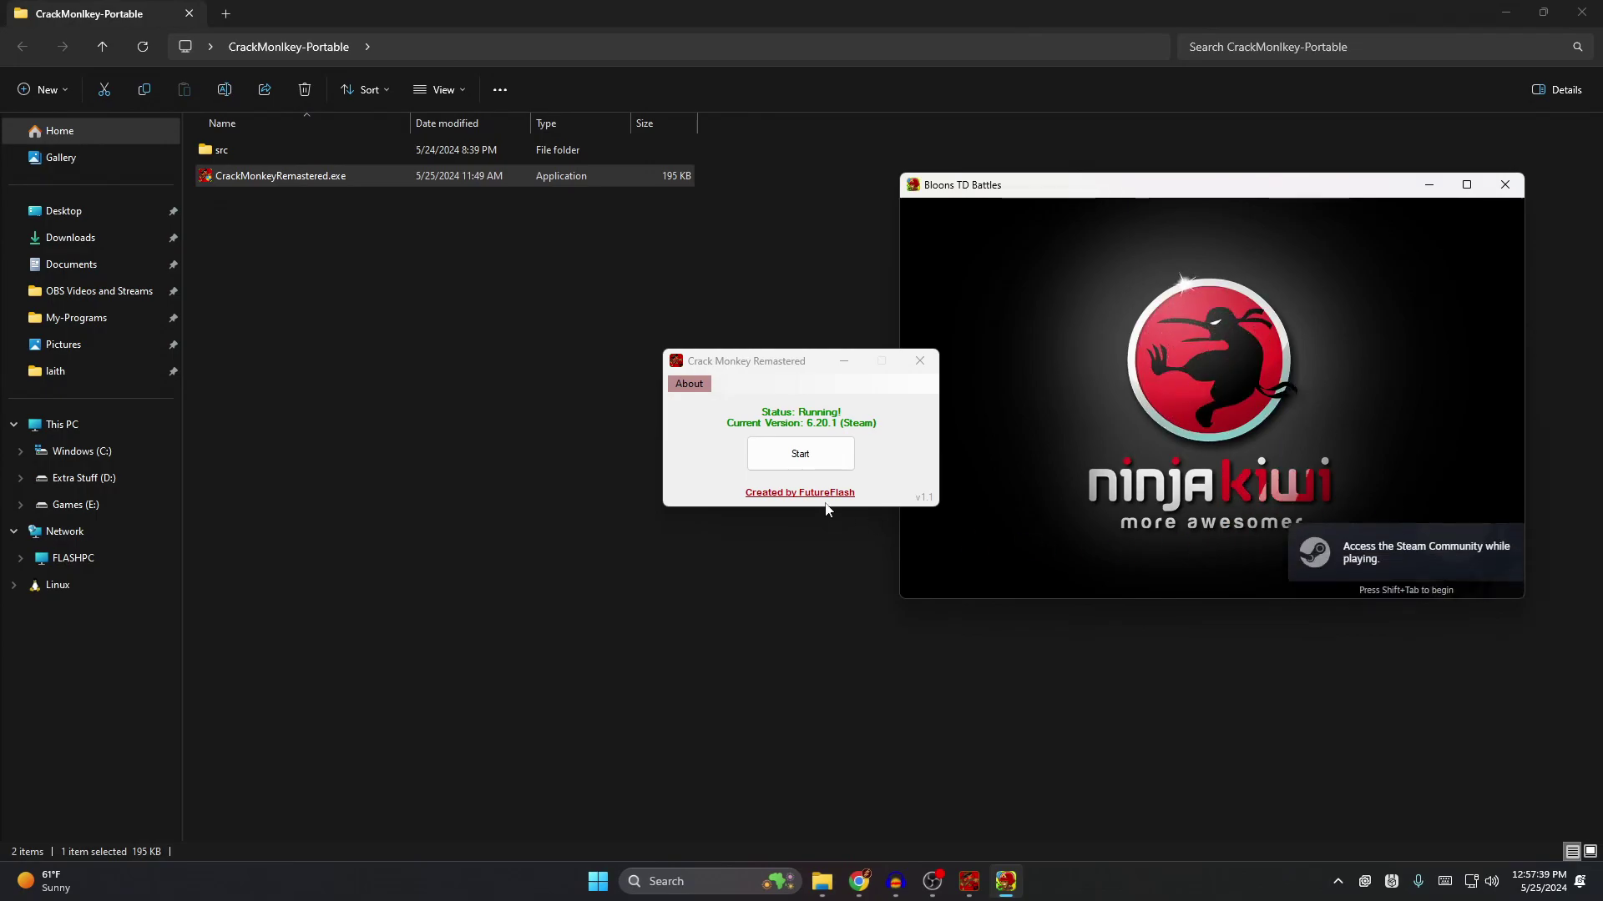
- Crack the running Steam game's password with the portable Crack Monkey Remastered and choose to crack it again
{"action": "left_click", "coordinate": [799, 453]}
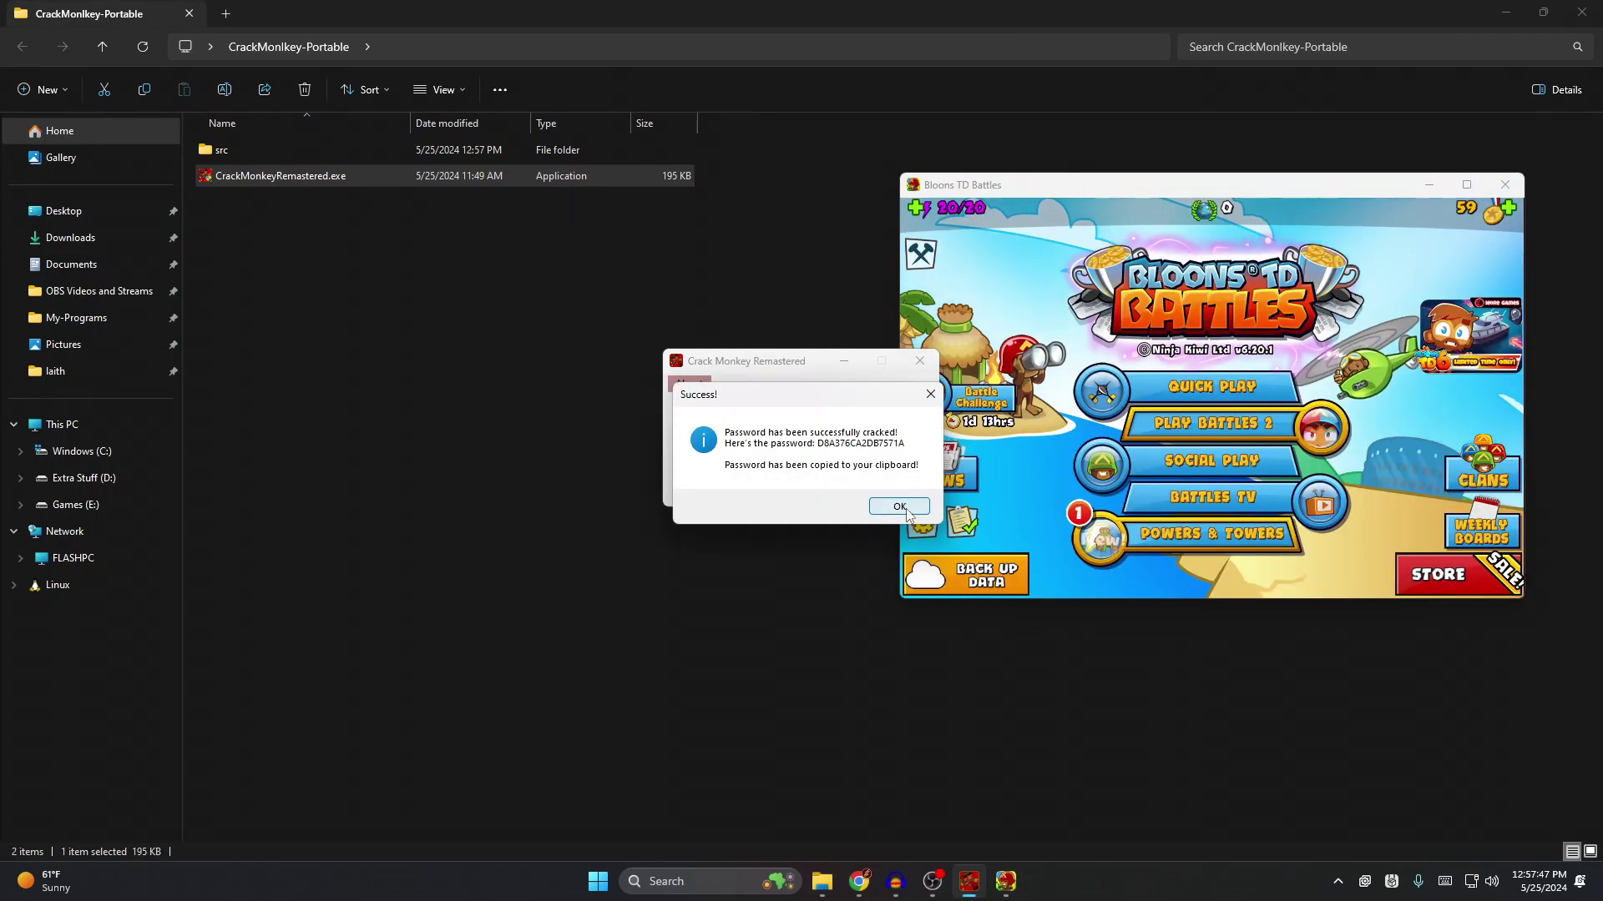
{"action": "left_click", "coordinate": [887, 496]}
{"action": "left_click", "coordinate": [751, 528]}
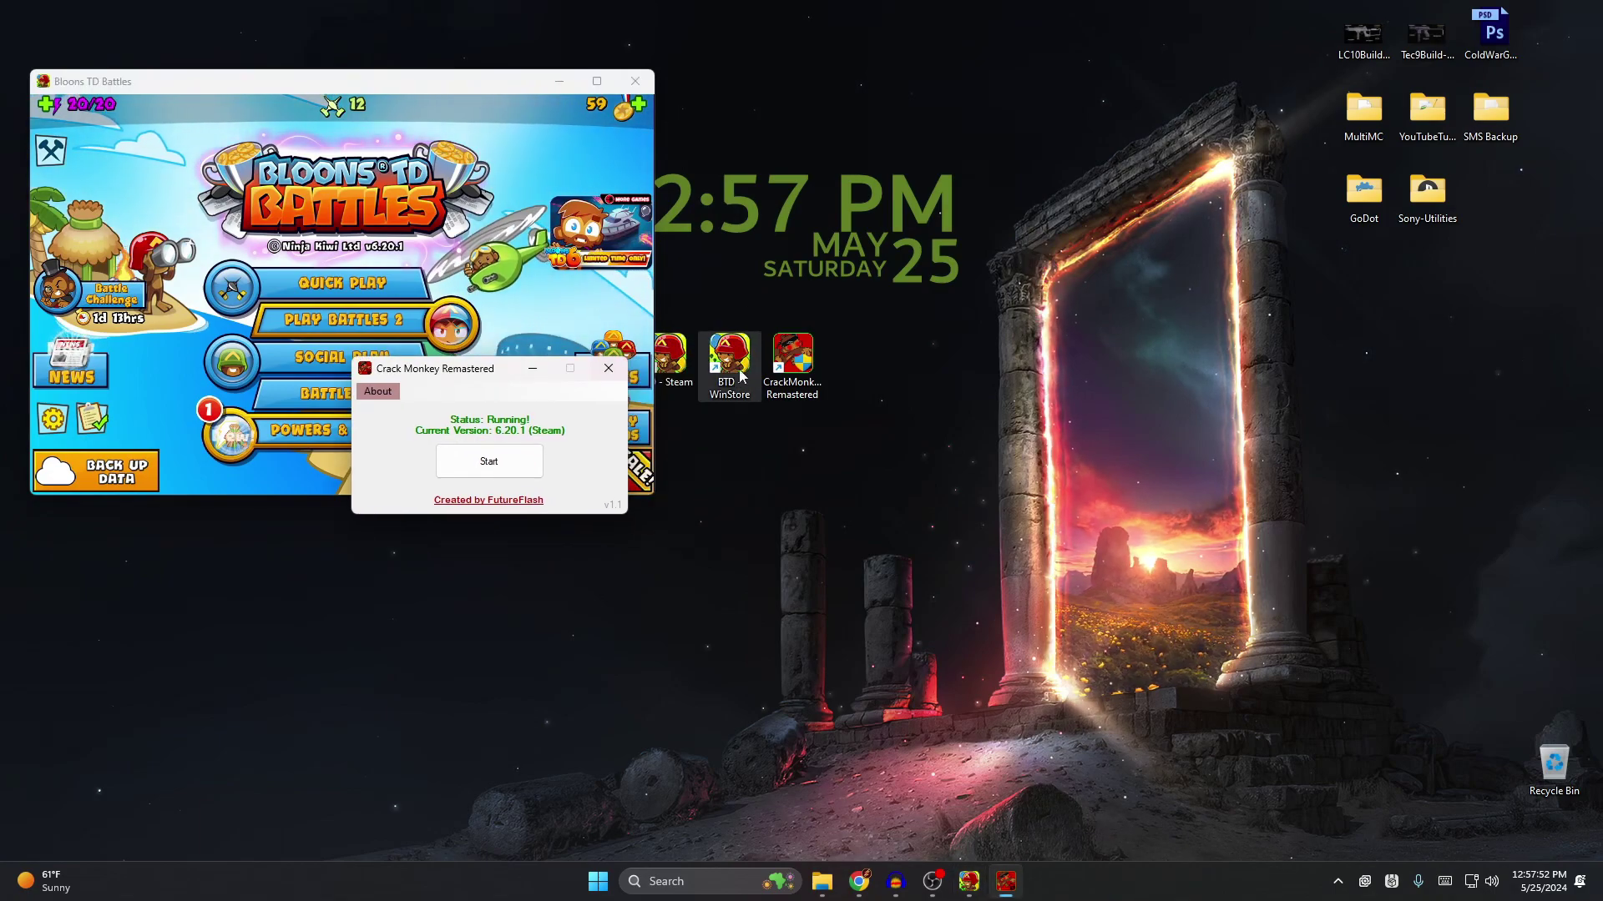
- Launch the Windows Store version alongside the Steam version and open a second Crack Monkey Remastered from the installed shortcut
{"action": "double_click", "coordinate": [739, 377]}
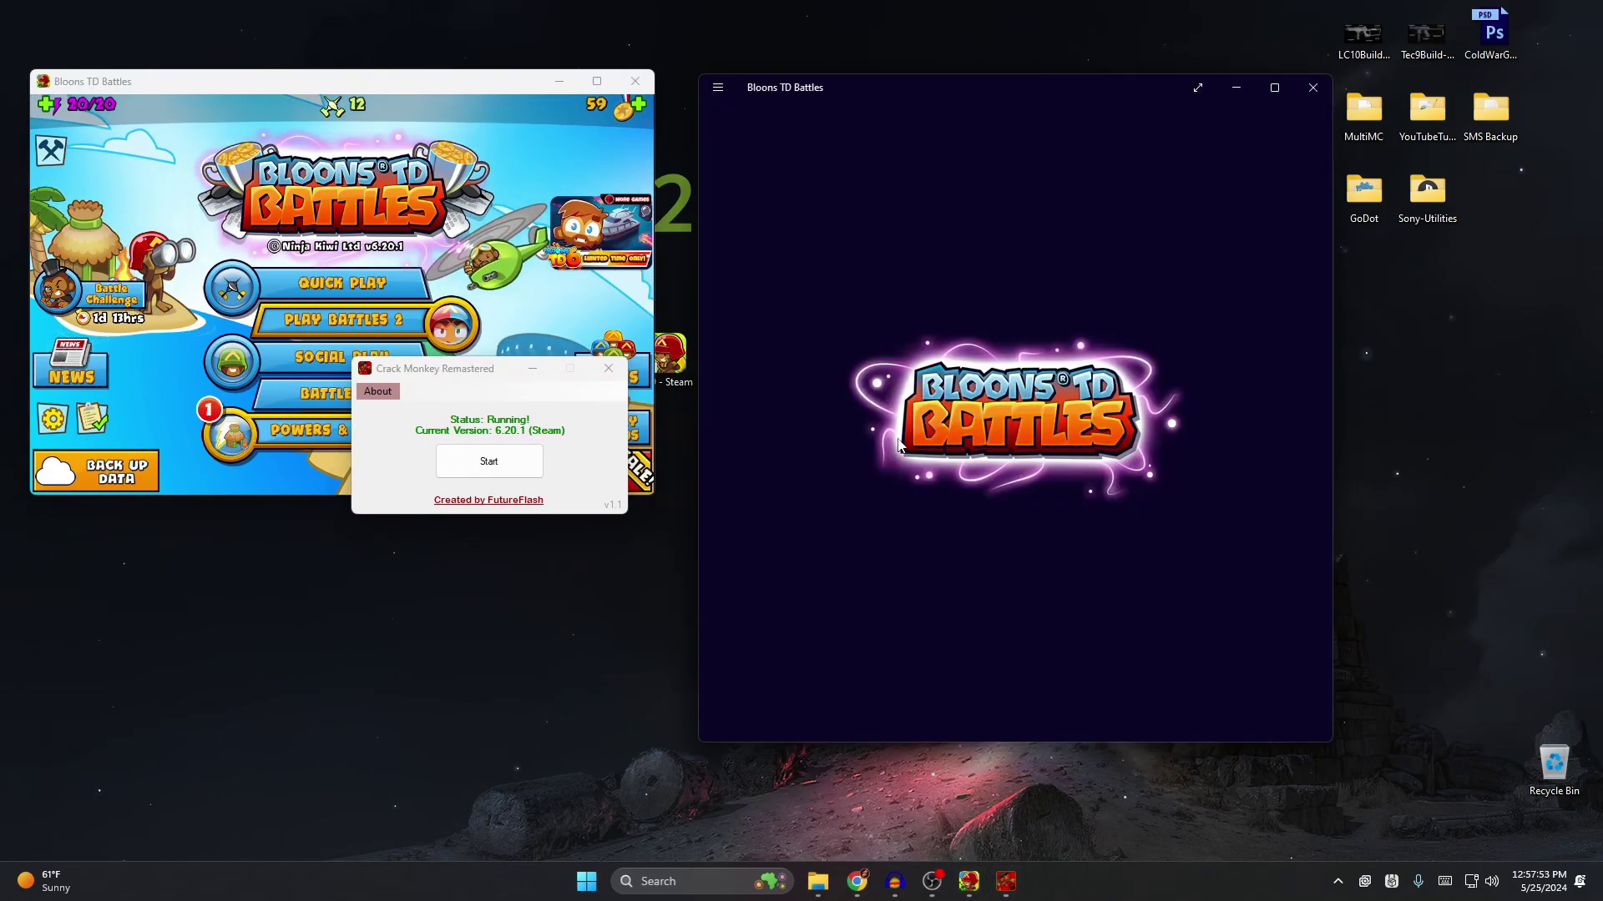
{"action": "left_click_drag", "start_coordinate": [1004, 91], "coordinate": [1186, 92]}
{"action": "double_click", "coordinate": [803, 365]}
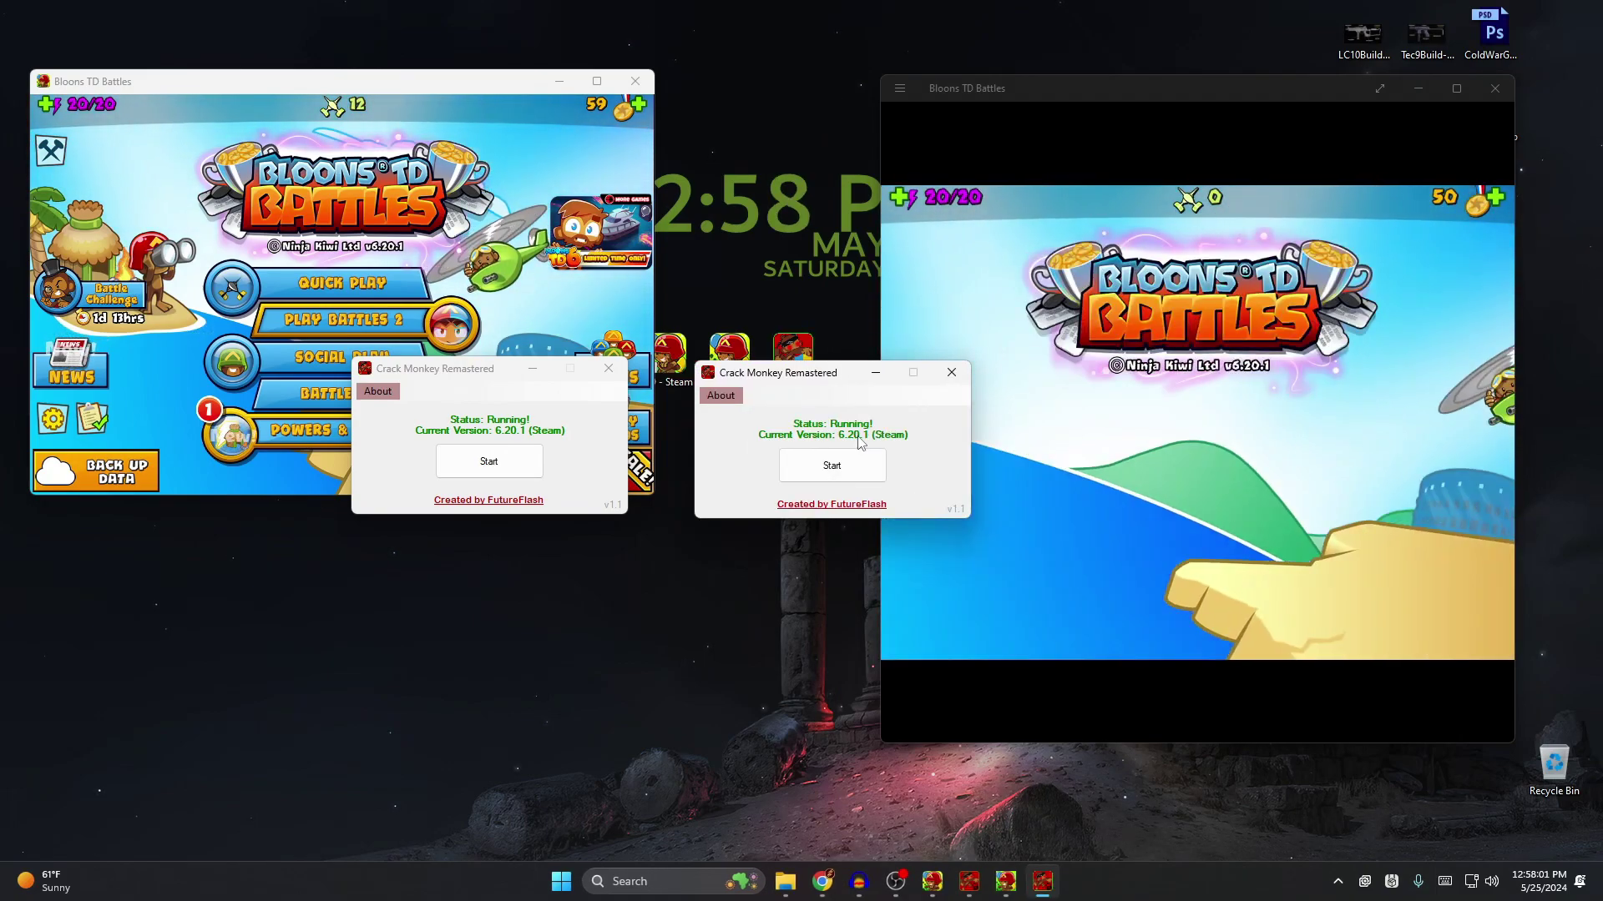
- Crack the password in both Crack Monkey Remastered instances and place their saved password windows side by side
{"action": "left_click", "coordinate": [491, 466]}
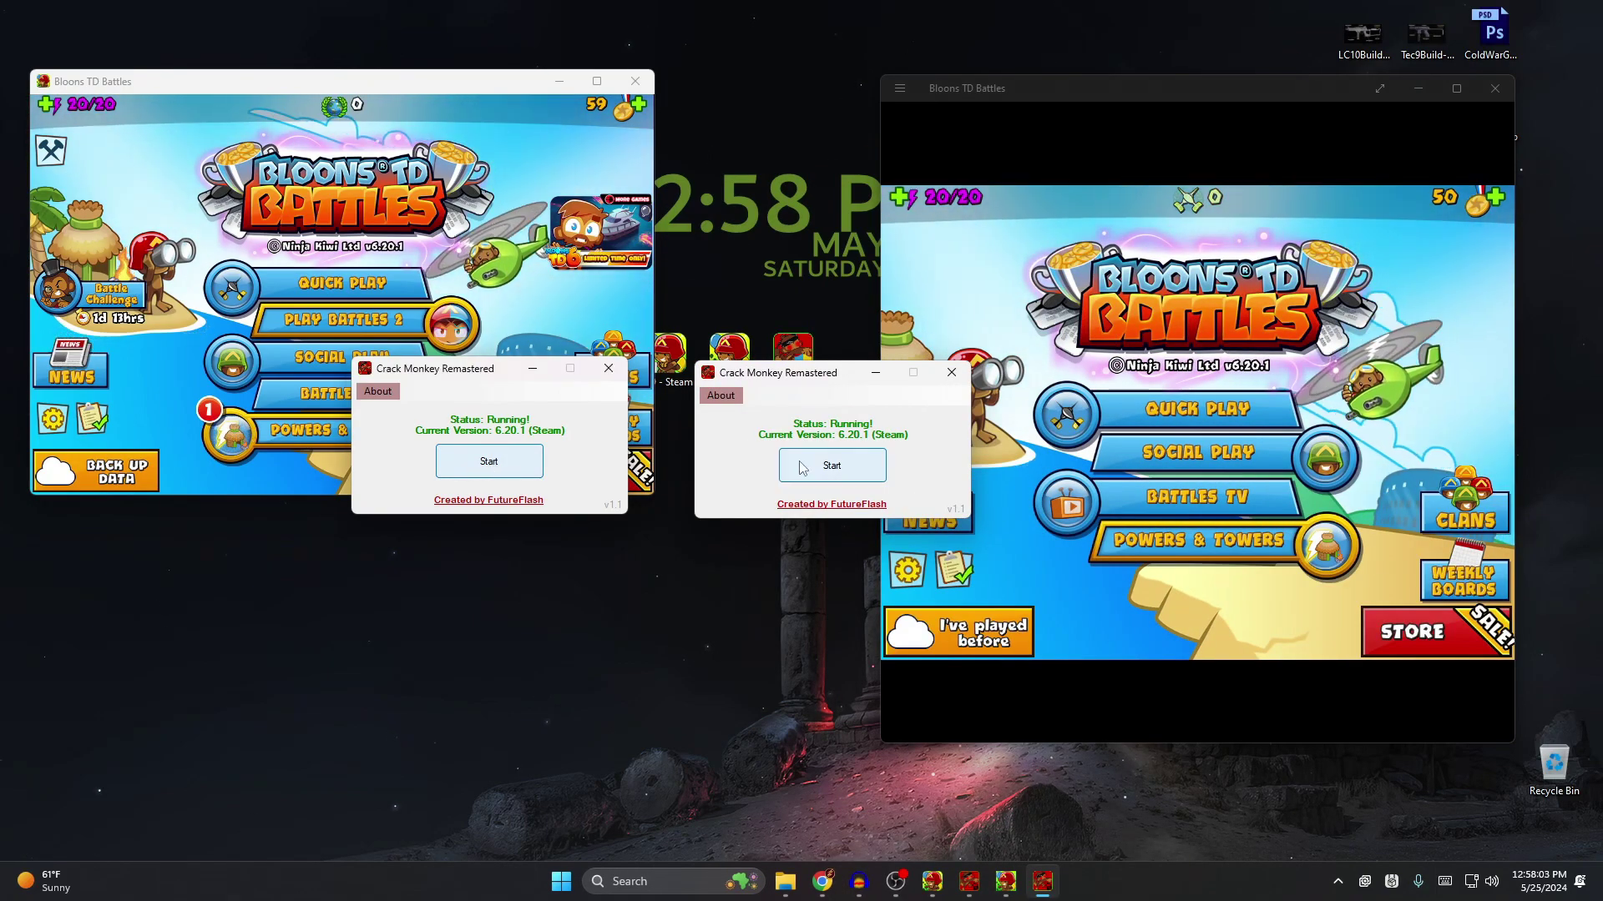
{"action": "left_click", "coordinate": [886, 411]}
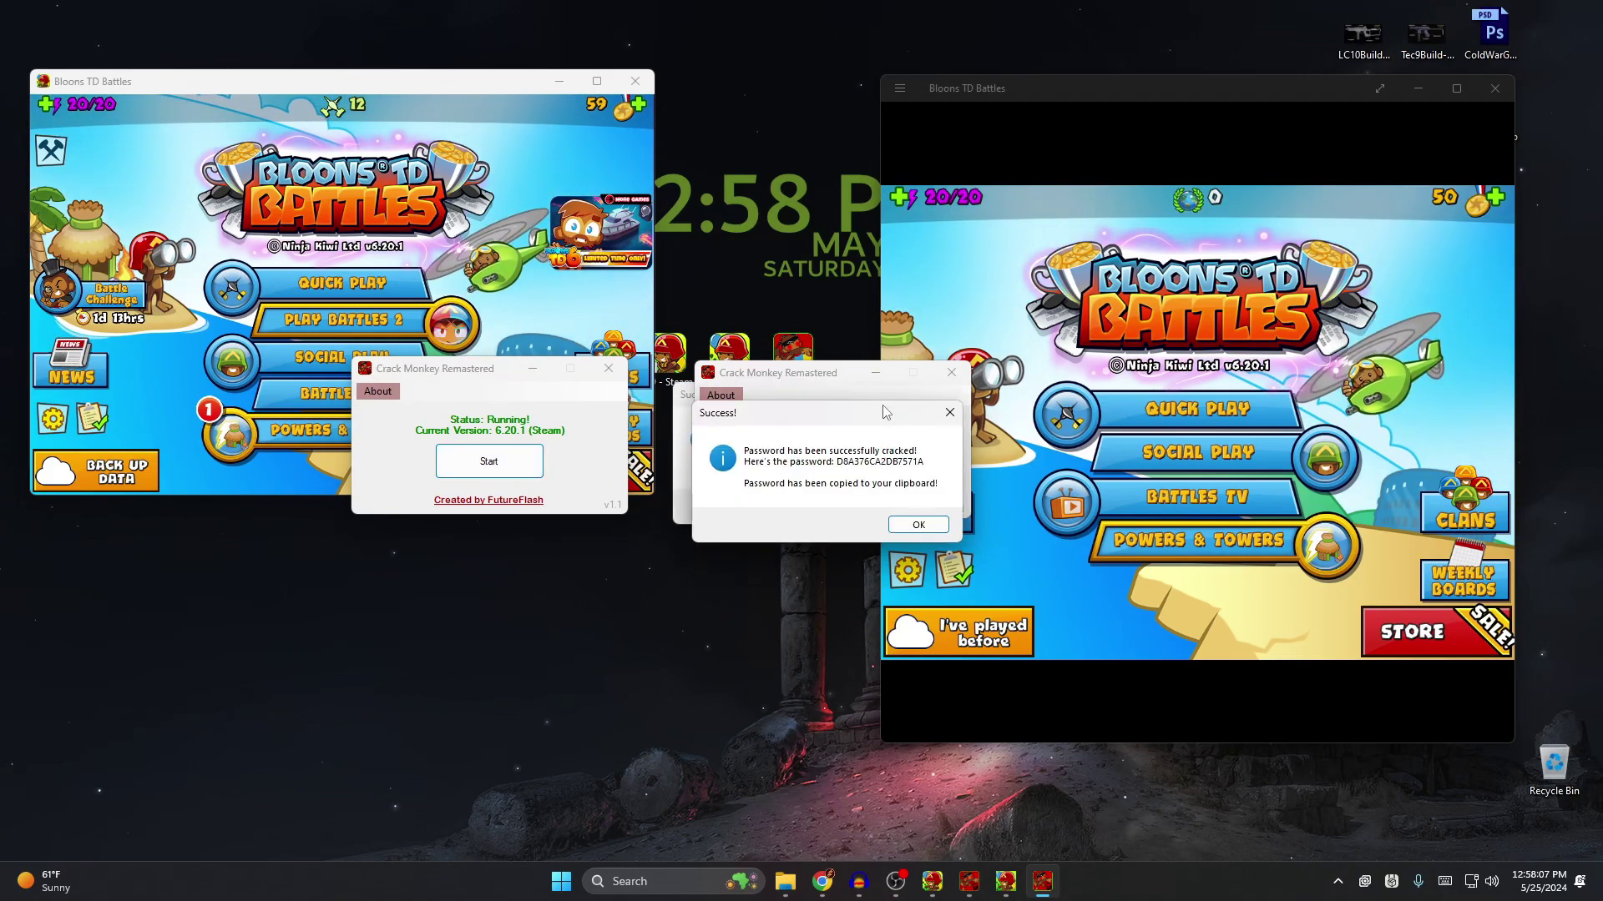
{"action": "left_click", "coordinate": [918, 525]}
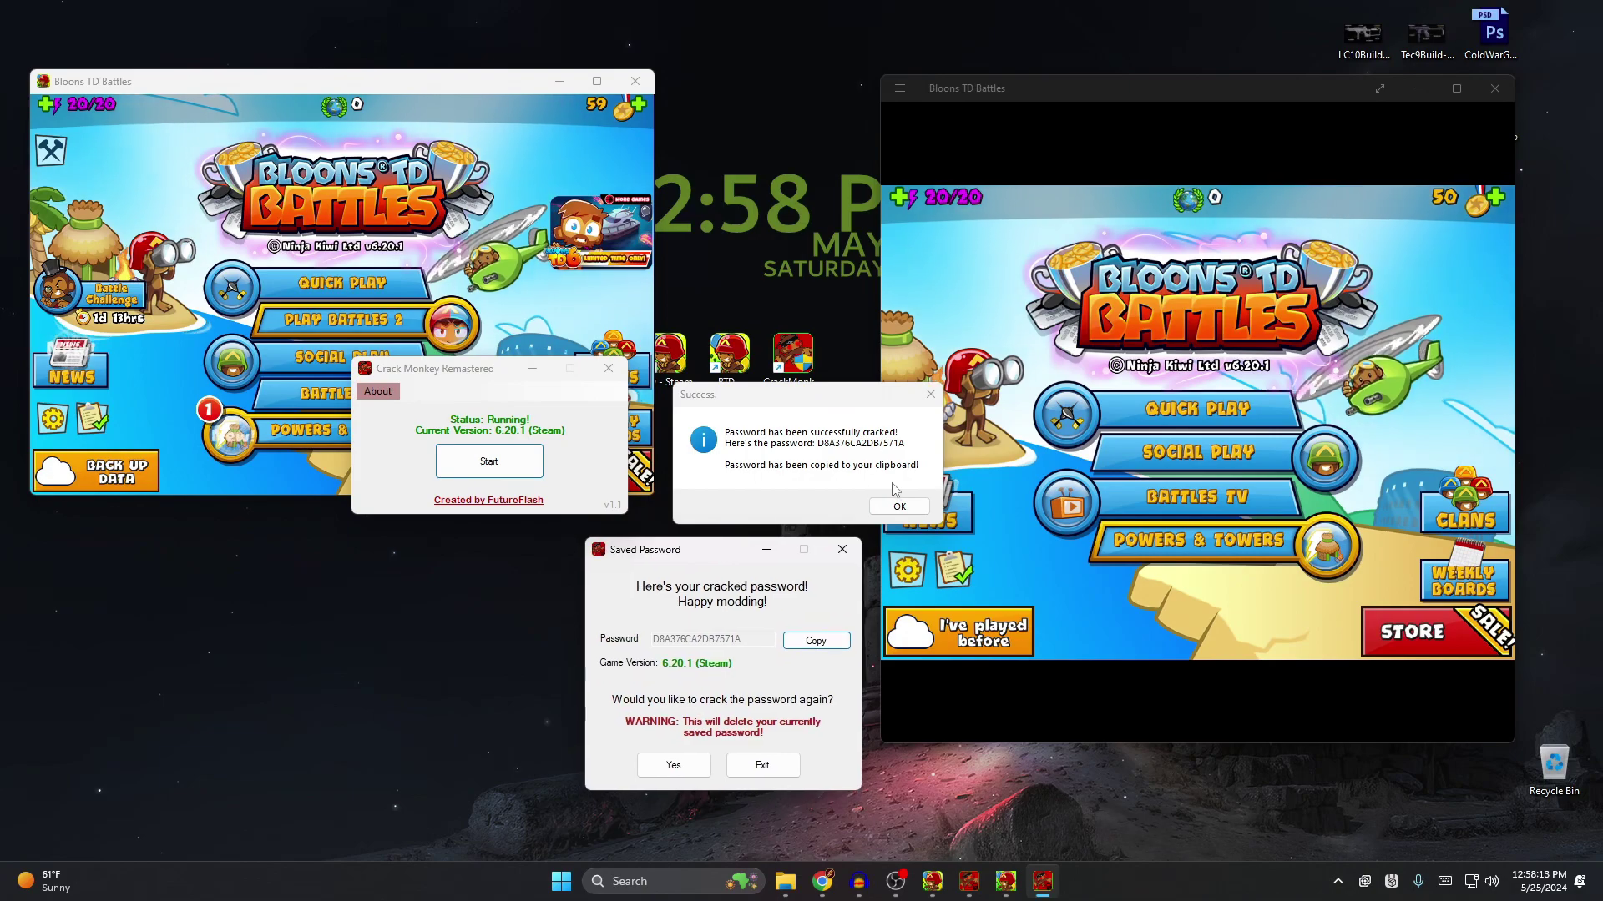
{"action": "left_click", "coordinate": [900, 506]}
{"action": "left_click_drag", "start_coordinate": [714, 537], "coordinate": [906, 301]}
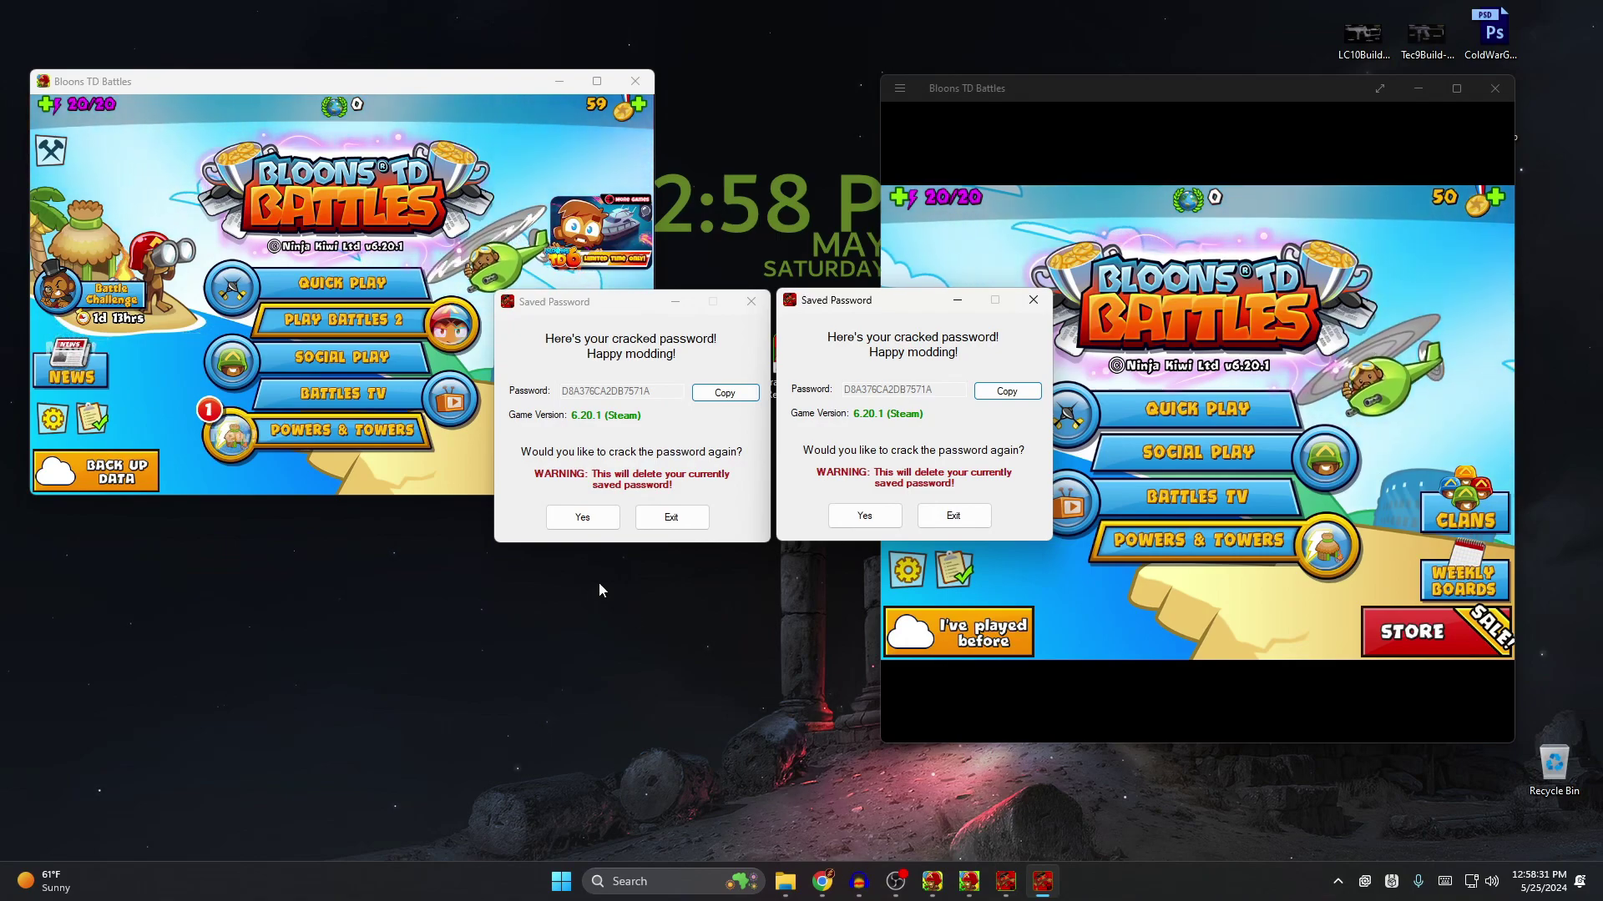
- Discard the saved password, close both versions of Bloons TD Battles and refresh the desktop
{"action": "left_click", "coordinate": [582, 517]}
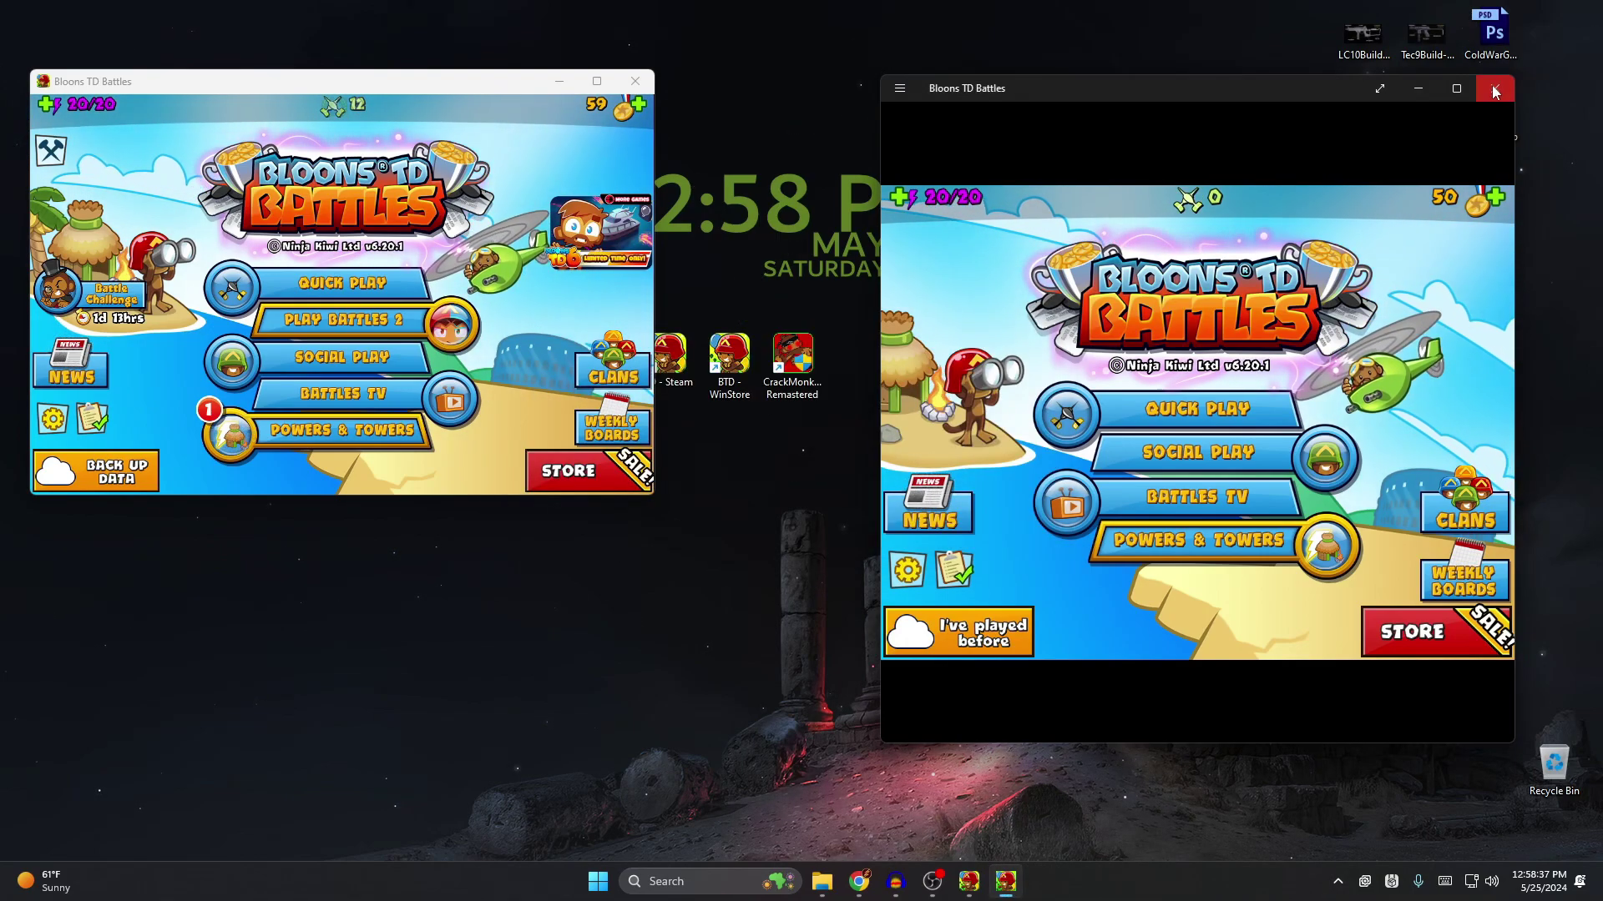
{"action": "left_click", "coordinate": [1495, 88]}
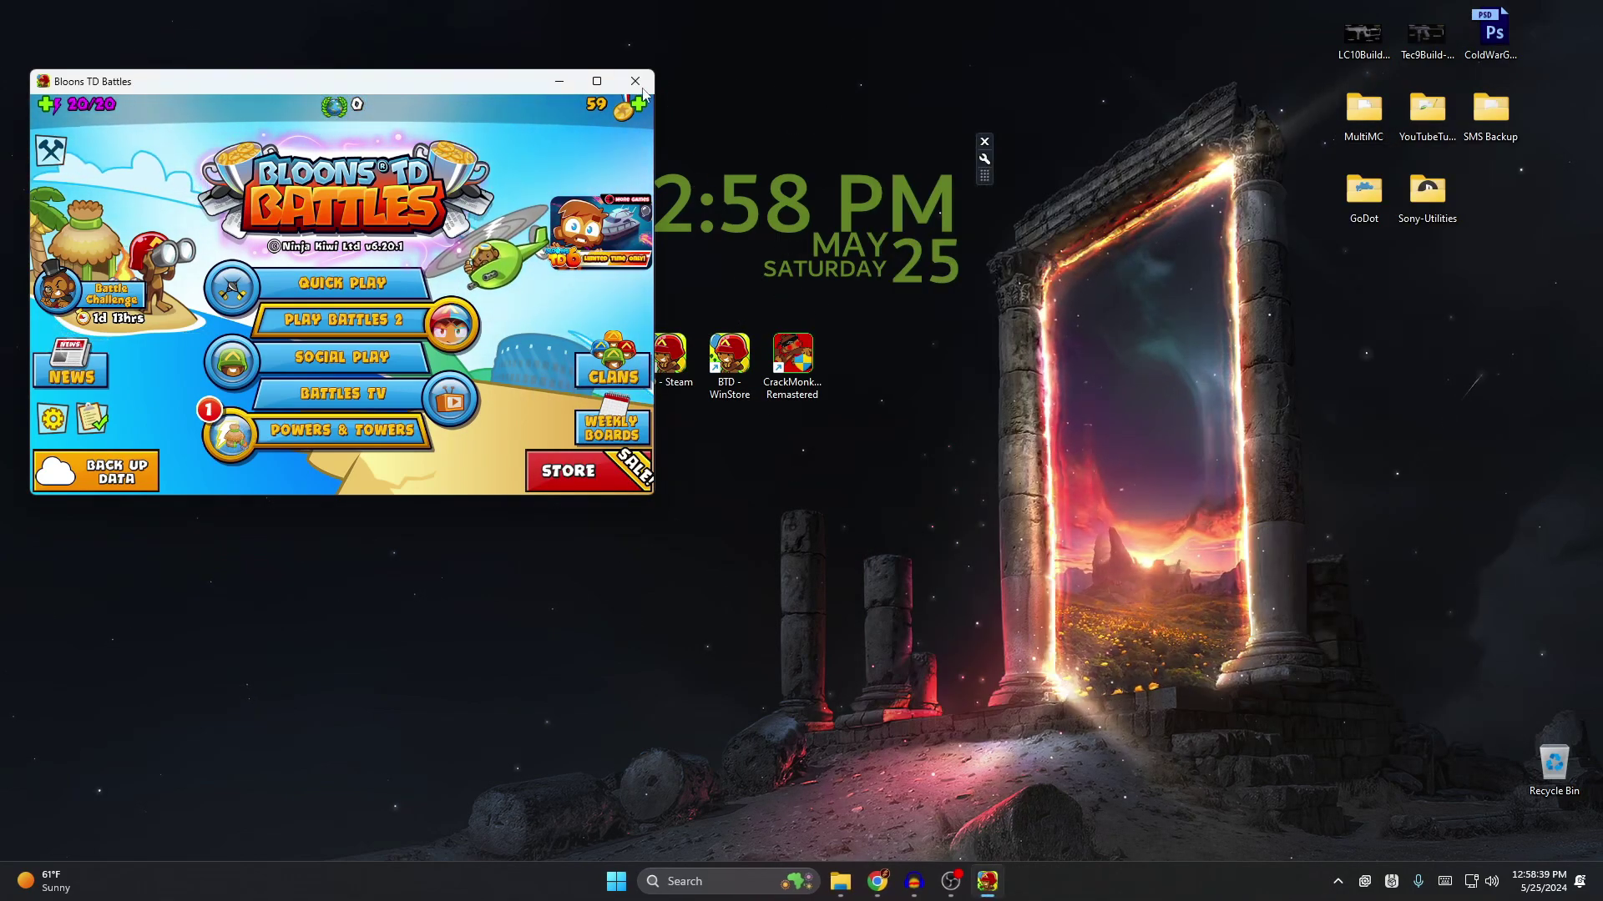
{"action": "left_click", "coordinate": [636, 82]}
{"action": "right_click", "coordinate": [856, 365]}
{"action": "left_click", "coordinate": [900, 415]}
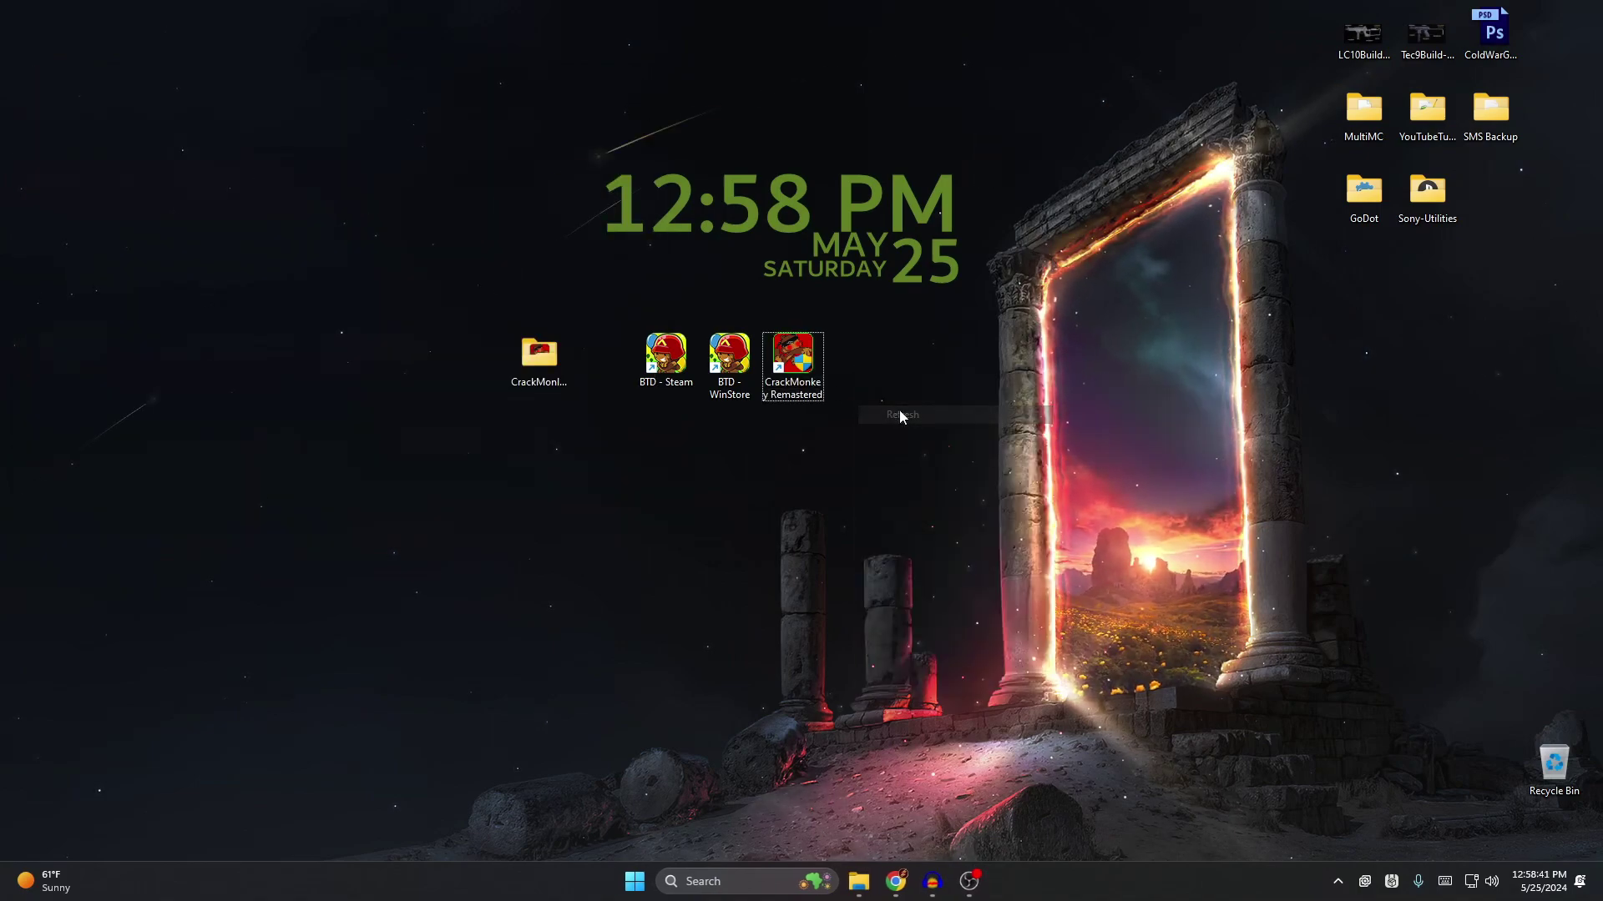